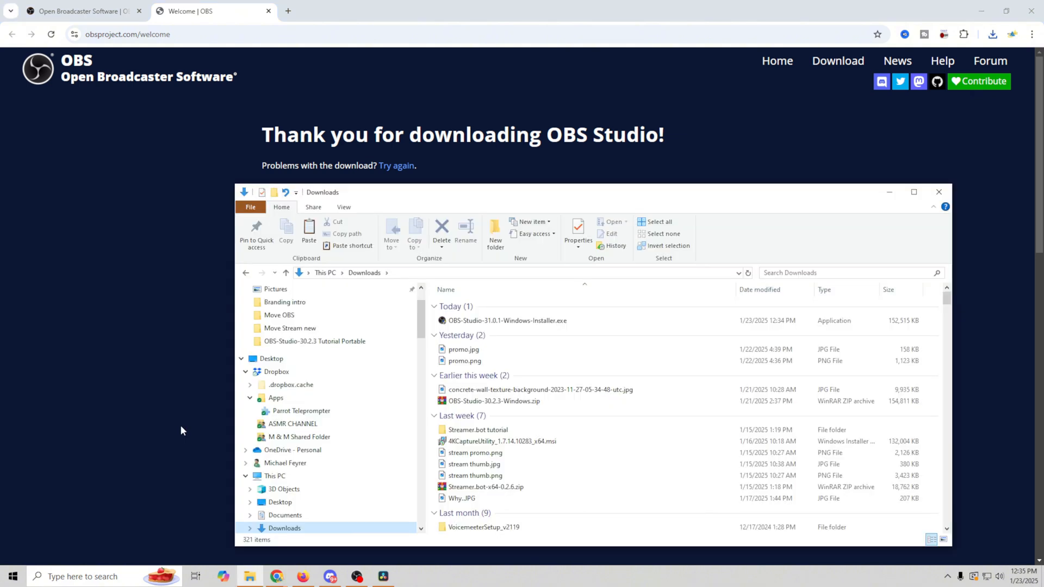
- Select the OBS-Studio-31.0.1-Windows-Installer.exe file in Downloads, and dismiss the Auto-Configuration Wizard in OBS Studio
{"action": "left_click", "coordinate": [480, 322]}
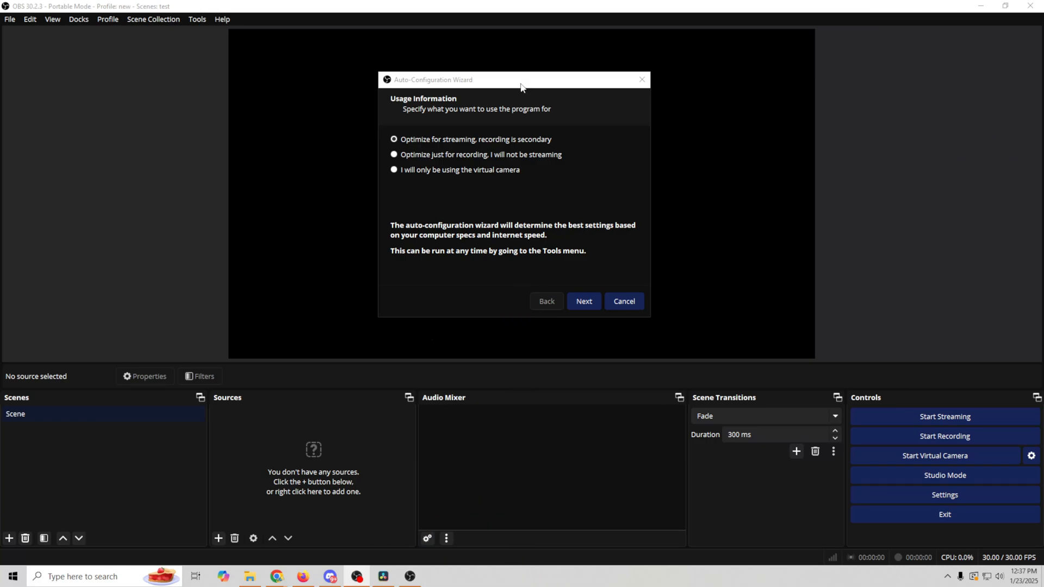
{"action": "mouse_move", "coordinate": [524, 87]}
{"action": "left_mouse_down"}
{"action": "mouse_move", "coordinate": [622, 115]}
{"action": "mouse_move", "coordinate": [515, 85]}
{"action": "left_mouse_up"}
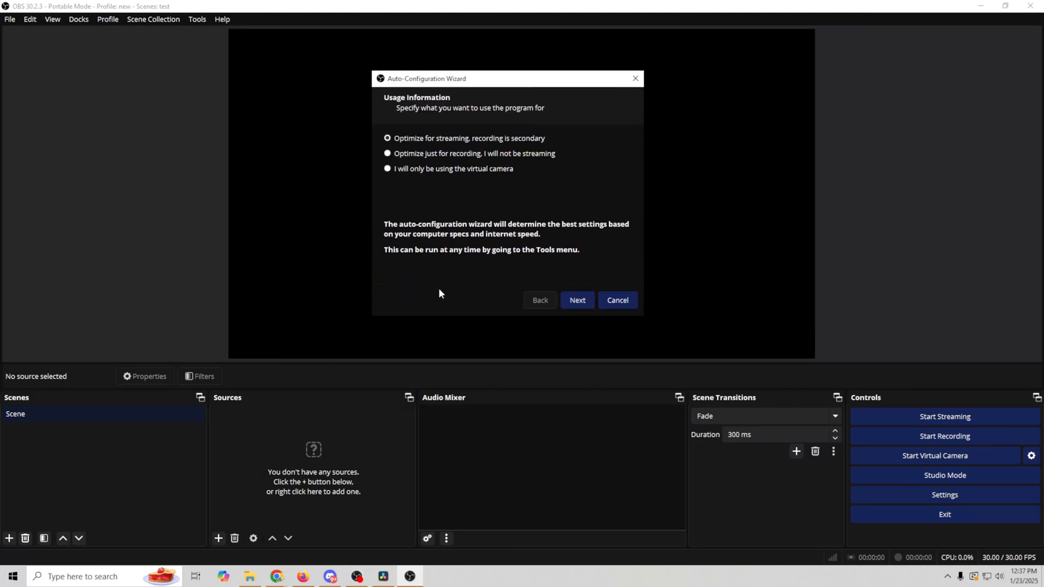
{"action": "left_click", "coordinate": [624, 302]}
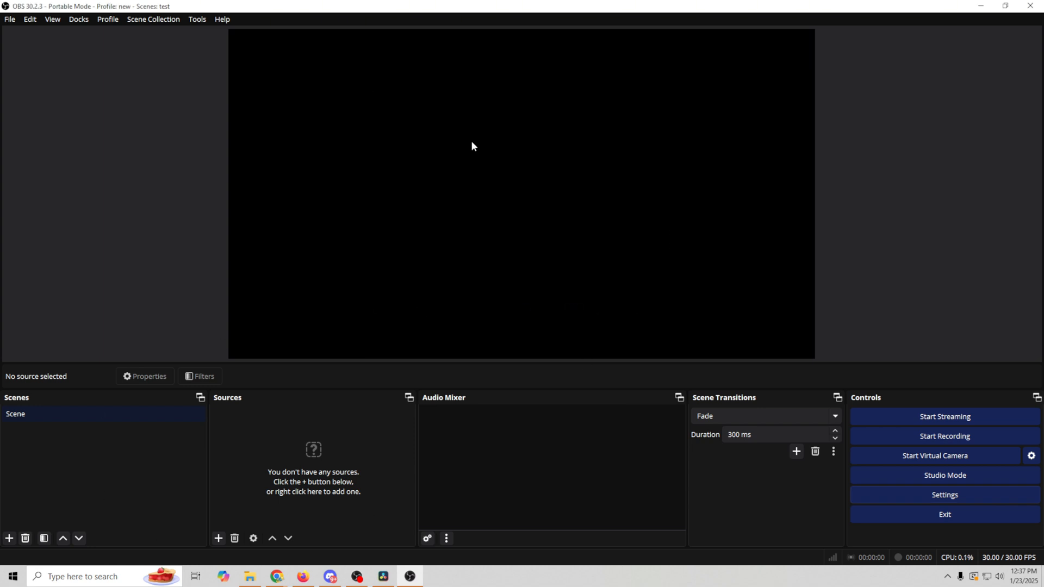
- Set the appearance style of the Yami theme to Classic, and apply the change in the settings
{"action": "left_click", "coordinate": [923, 491]}
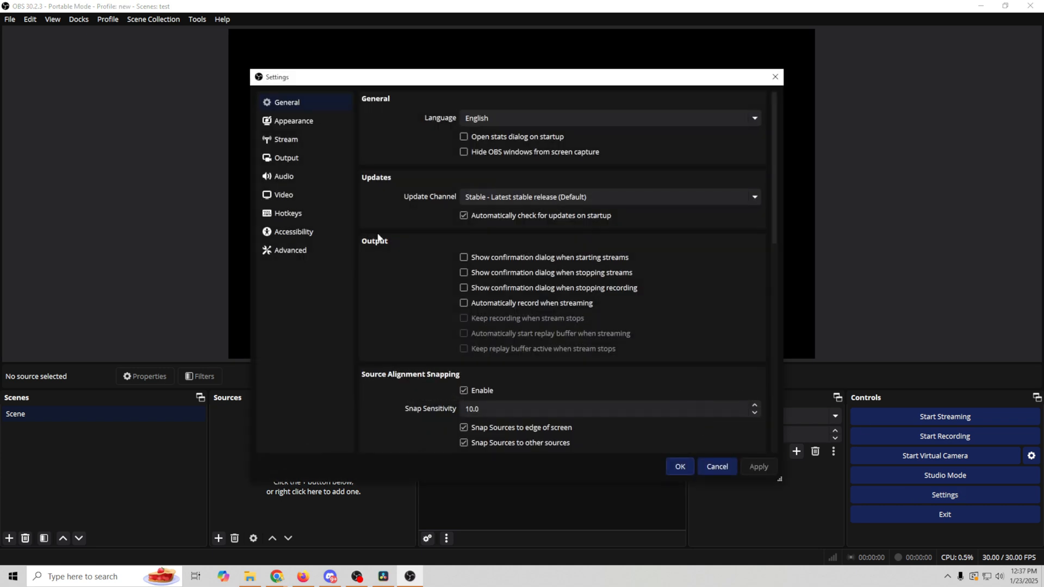
{"action": "left_click", "coordinate": [284, 122]}
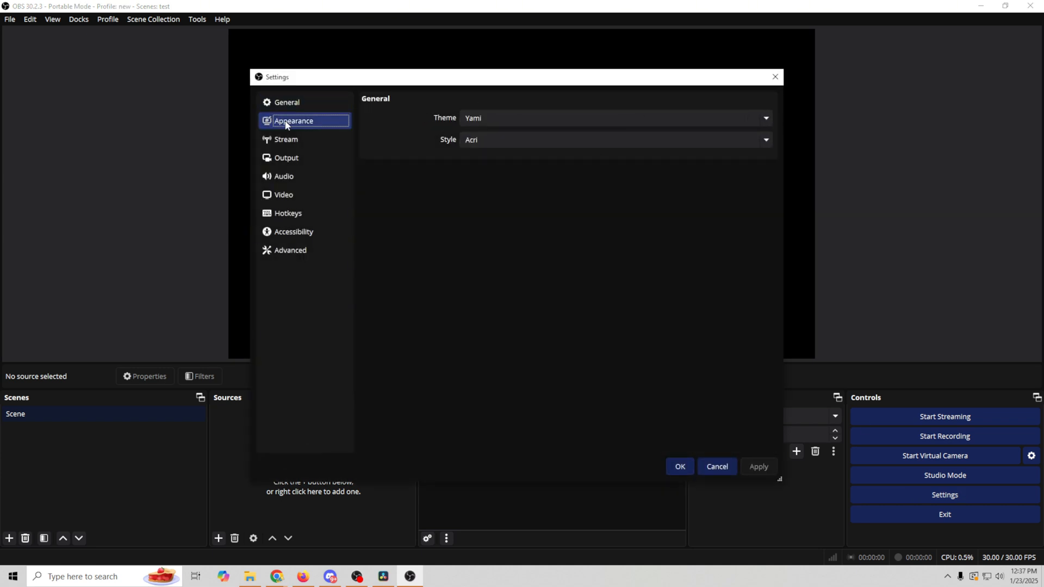
{"action": "left_click", "coordinate": [765, 142]}
{"action": "left_click", "coordinate": [659, 166]}
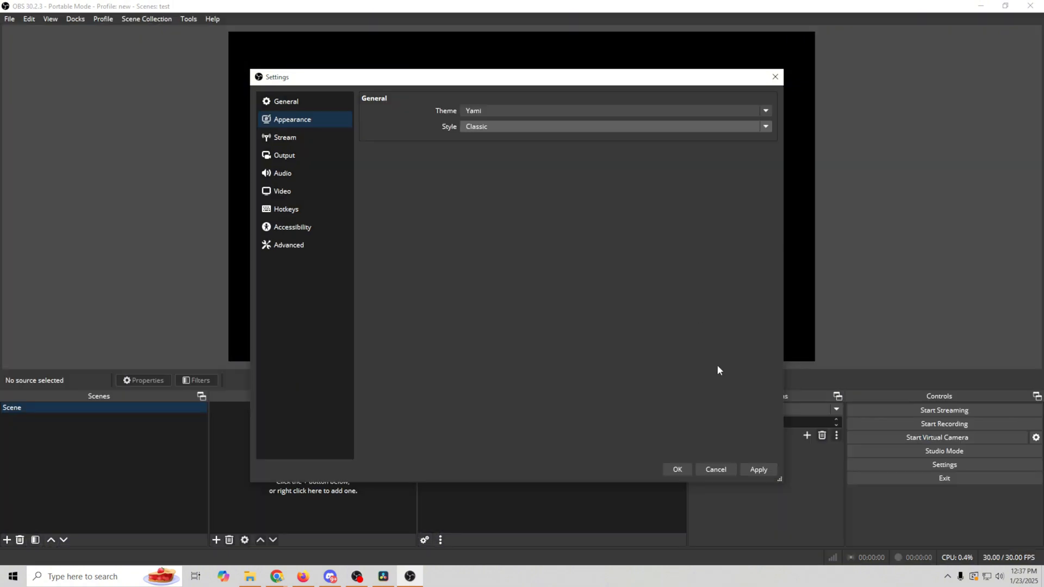
{"action": "left_click", "coordinate": [757, 469]}
{"action": "left_click", "coordinate": [680, 470]}
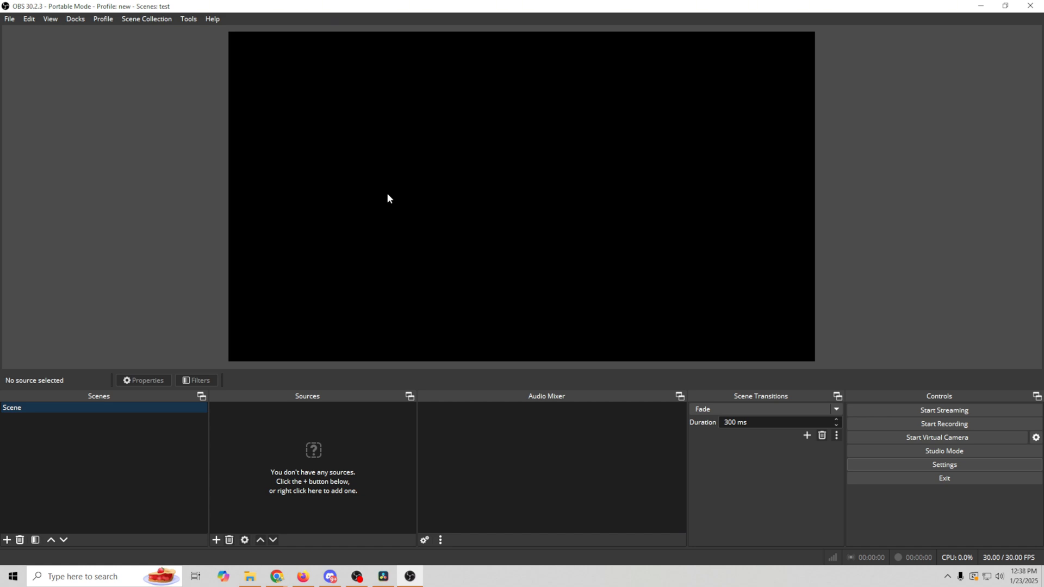
{"action": "left_click_drag", "start_coordinate": [326, 89], "coordinate": [647, 320]}
{"action": "left_click_drag", "start_coordinate": [350, 112], "coordinate": [647, 265]}
{"action": "left_click_drag", "start_coordinate": [71, 397], "coordinate": [0, 424]}
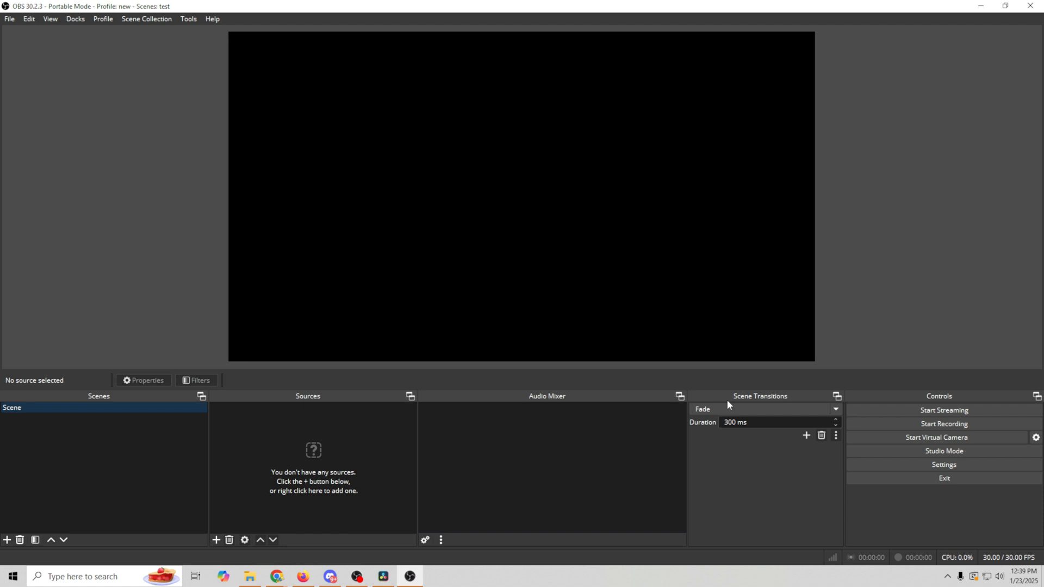
{"action": "left_click", "coordinate": [829, 409]}
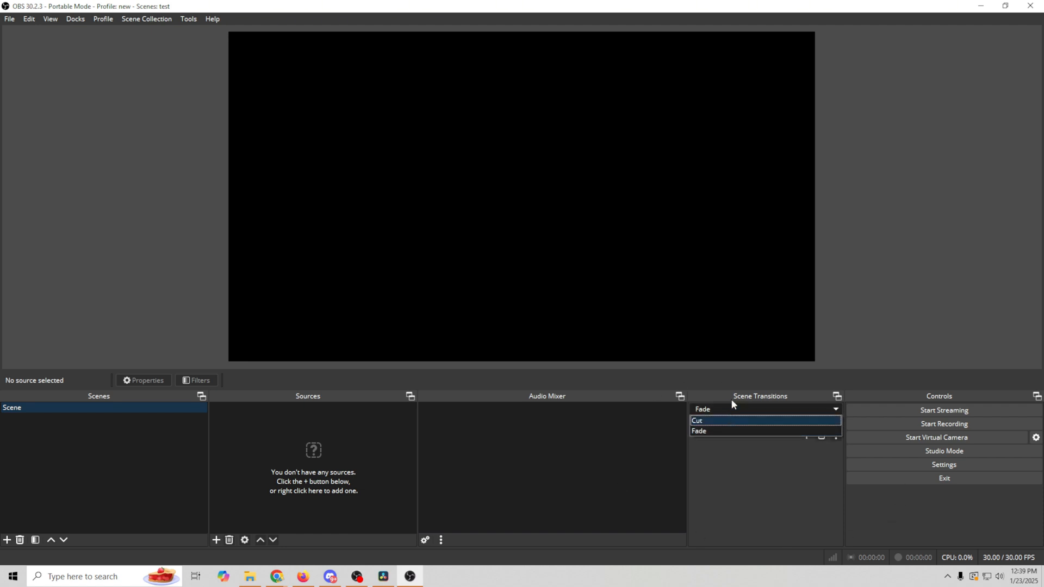
{"action": "left_click", "coordinate": [641, 313]}
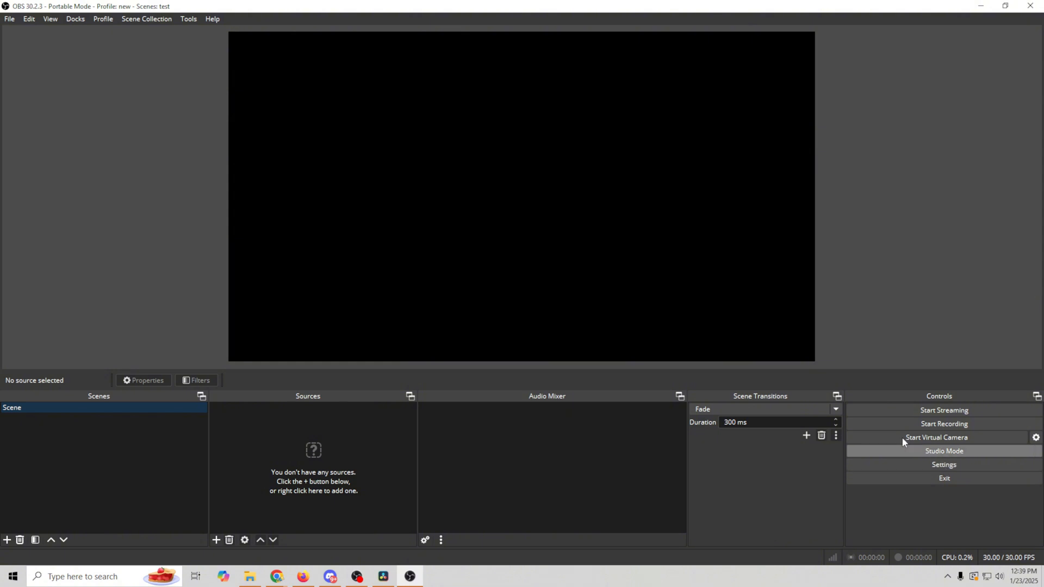
- Look through the dock, profile, scene collection and help commands, and view the general settings without changing them
{"action": "left_click", "coordinate": [9, 19]}
{"action": "mouse_move", "coordinate": [29, 20]}
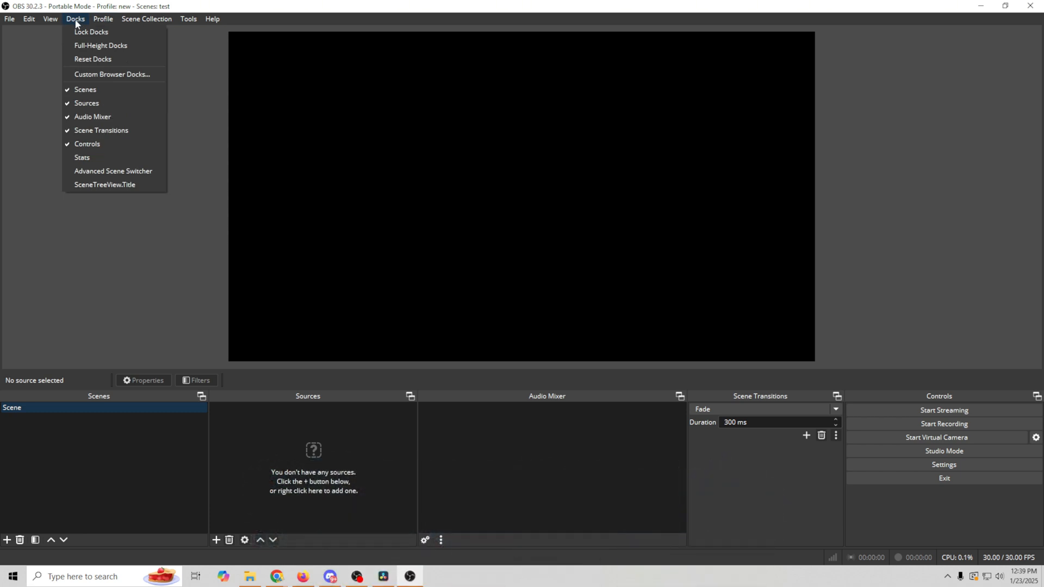
{"action": "left_click", "coordinate": [147, 397]}
{"action": "left_click_drag", "start_coordinate": [147, 396], "coordinate": [54, 403]}
{"action": "left_click", "coordinate": [103, 18]}
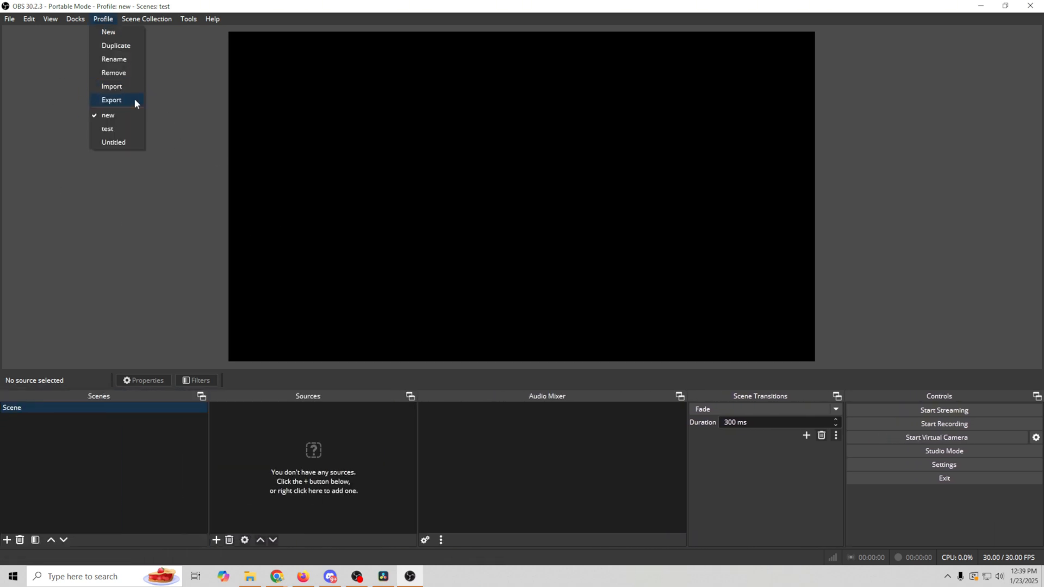
{"action": "left_click", "coordinate": [937, 465]}
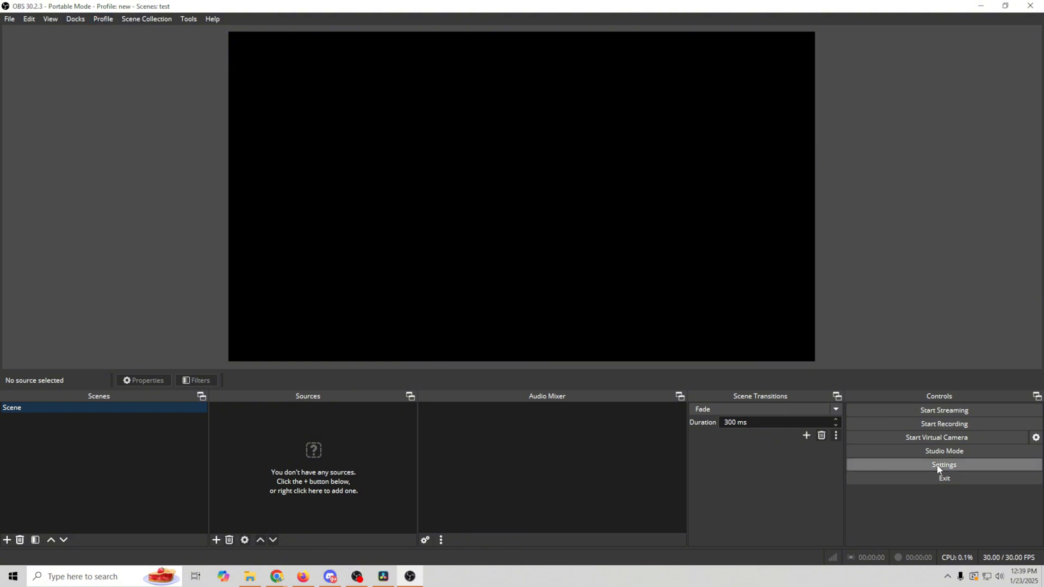
{"action": "left_click", "coordinate": [713, 470]}
{"action": "left_click", "coordinate": [143, 20]}
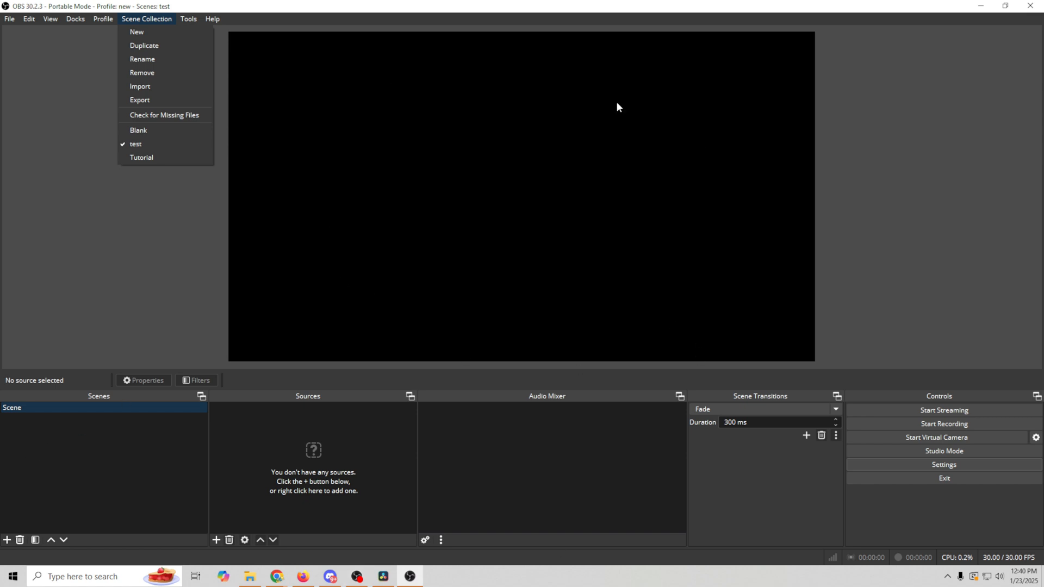
{"action": "left_click", "coordinate": [182, 20]}
{"action": "left_click", "coordinate": [166, 20]}
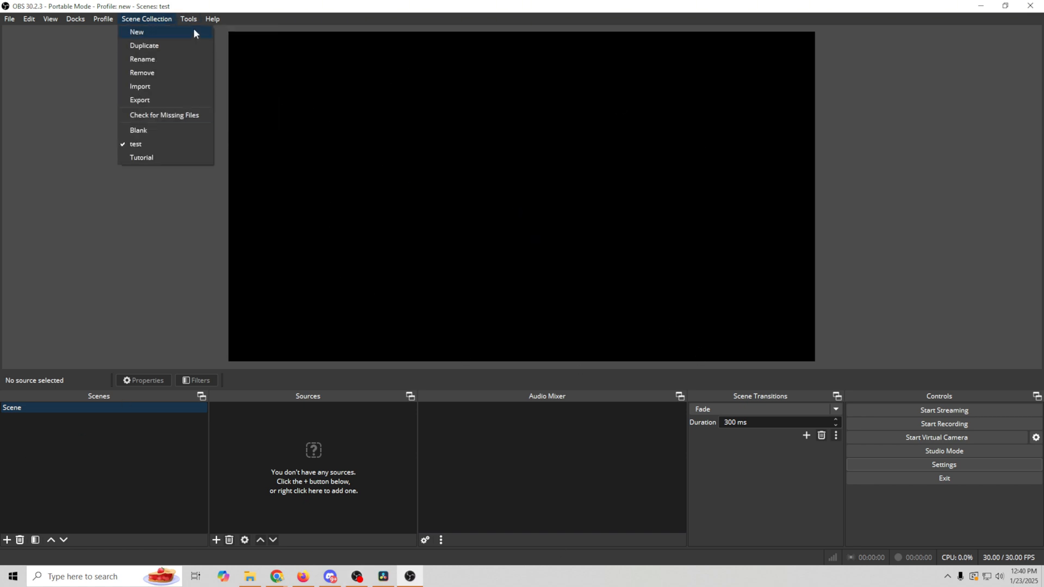
{"action": "mouse_move", "coordinate": [191, 20]}
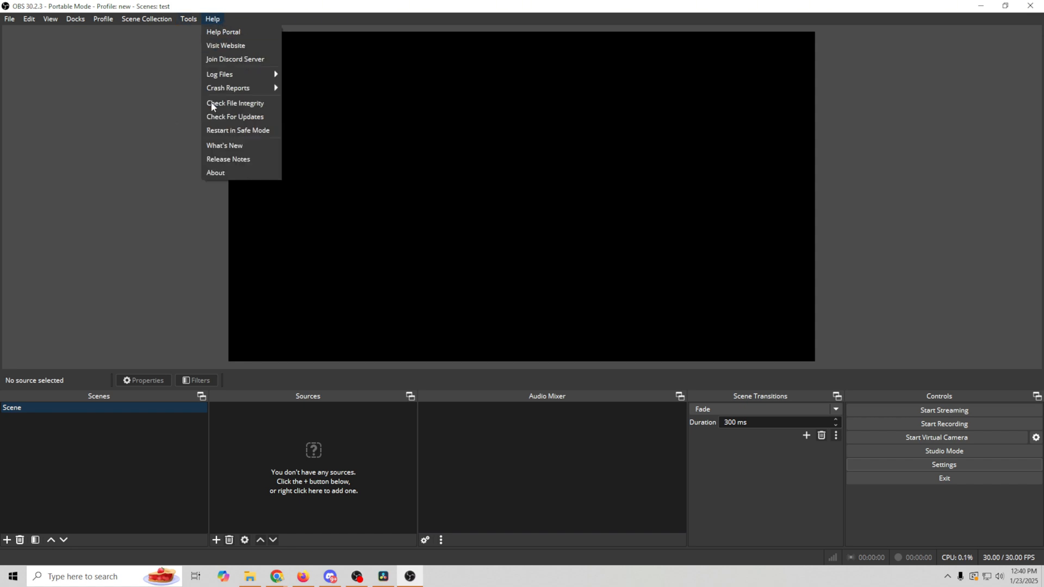
{"action": "mouse_move", "coordinate": [244, 78]}
{"action": "mouse_move", "coordinate": [158, 19]}
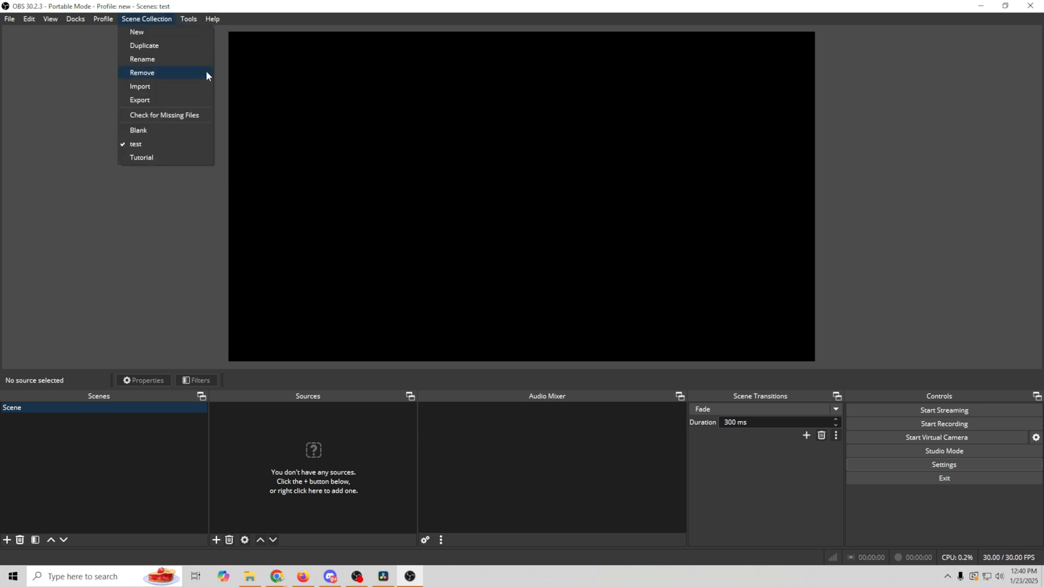
{"action": "left_click", "coordinate": [196, 260]}
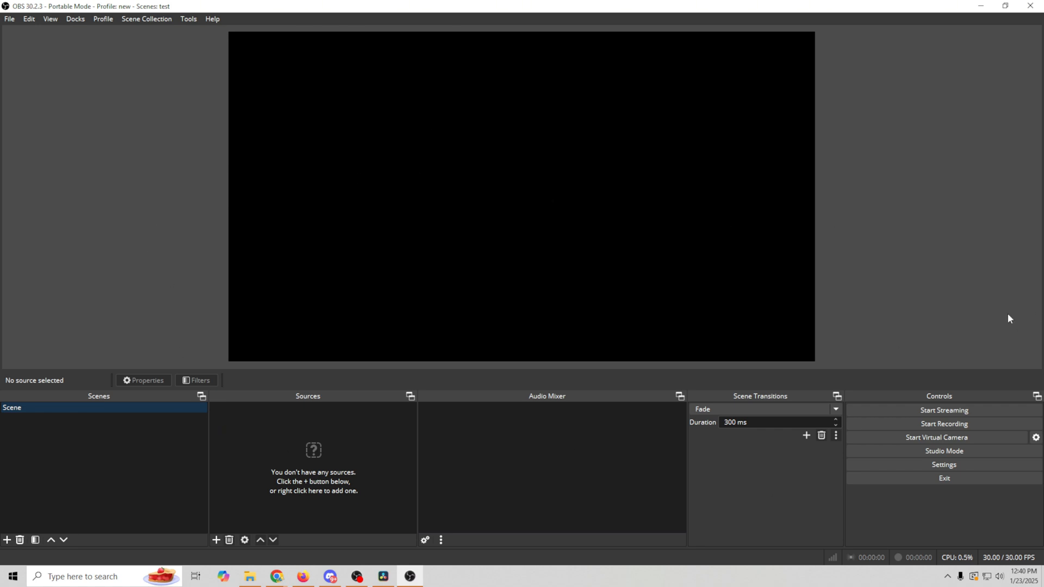
{"action": "left_click", "coordinate": [925, 464]}
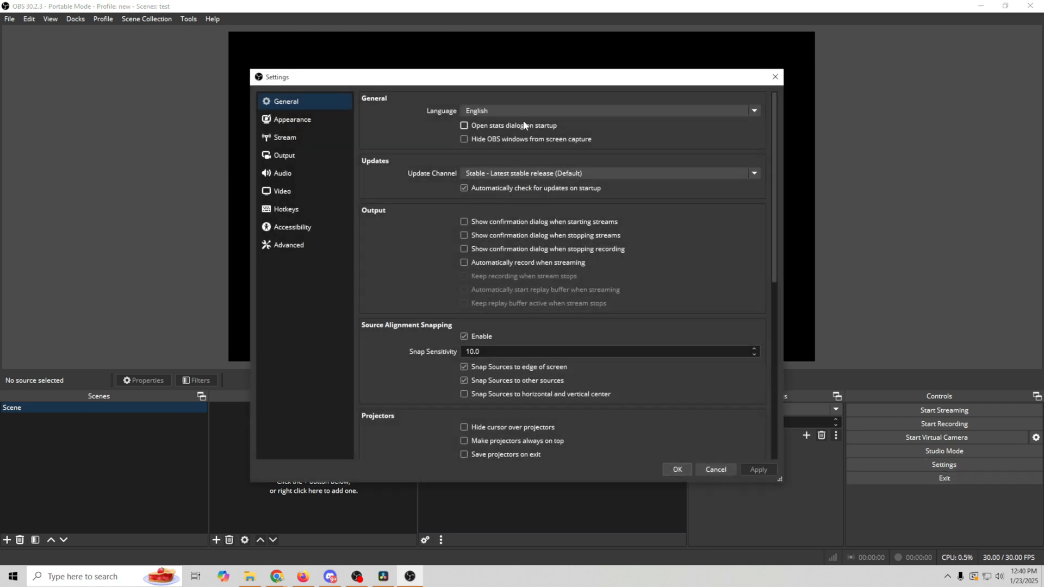
{"action": "left_click", "coordinate": [719, 471]}
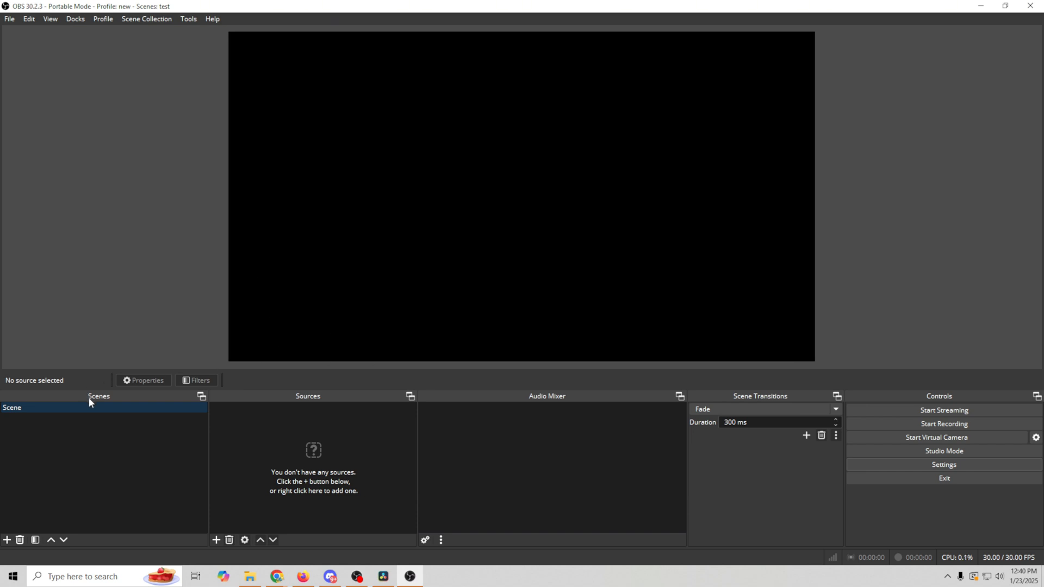
- Dock the Scenes panel beside the preview and widen it, return it to the row below, and dock it beside the preview again, wider
{"action": "left_click_drag", "start_coordinate": [89, 401], "coordinate": [4, 186]}
{"action": "left_click_drag", "start_coordinate": [5, 184], "coordinate": [6, 186]}
{"action": "left_click_drag", "start_coordinate": [87, 209], "coordinate": [139, 210]}
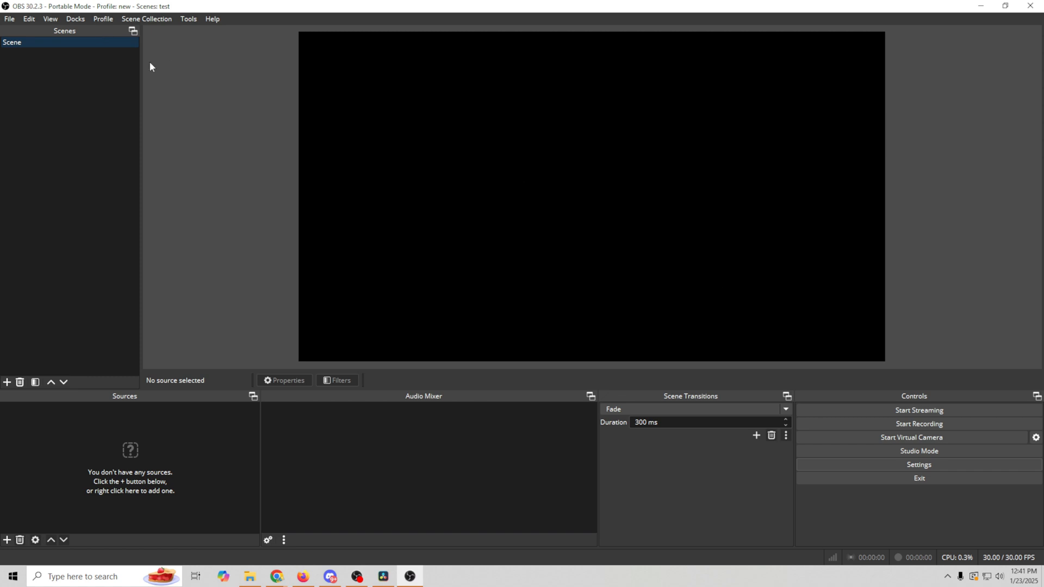
{"action": "left_click_drag", "start_coordinate": [81, 31], "coordinate": [36, 432]}
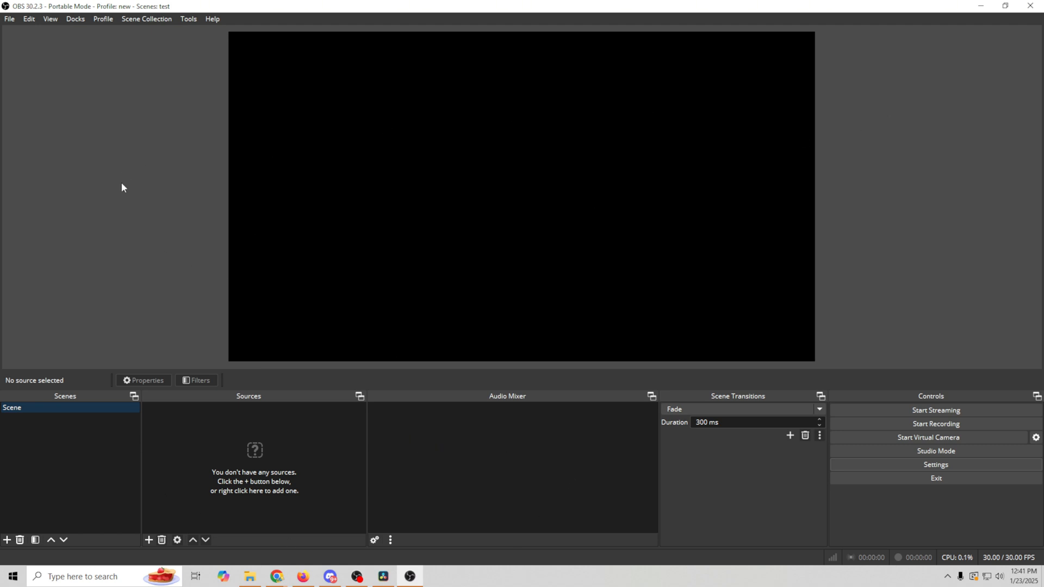
{"action": "left_click_drag", "start_coordinate": [81, 395], "coordinate": [11, 203]}
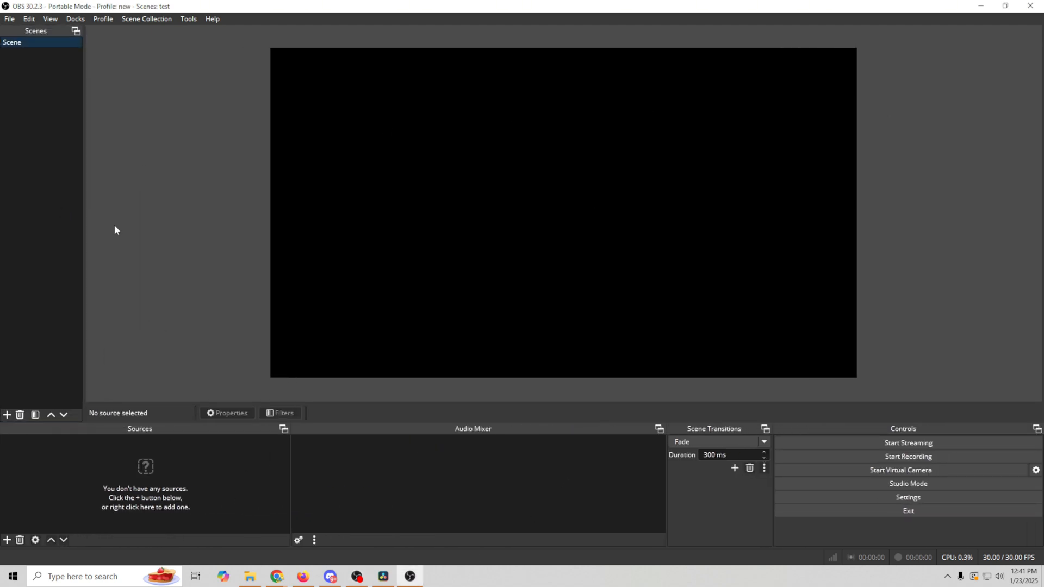
{"action": "left_click_drag", "start_coordinate": [83, 235], "coordinate": [235, 244]}
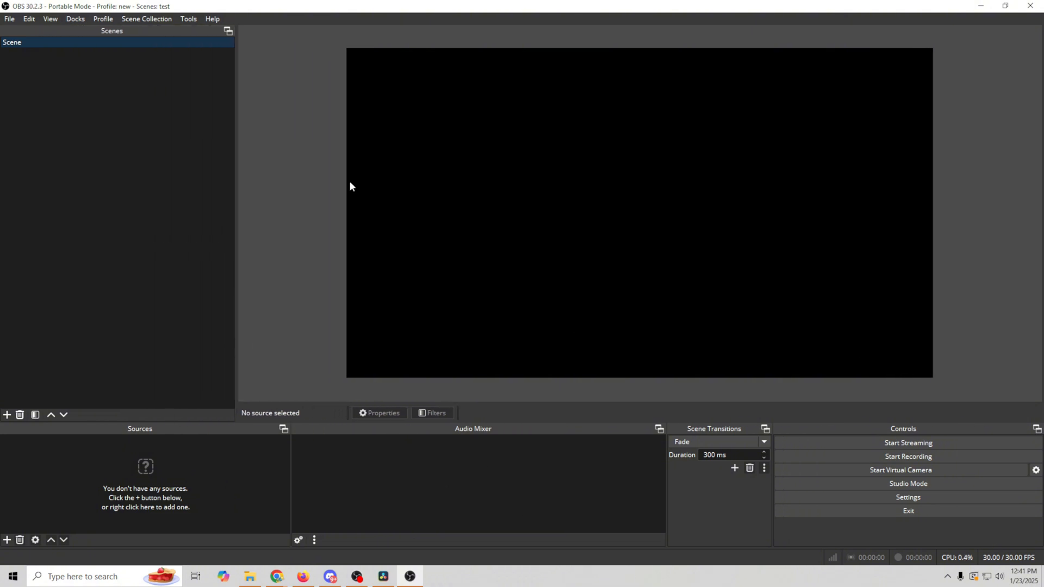
- Reset the user interface to its default dock layout
{"action": "left_click", "coordinate": [53, 20]}
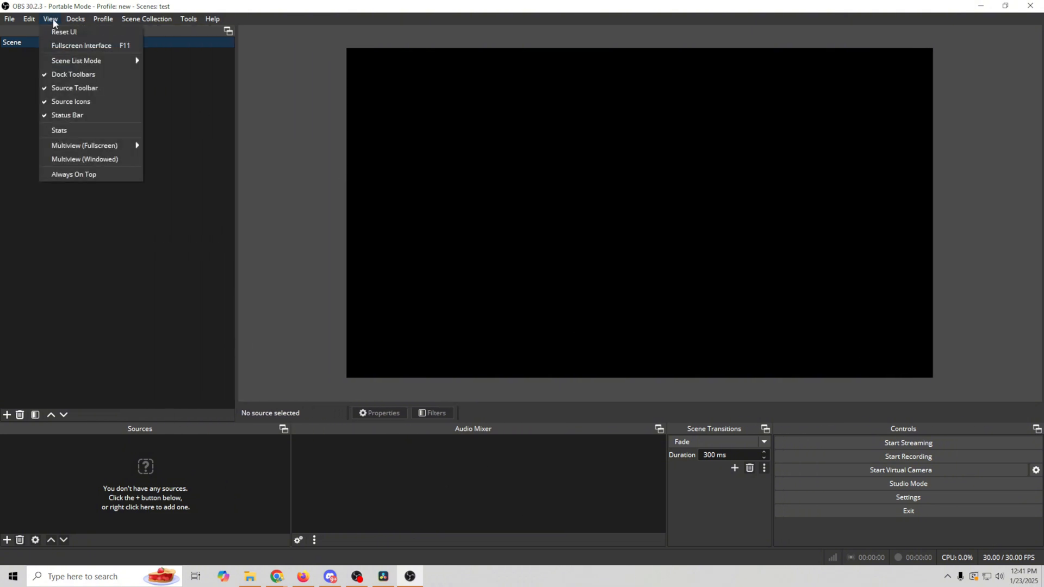
{"action": "left_click", "coordinate": [61, 32]}
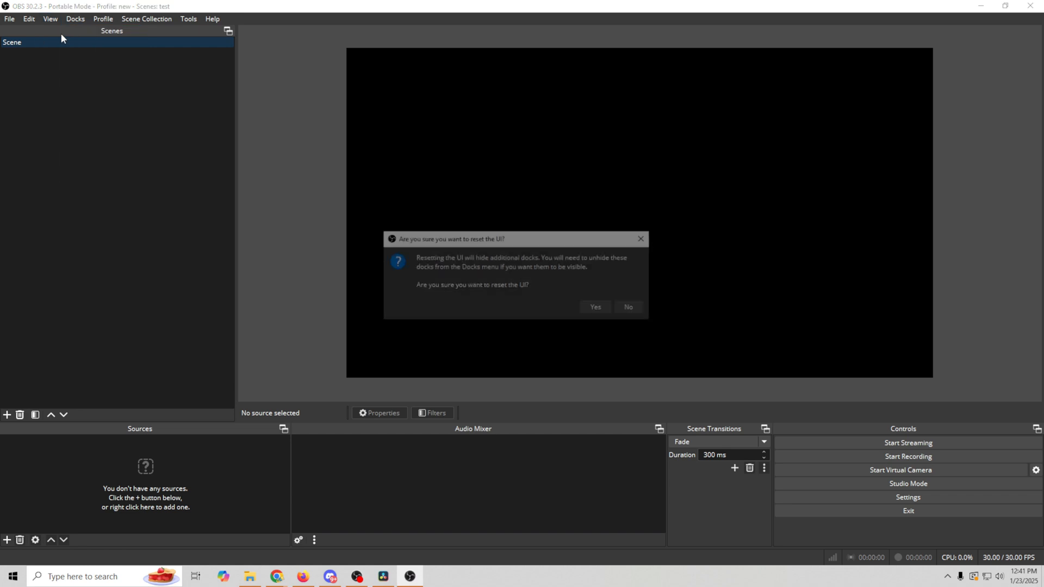
{"action": "left_click", "coordinate": [592, 308]}
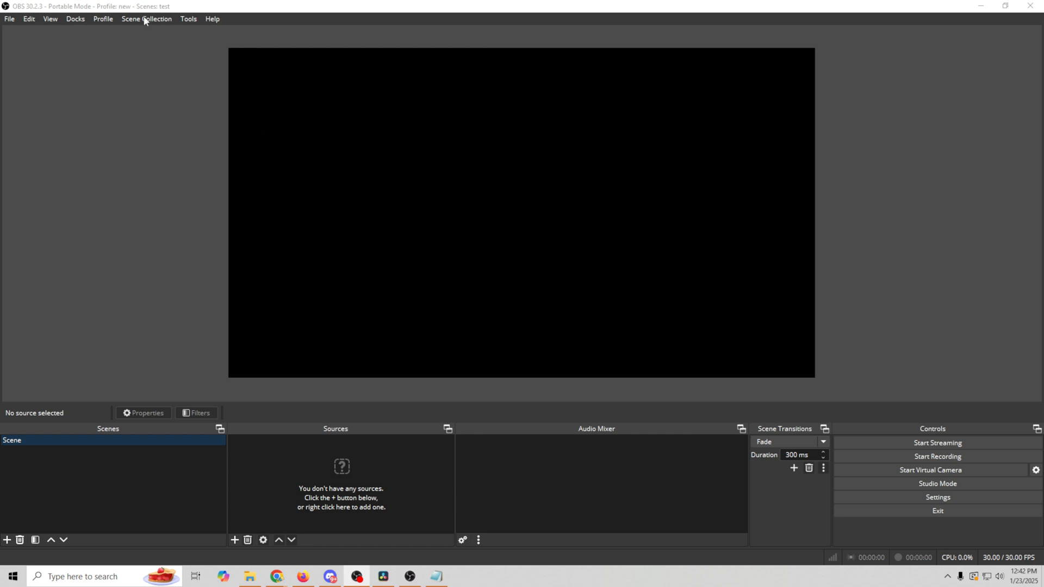
- Rename the existing scene as Main
{"action": "right_click", "coordinate": [84, 438]}
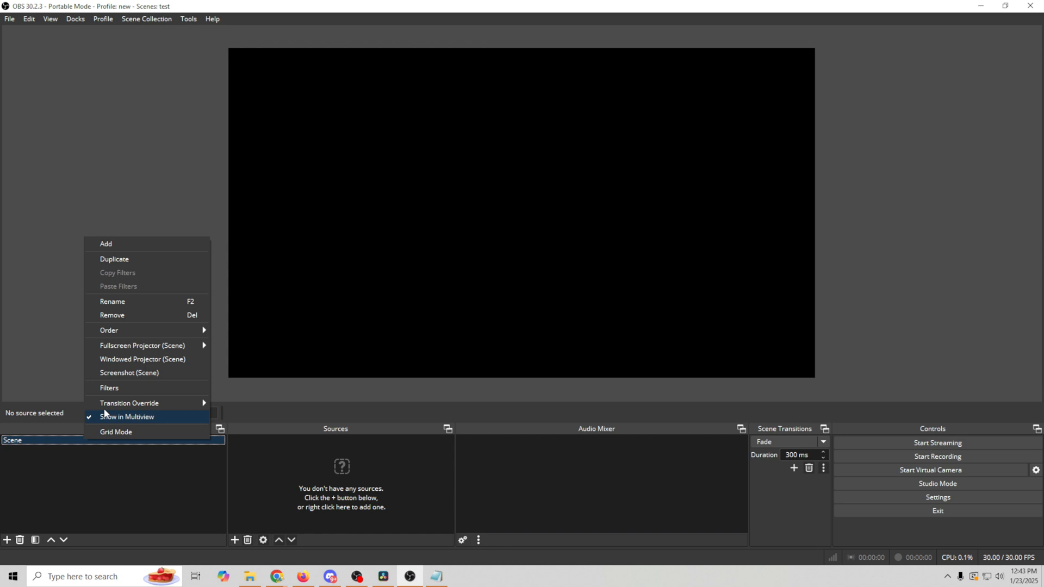
{"action": "left_click", "coordinate": [129, 301]}
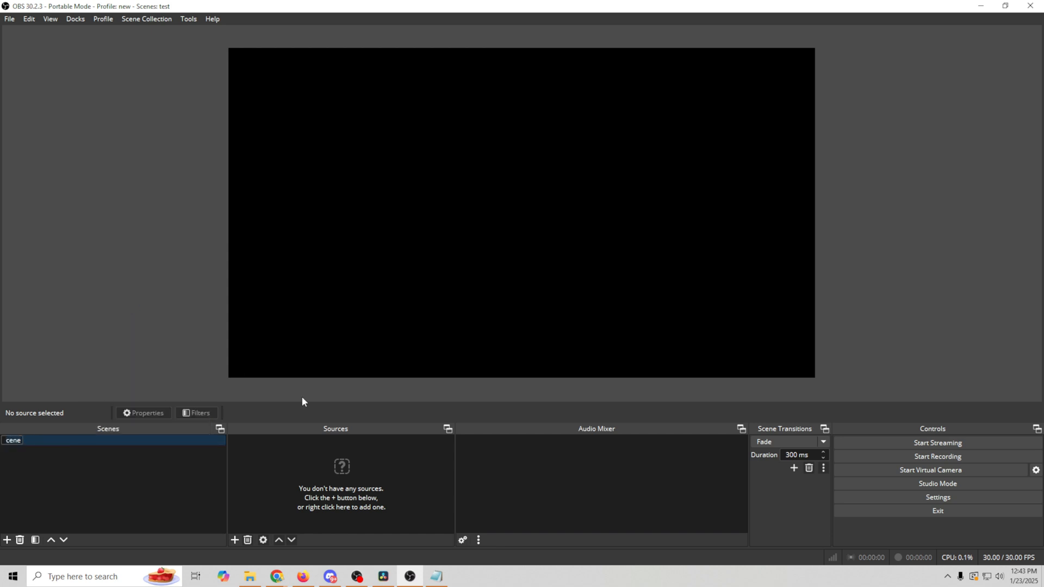
{"action": "type", "text": "Main"}
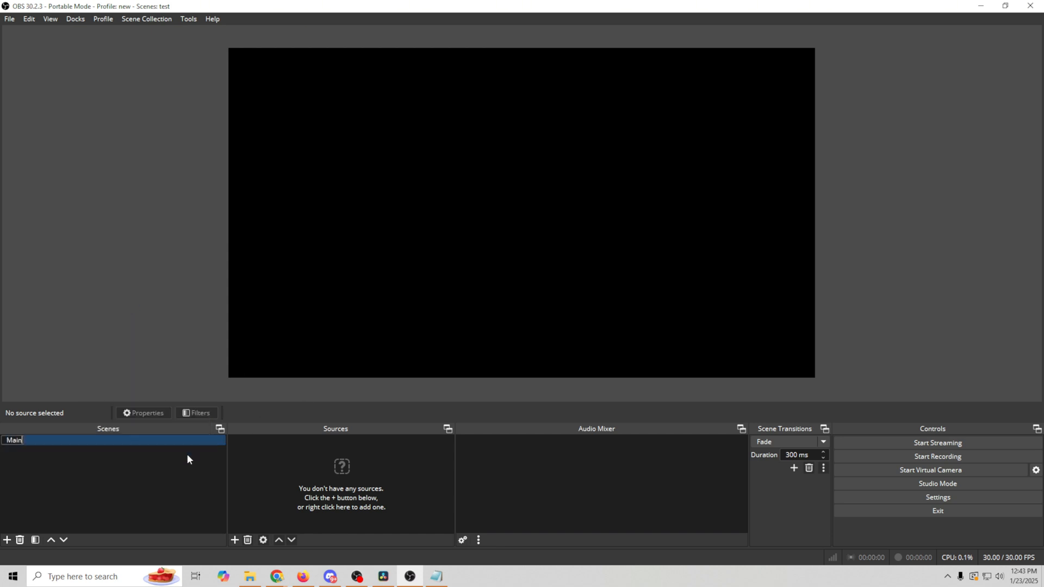
{"action": "left_click", "coordinate": [168, 469]}
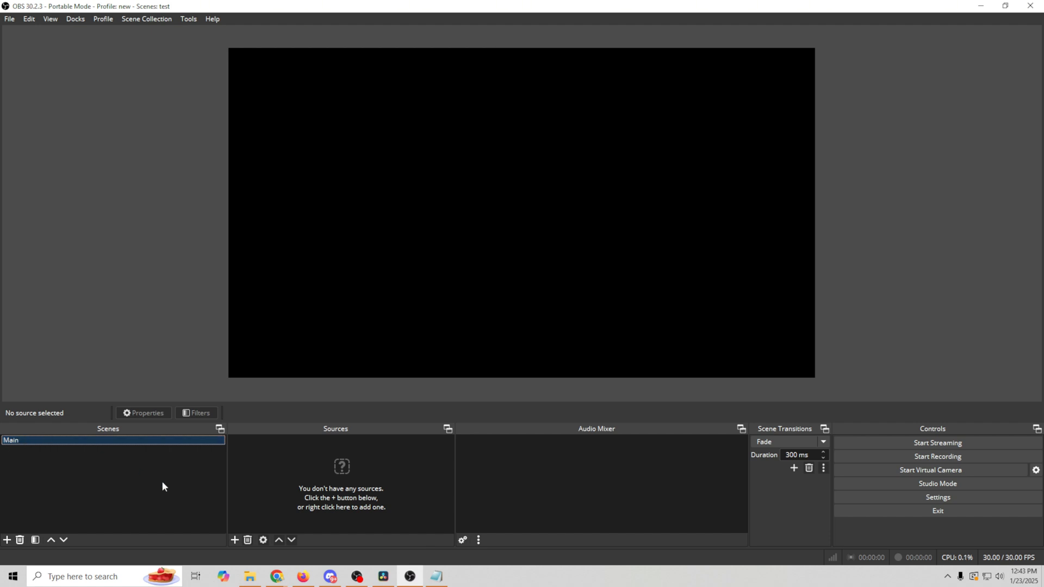
- Add a new visible Color Source to the Main scene, keeping the suggested source name
{"action": "left_click", "coordinate": [234, 540]}
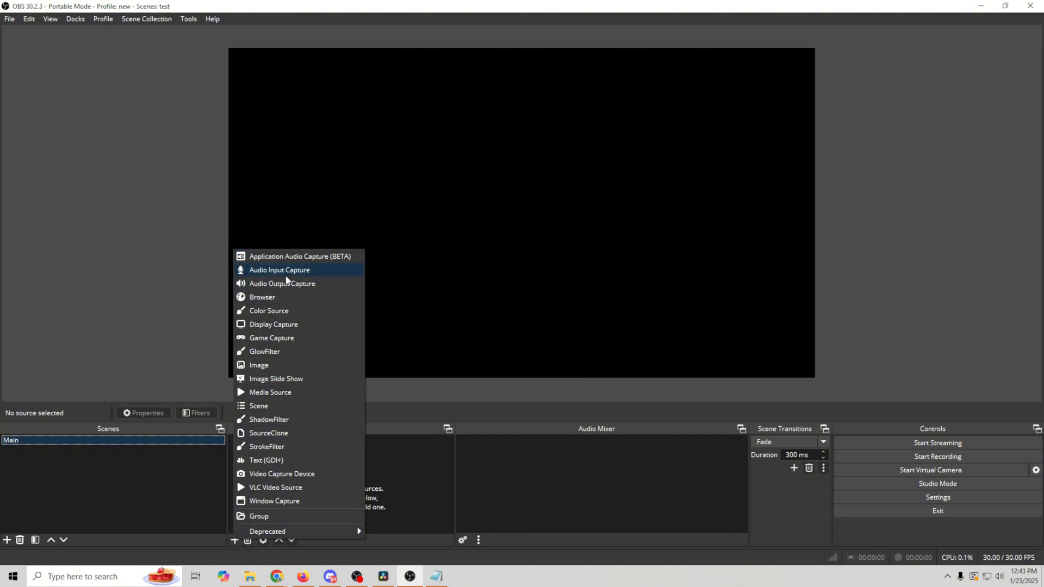
{"action": "left_click", "coordinate": [266, 313]}
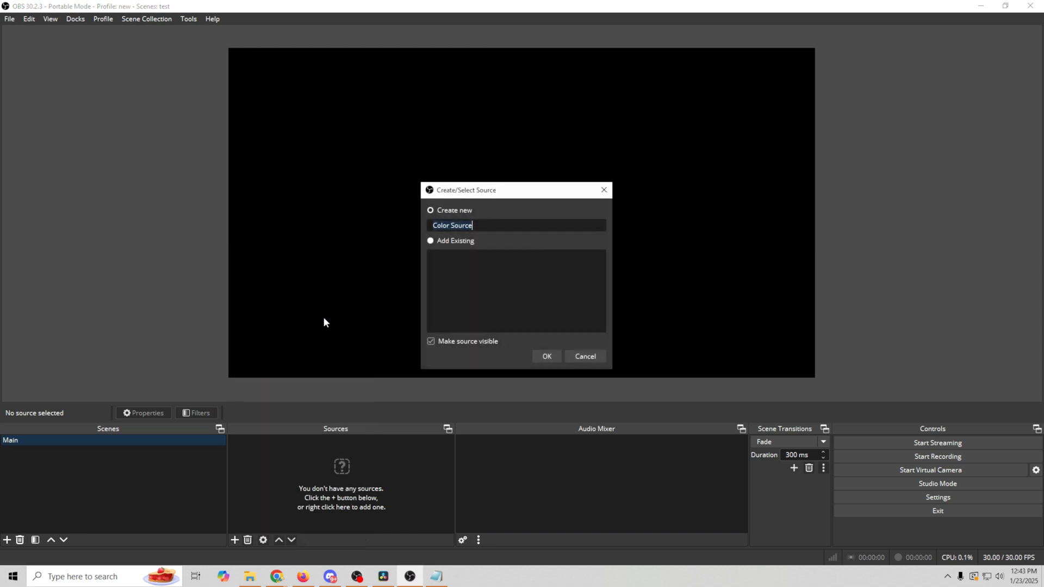
{"action": "left_click", "coordinate": [547, 357]}
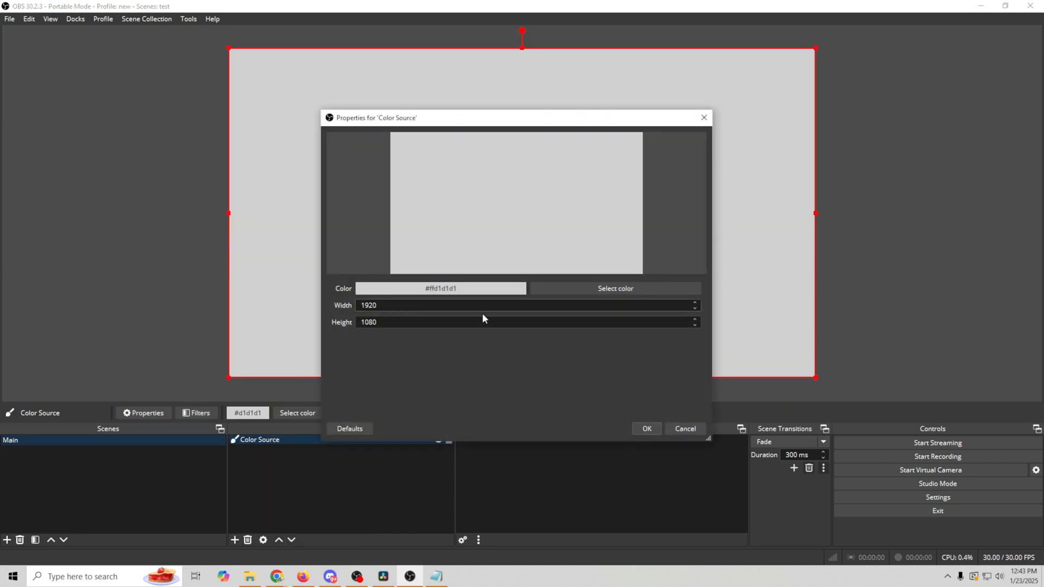
- Set the color source's color to blue #2710d1 and accept its properties with the 1920 by 1080 size
{"action": "left_click", "coordinate": [609, 295]}
{"action": "left_click_drag", "start_coordinate": [535, 231], "coordinate": [537, 178]}
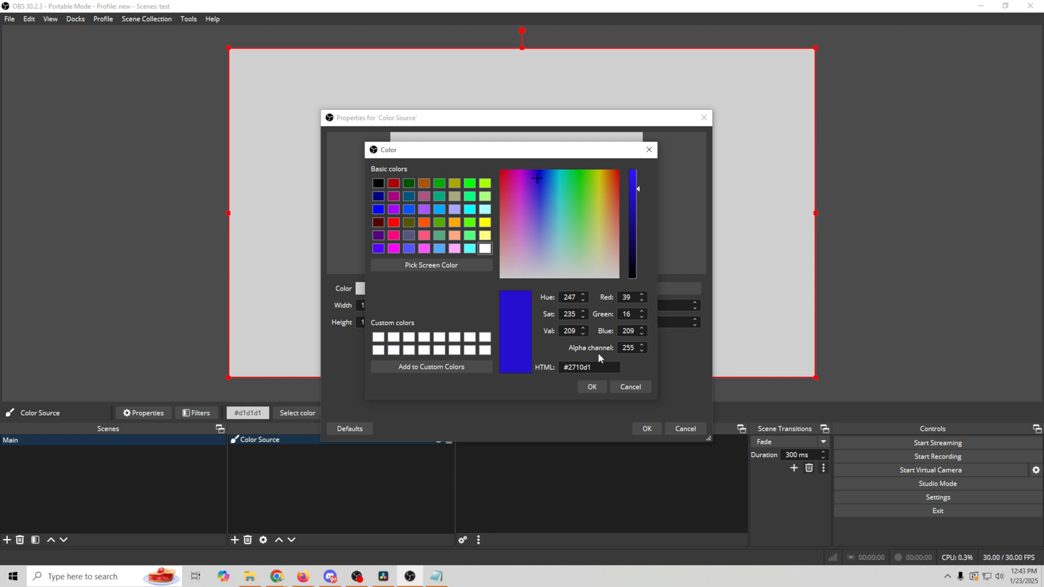
{"action": "left_click", "coordinate": [592, 387]}
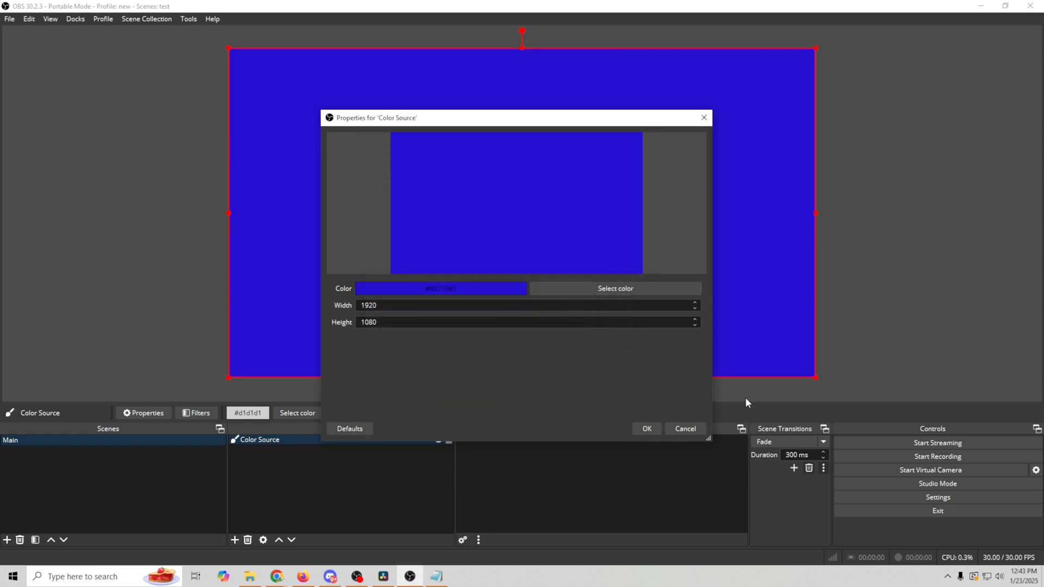
{"action": "left_click", "coordinate": [642, 429]}
- Scale the blue color source down proportionally and place it about 217 px from the canvas's left edge and 135 px from its top
{"action": "left_click_drag", "start_coordinate": [815, 378], "coordinate": [566, 266]}
{"action": "left_click_drag", "start_coordinate": [517, 234], "coordinate": [640, 315]}
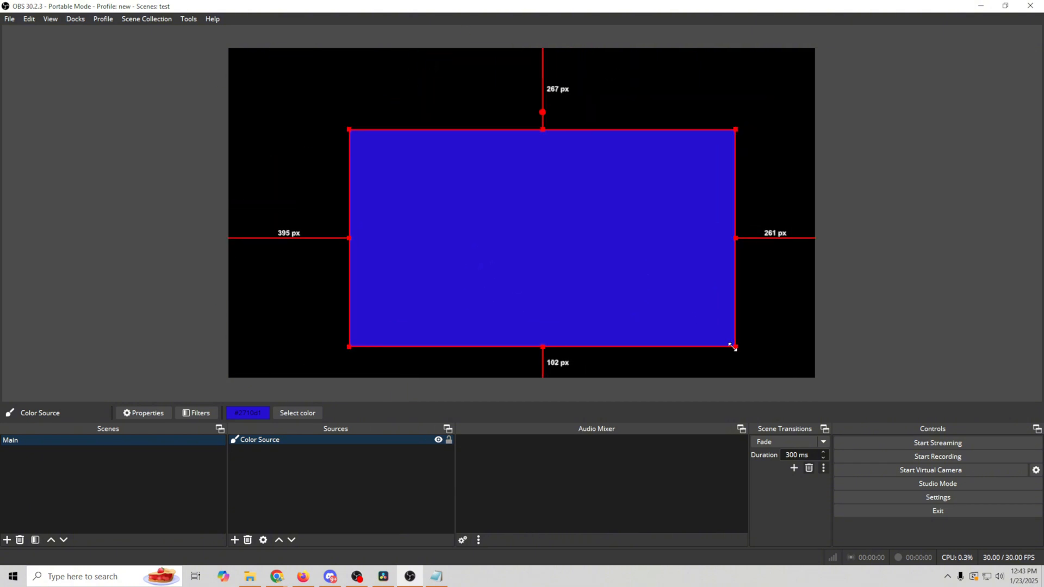
{"action": "left_click_drag", "start_coordinate": [734, 346], "coordinate": [656, 370]}
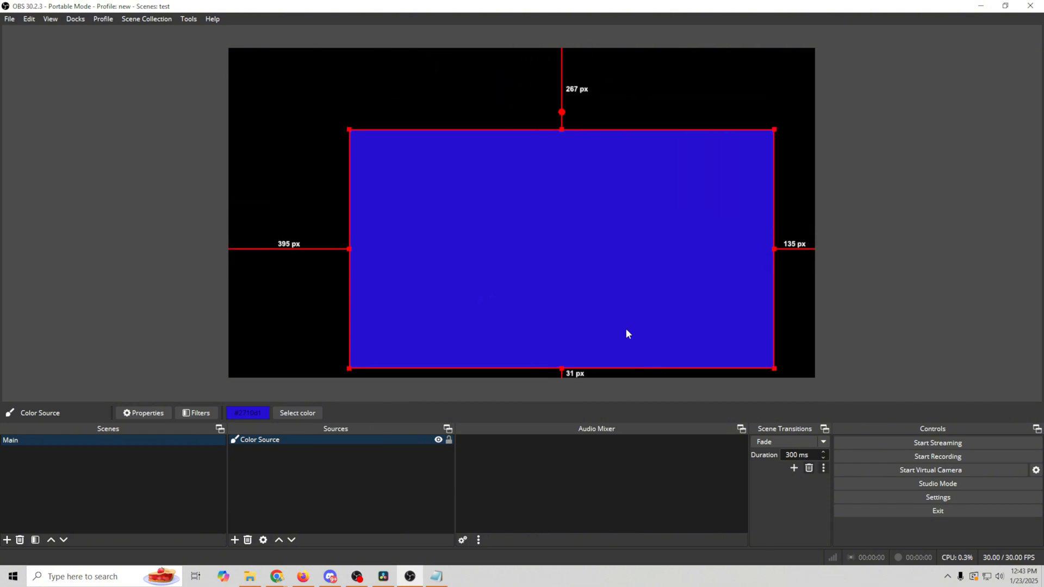
{"action": "left_click_drag", "start_coordinate": [624, 333], "coordinate": [568, 290]}
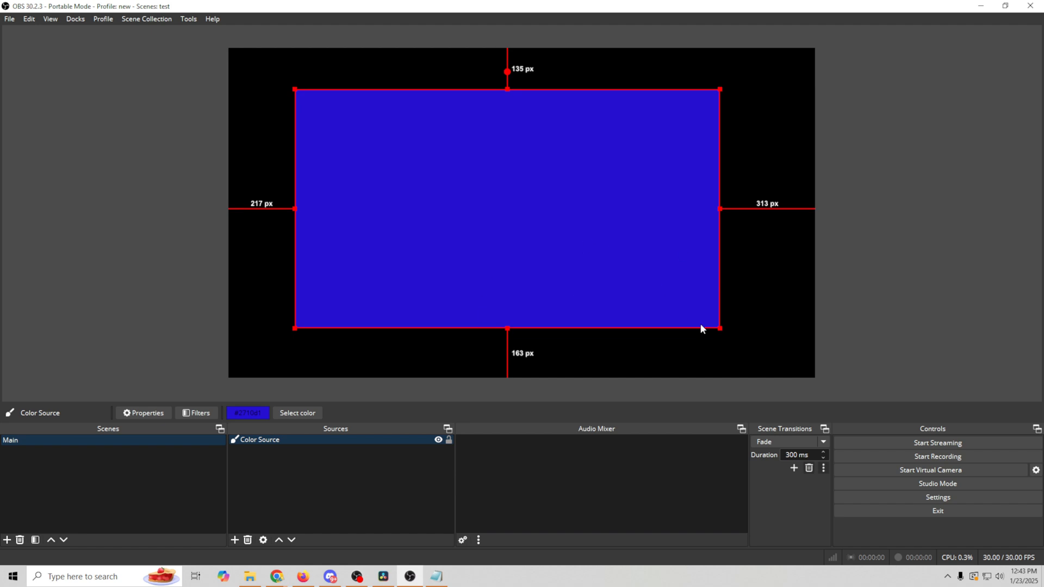
{"action": "left_click_drag", "start_coordinate": [720, 330], "coordinate": [669, 299]}
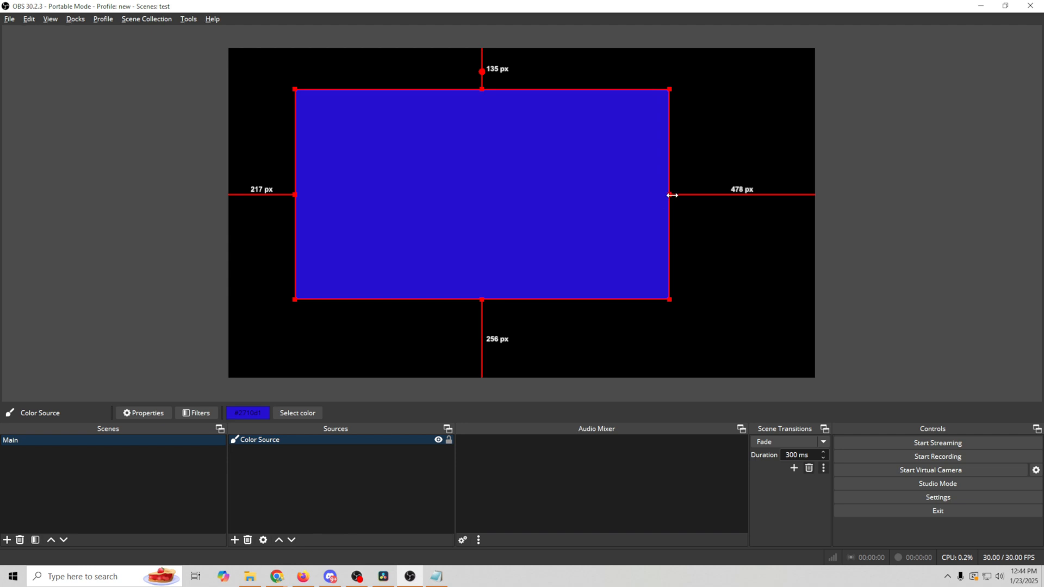
- Crop both vertical sides of the blue source and move it near the canvas center, about 642 px from the left edge and 190 px from the top
{"action": "left_click_drag", "start_coordinate": [667, 193], "coordinate": [557, 205]}
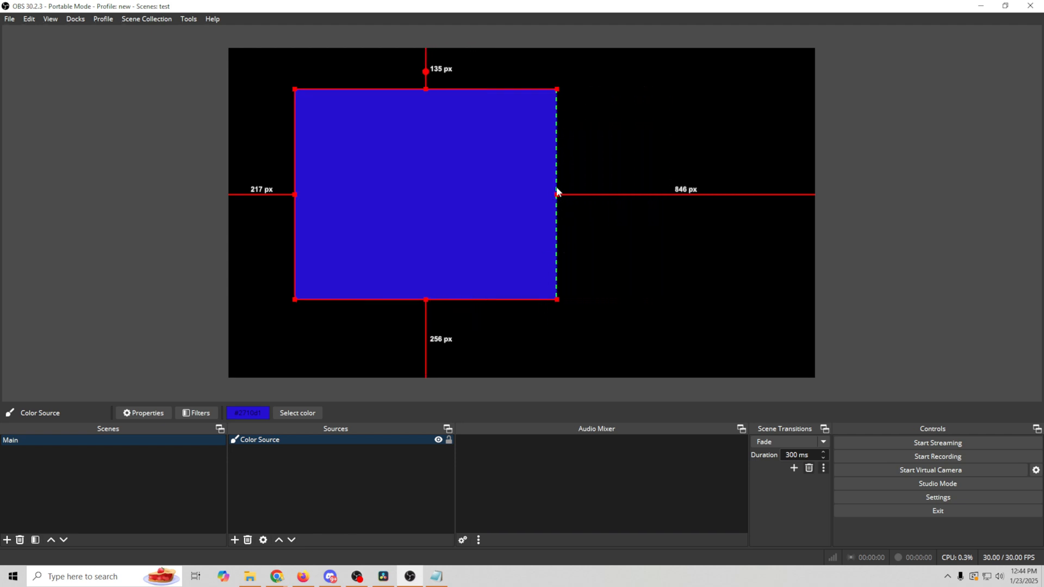
{"action": "left_click_drag", "start_coordinate": [294, 196], "coordinate": [361, 224]}
{"action": "left_click_drag", "start_coordinate": [452, 217], "coordinate": [518, 234]}
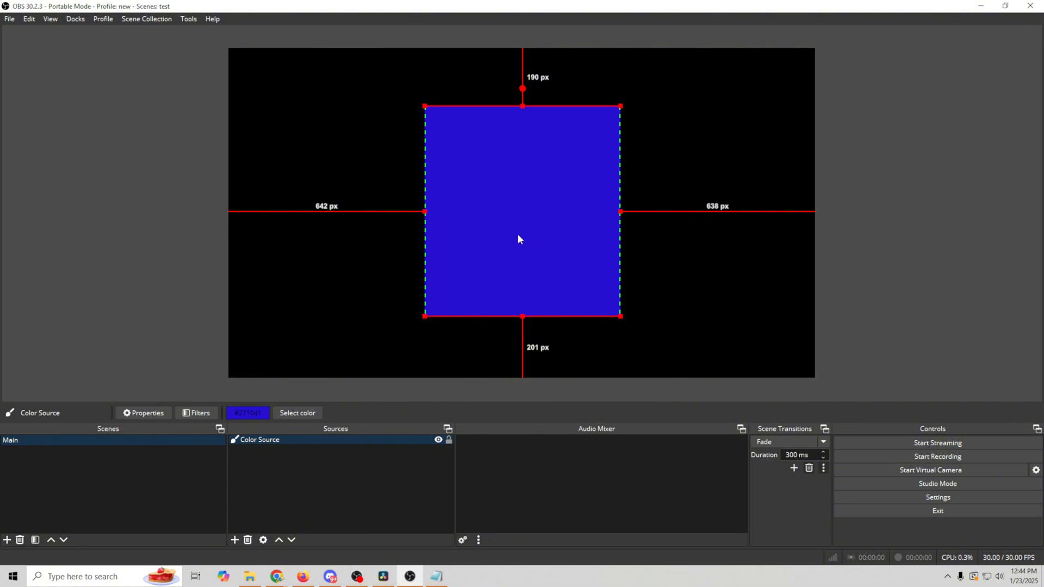
- Reset the transform of the cropped color source
{"action": "right_click", "coordinate": [519, 240]}
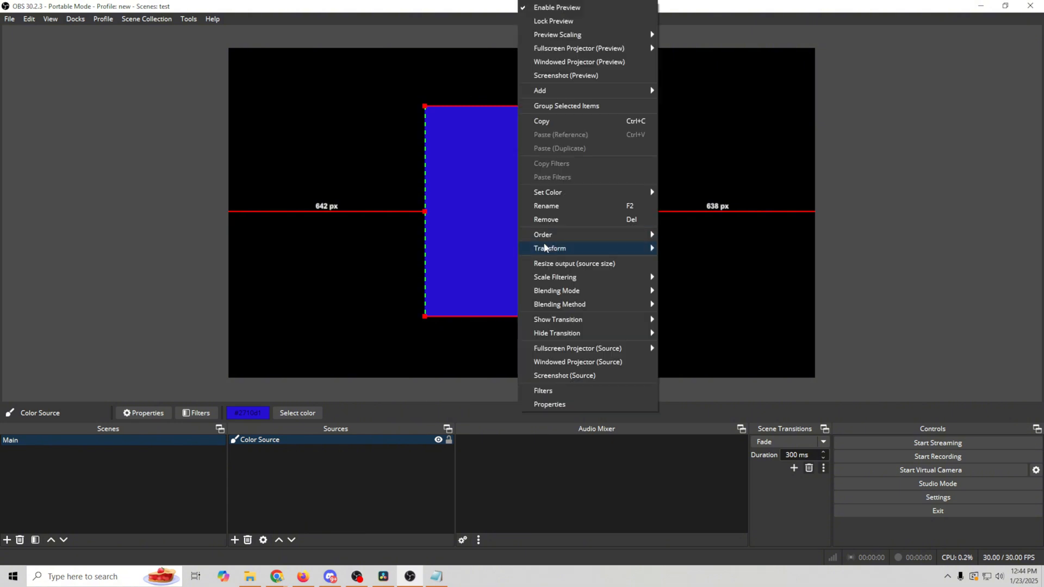
{"action": "mouse_move", "coordinate": [549, 247]}
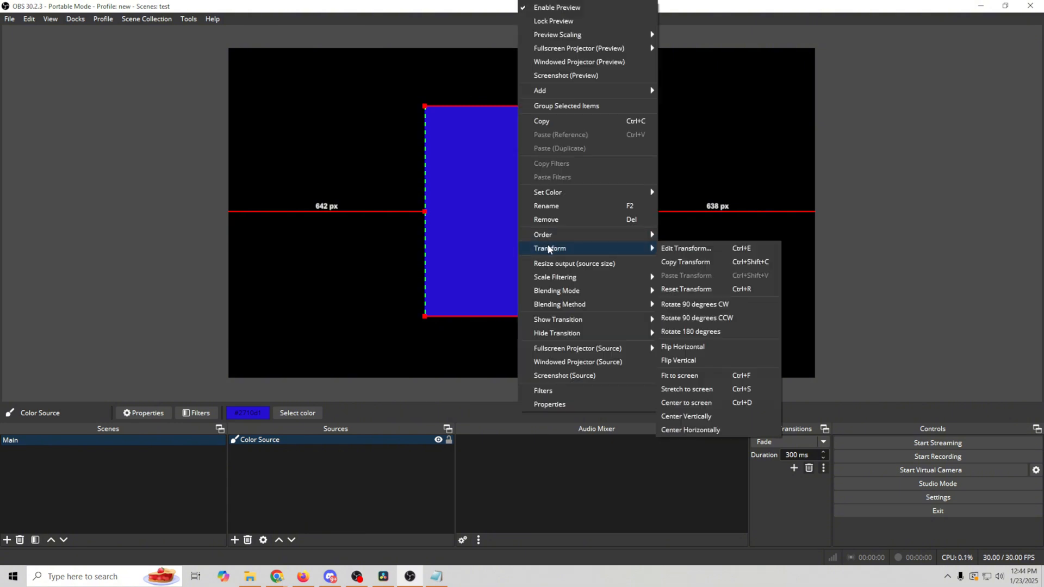
{"action": "left_click", "coordinate": [703, 290]}
- Shrink the color source, move it toward the canvas center, and stretch its right side to about 179 px from the canvas edge
{"action": "left_click_drag", "start_coordinate": [815, 378], "coordinate": [452, 221]}
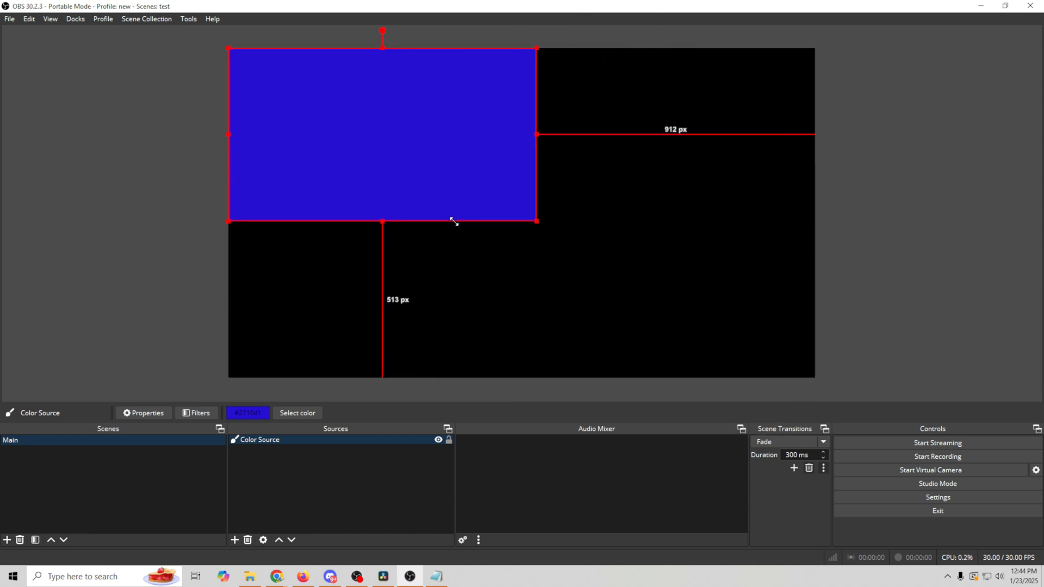
{"action": "left_click_drag", "start_coordinate": [422, 179], "coordinate": [496, 256]}
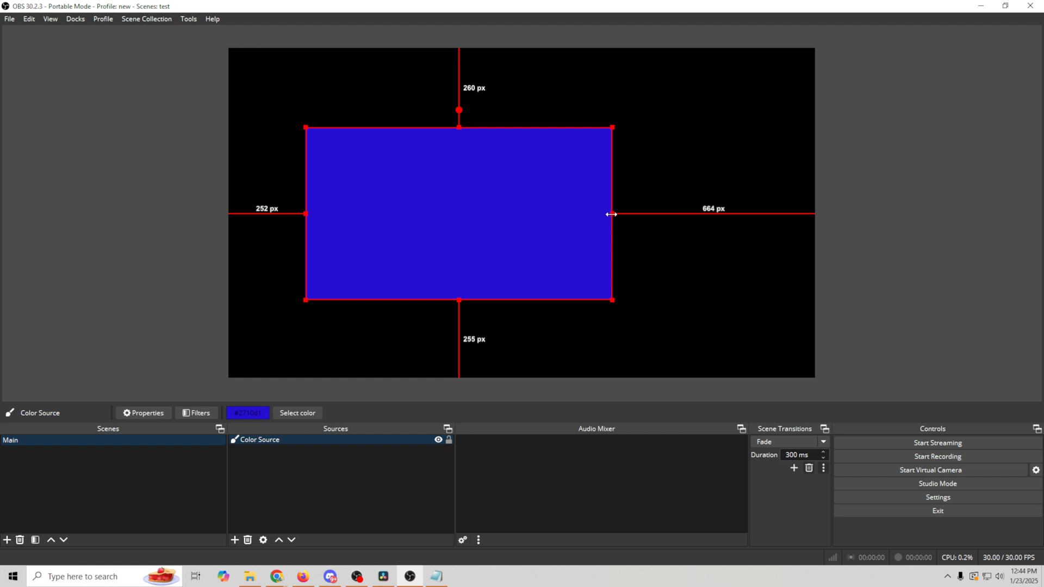
{"action": "left_click_drag", "start_coordinate": [612, 214], "coordinate": [764, 244]}
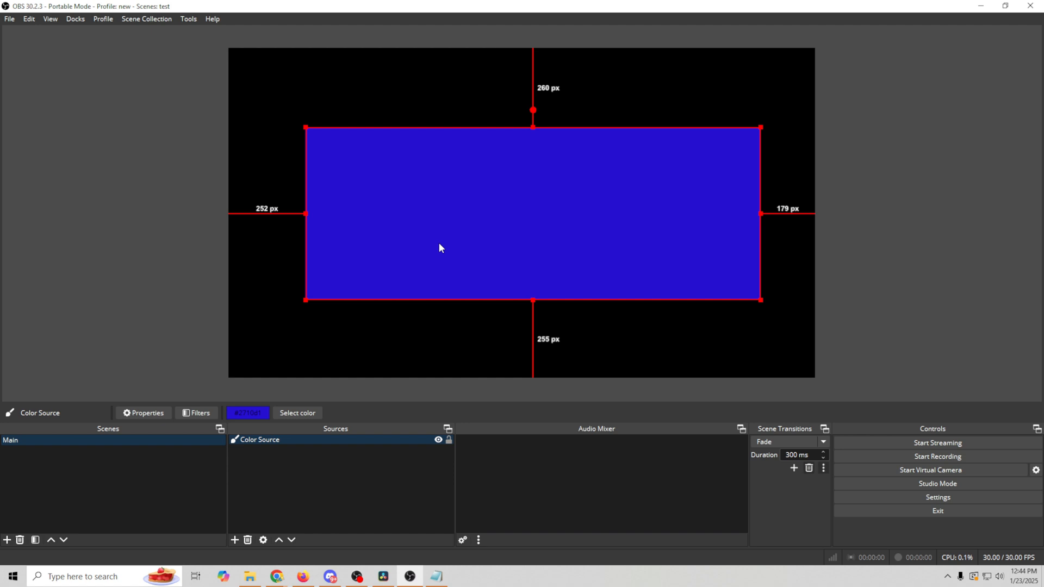
- Reset the transform of the stretched color source
{"action": "right_click", "coordinate": [482, 217]}
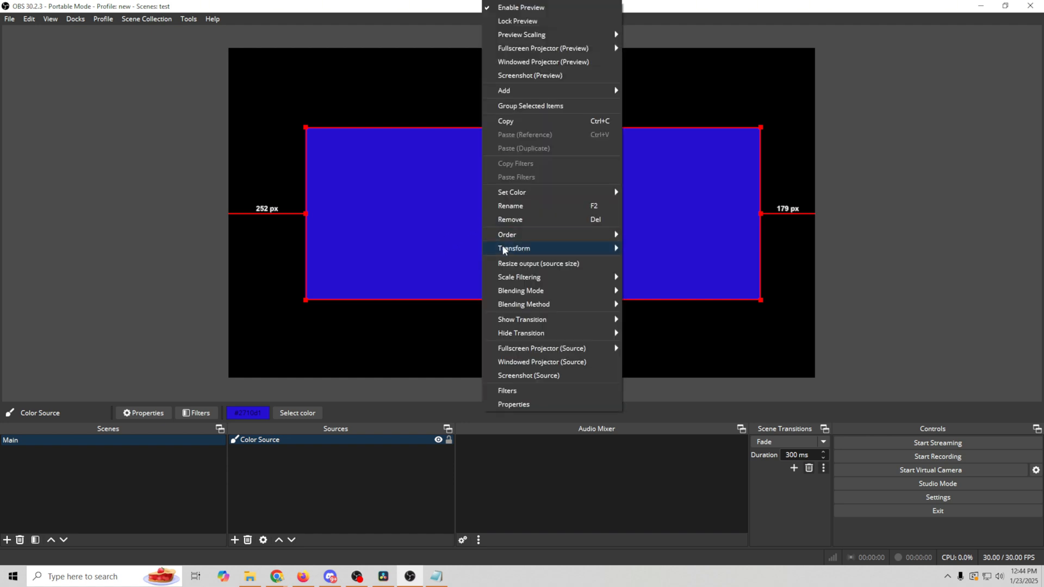
{"action": "mouse_move", "coordinate": [514, 250]}
{"action": "left_click", "coordinate": [677, 288]}
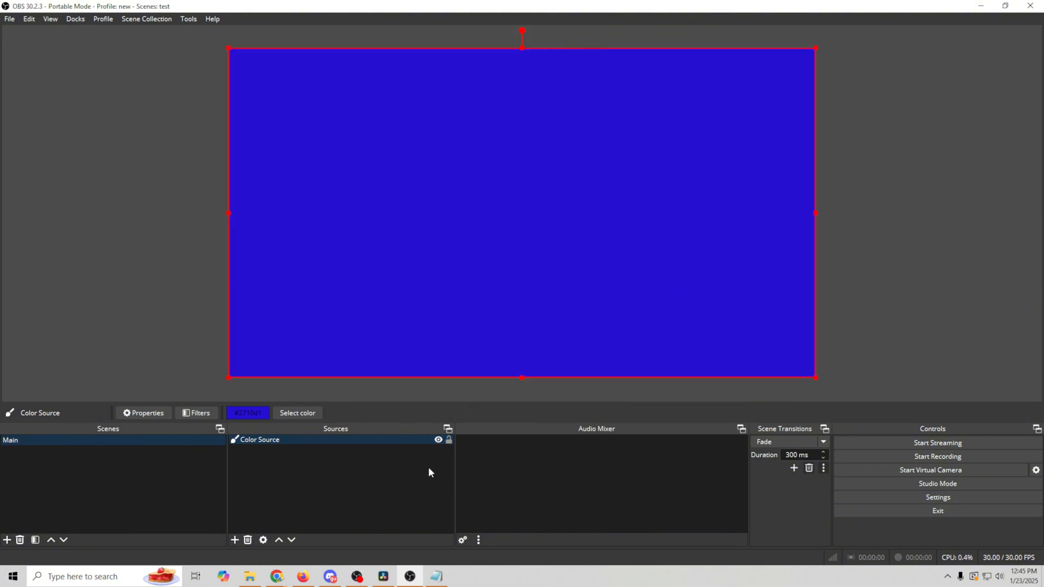
- Toggle the color source's visibility and lock, leaving it hidden and unlocked
{"action": "left_click", "coordinate": [438, 440]}
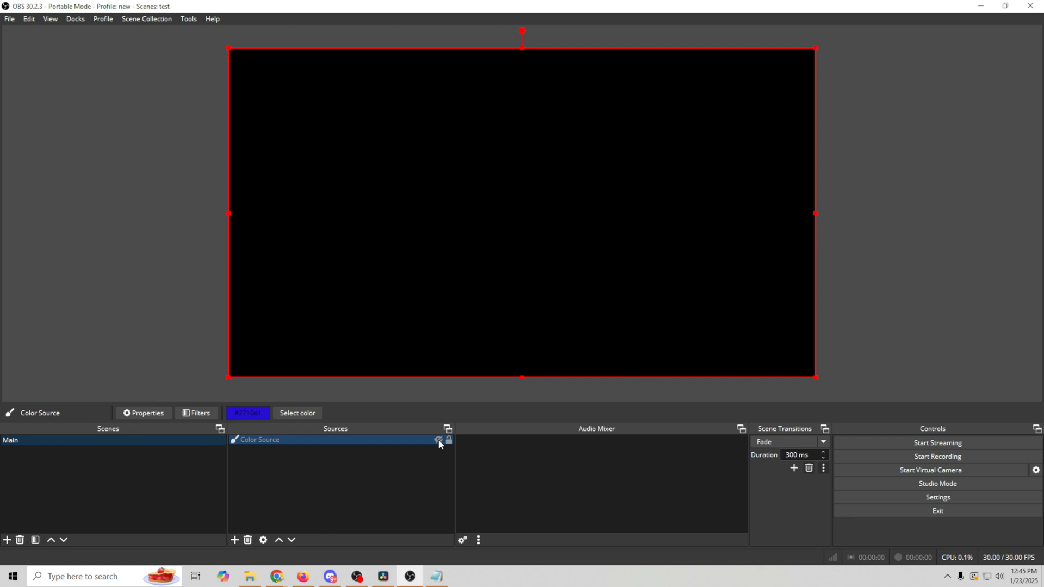
{"action": "left_click", "coordinate": [439, 441]}
{"action": "left_click", "coordinate": [438, 441]}
{"action": "left_click", "coordinate": [439, 441]}
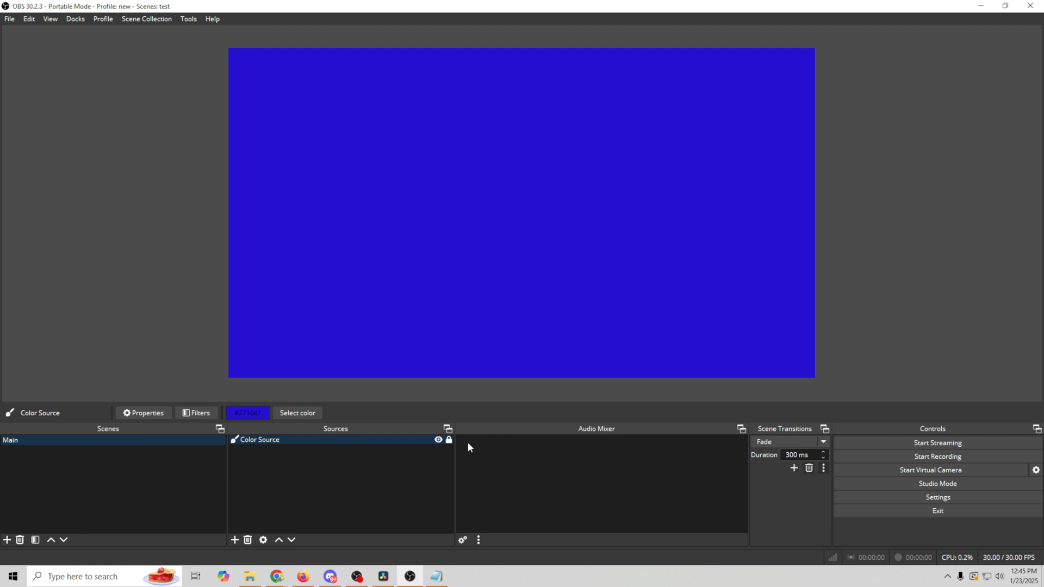
{"action": "left_click", "coordinate": [439, 440]}
- Add a new visible Display Capture source that captures the SANYO LCD 1360x768 display
{"action": "left_click", "coordinate": [235, 539]}
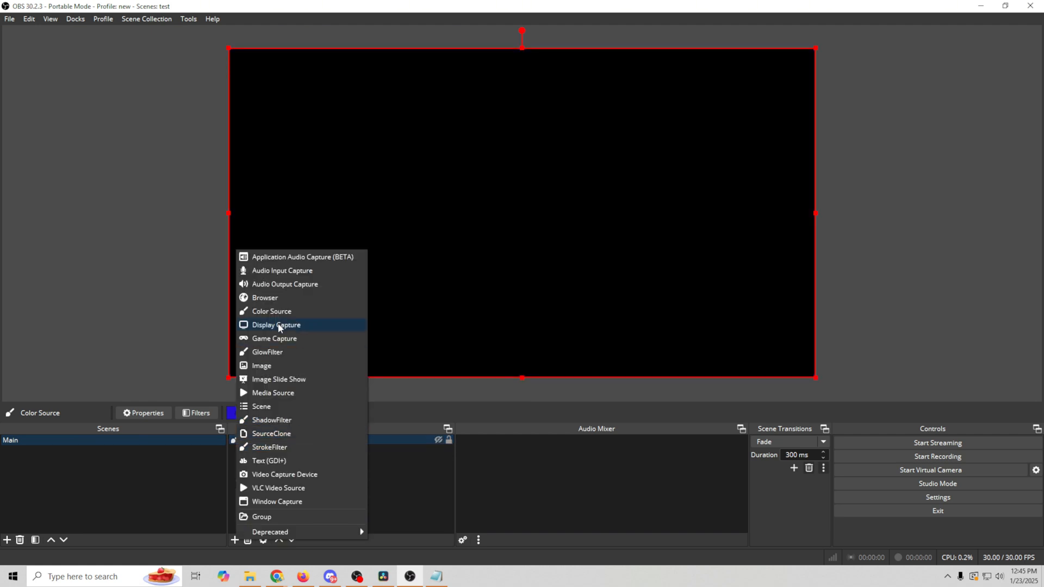
{"action": "left_click", "coordinate": [277, 325]}
{"action": "left_click", "coordinate": [544, 357]}
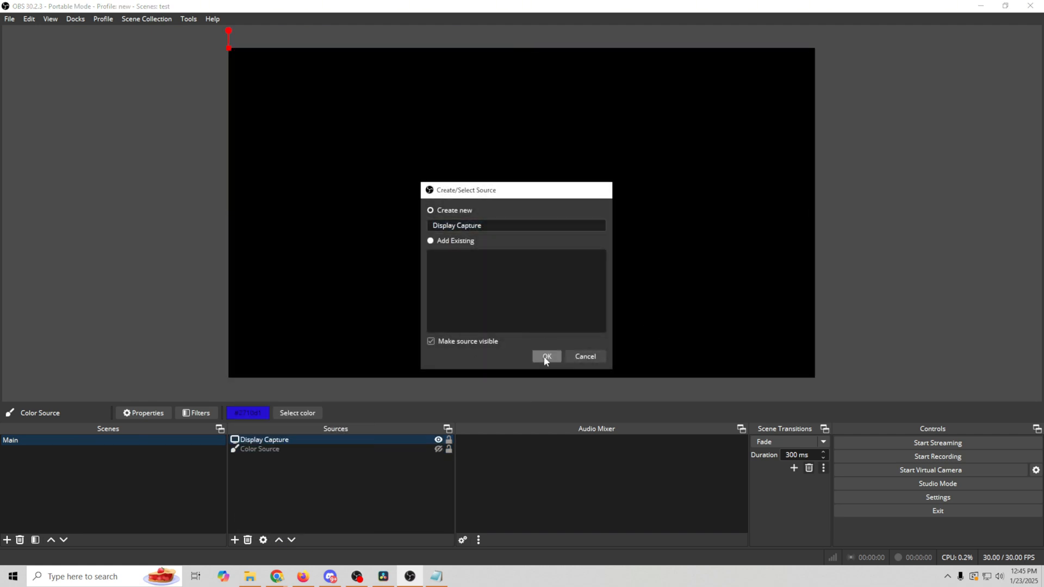
{"action": "left_click", "coordinate": [696, 304]}
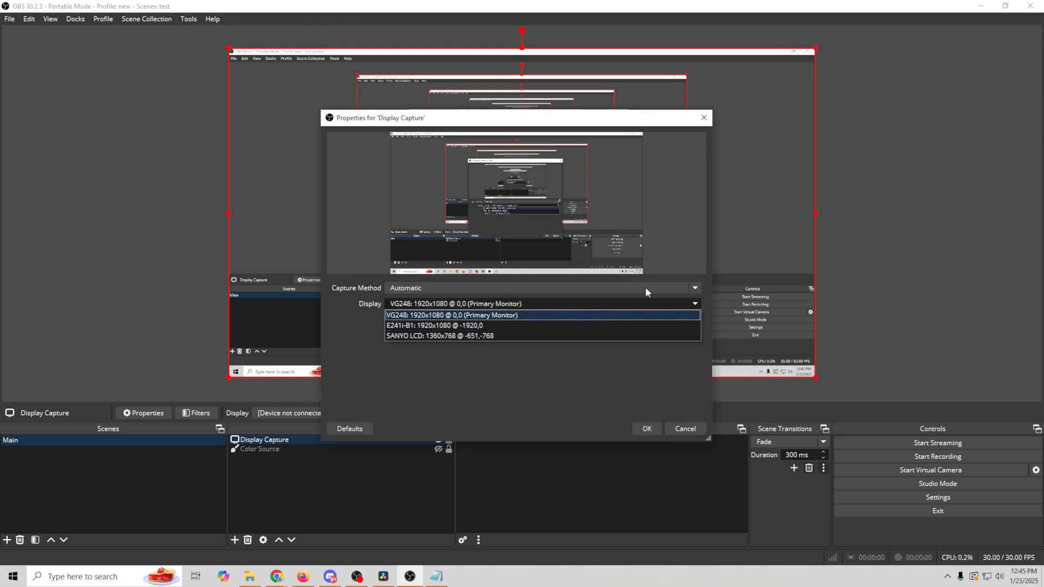
{"action": "left_click", "coordinate": [419, 336]}
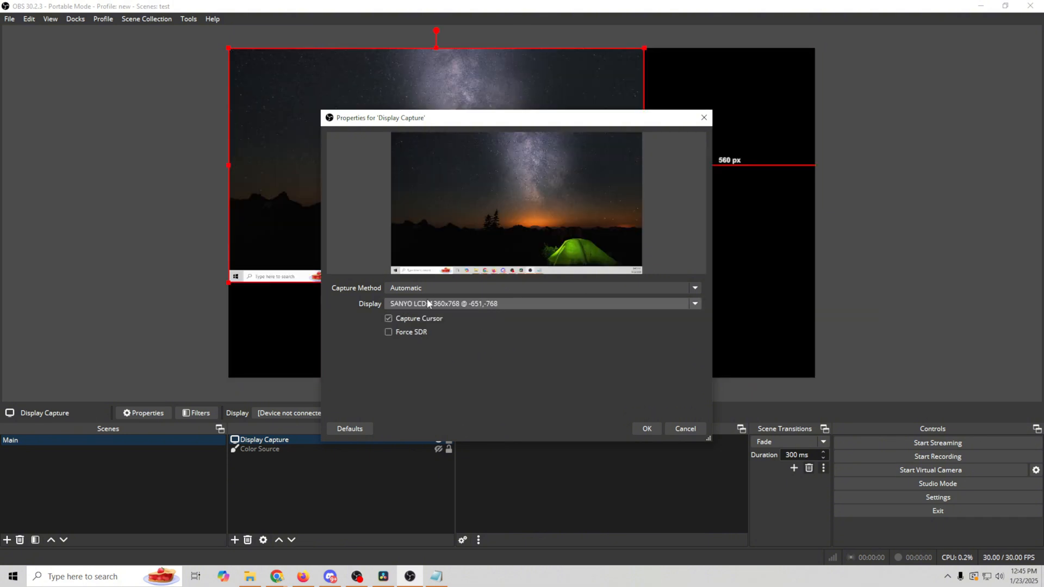
{"action": "left_click", "coordinate": [647, 429]}
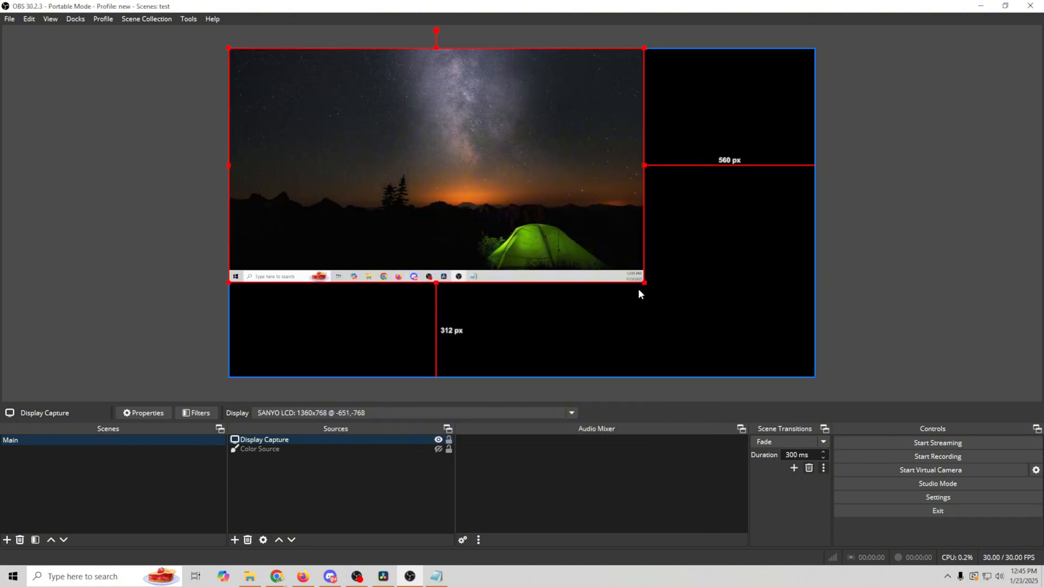
- Resize the display capture proportionally, and crop and stretch its right side to about 949 px from the canvas's right edge
{"action": "left_click_drag", "start_coordinate": [642, 283], "coordinate": [794, 377]}
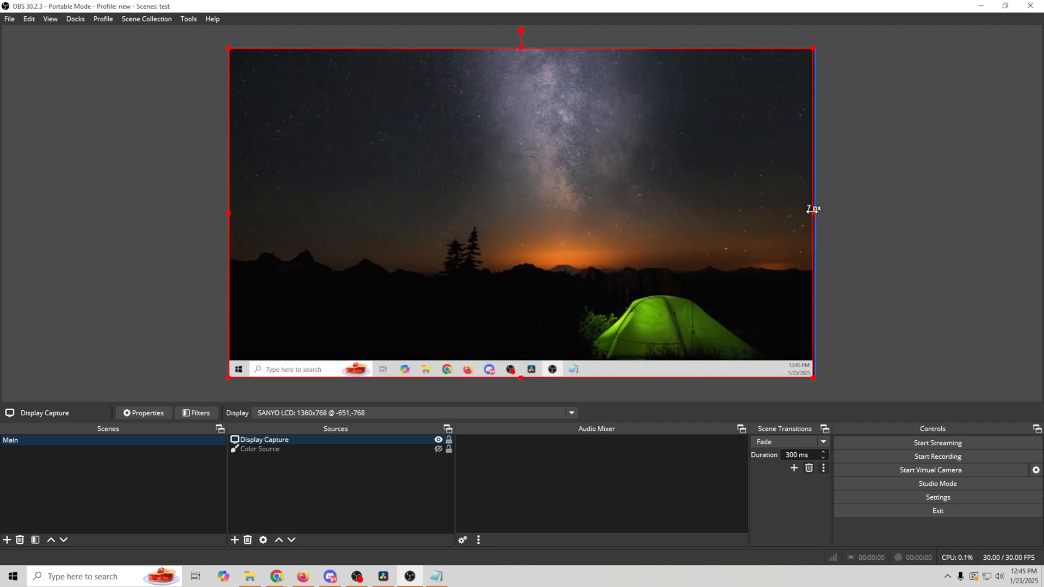
{"action": "left_click_drag", "start_coordinate": [814, 211], "coordinate": [656, 231]}
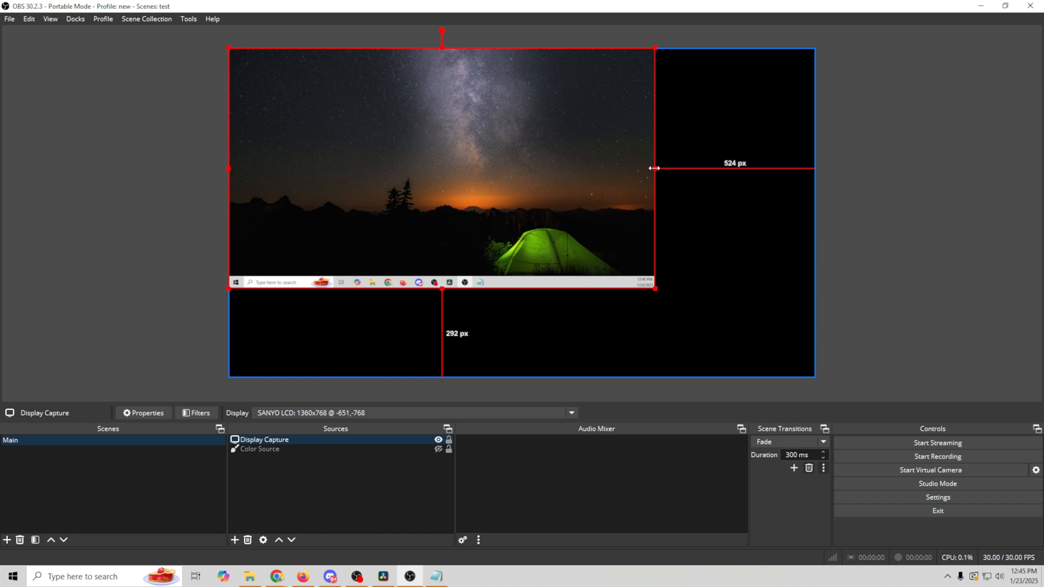
{"action": "left_click_drag", "start_coordinate": [654, 168], "coordinate": [490, 196]}
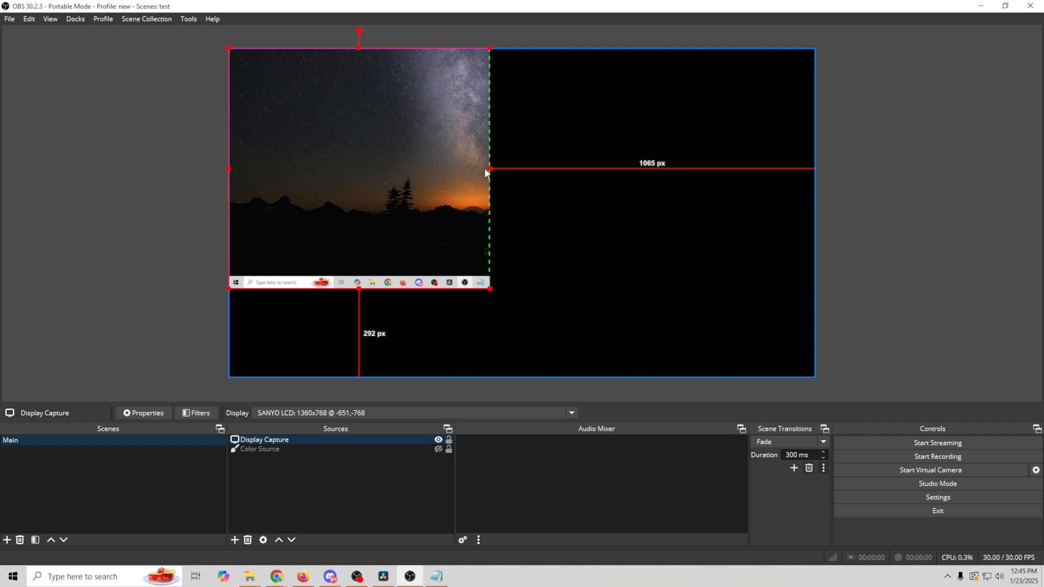
{"action": "left_click_drag", "start_coordinate": [489, 168], "coordinate": [525, 191]}
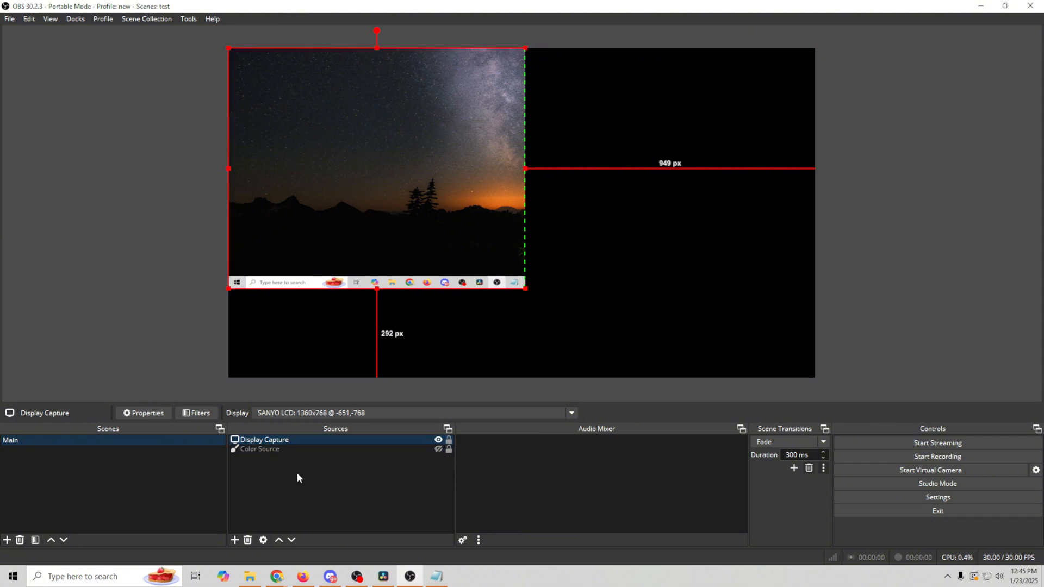
- Remove the Display Capture source from the Main scene
{"action": "left_click", "coordinate": [312, 439]}
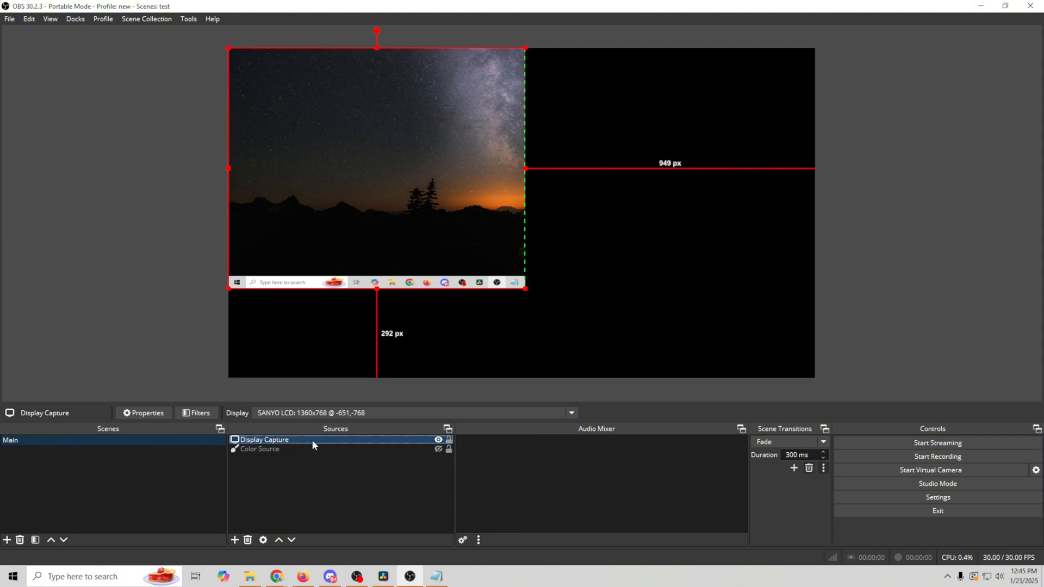
{"action": "right_click", "coordinate": [312, 441]}
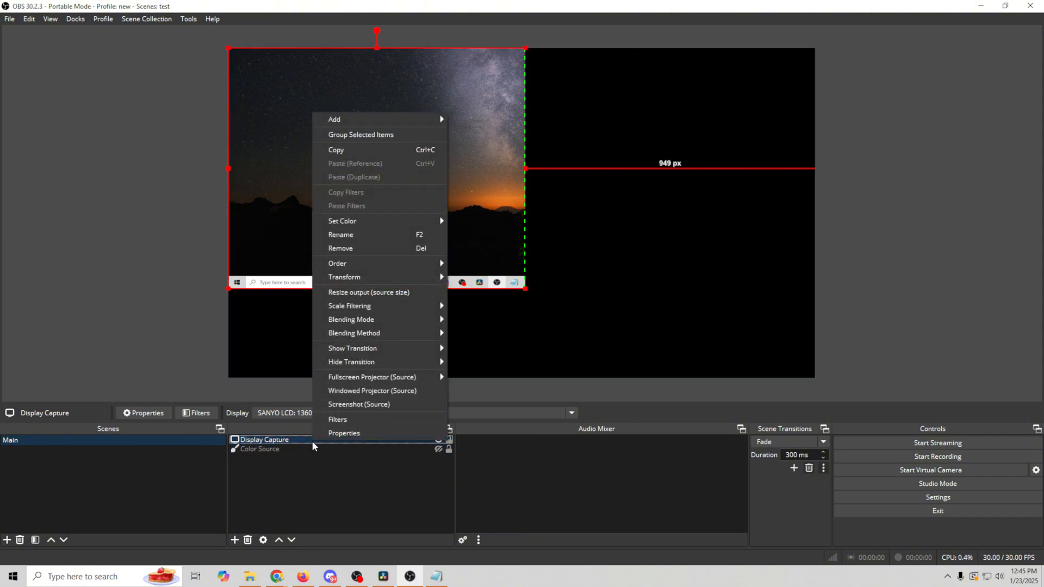
{"action": "left_click", "coordinate": [361, 246]}
{"action": "left_click", "coordinate": [553, 297]}
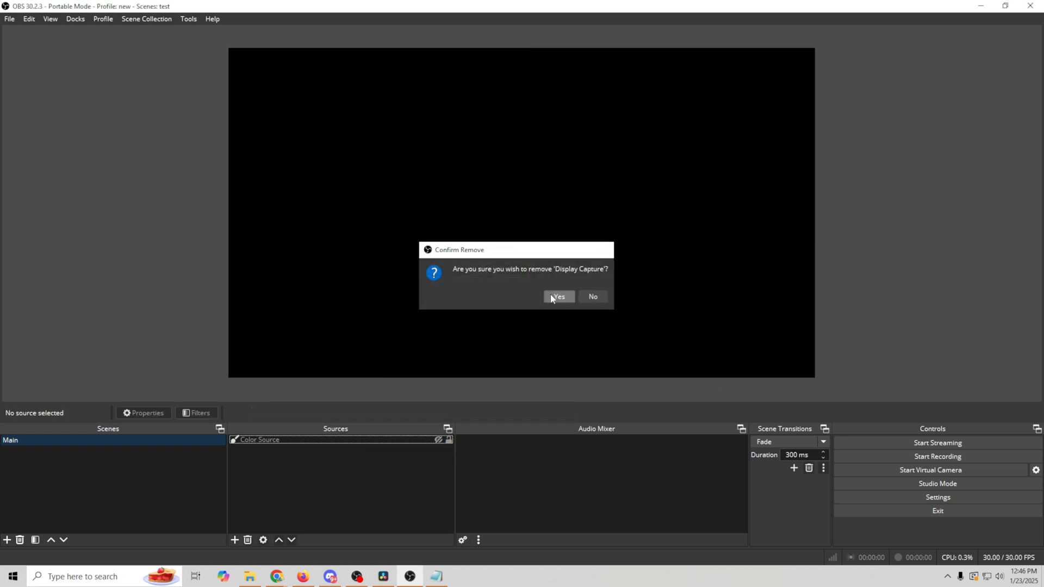
- Add a new Game Capture source to the Main scene, keeping the suggested source name
{"action": "left_click", "coordinate": [235, 539]}
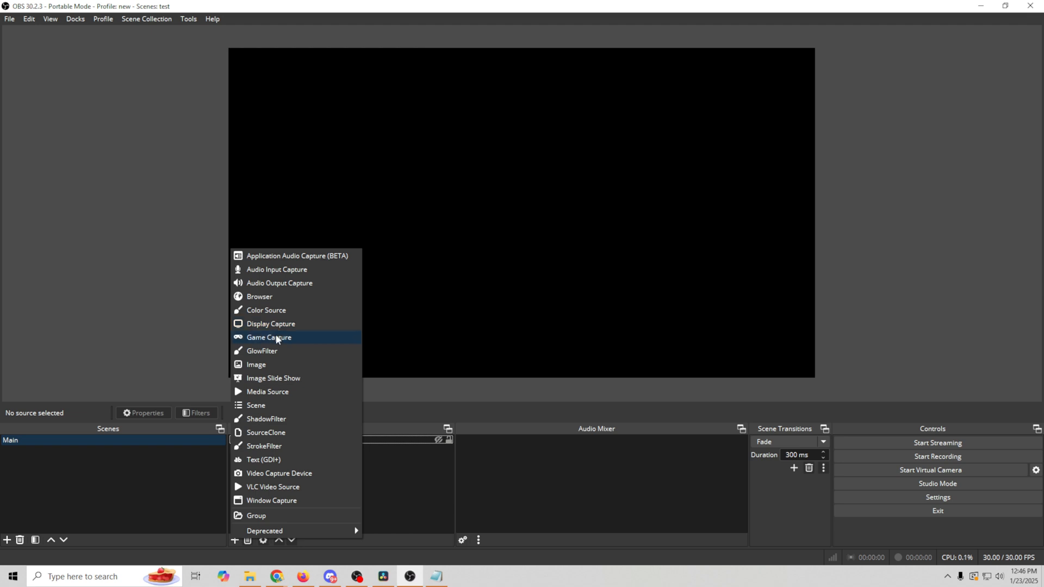
{"action": "left_click", "coordinate": [276, 336]}
{"action": "left_click", "coordinate": [546, 356]}
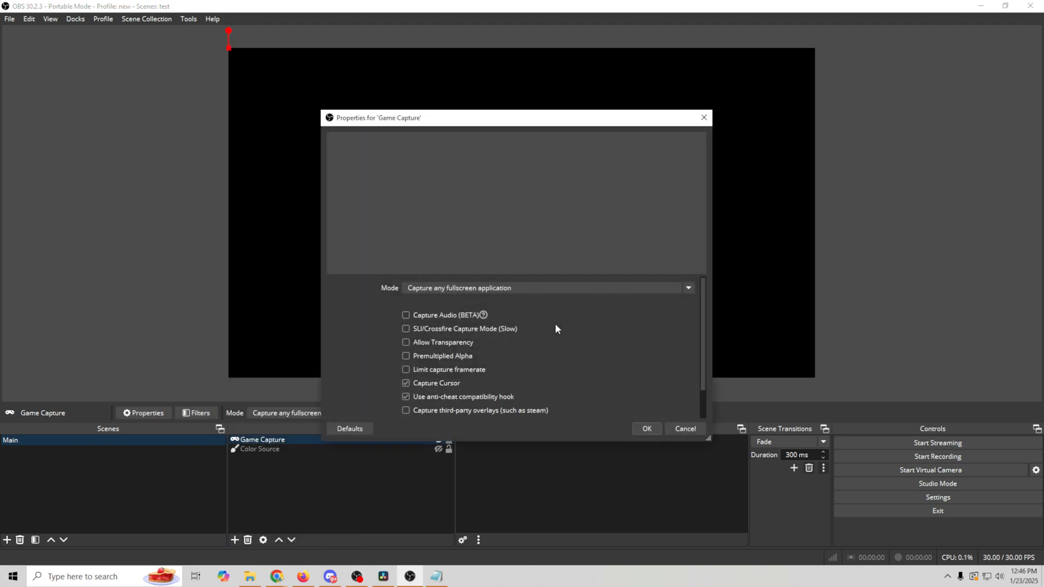
- Set the game capture mode to Capture specific window and view the available windows without choosing one
{"action": "left_click", "coordinate": [688, 289]}
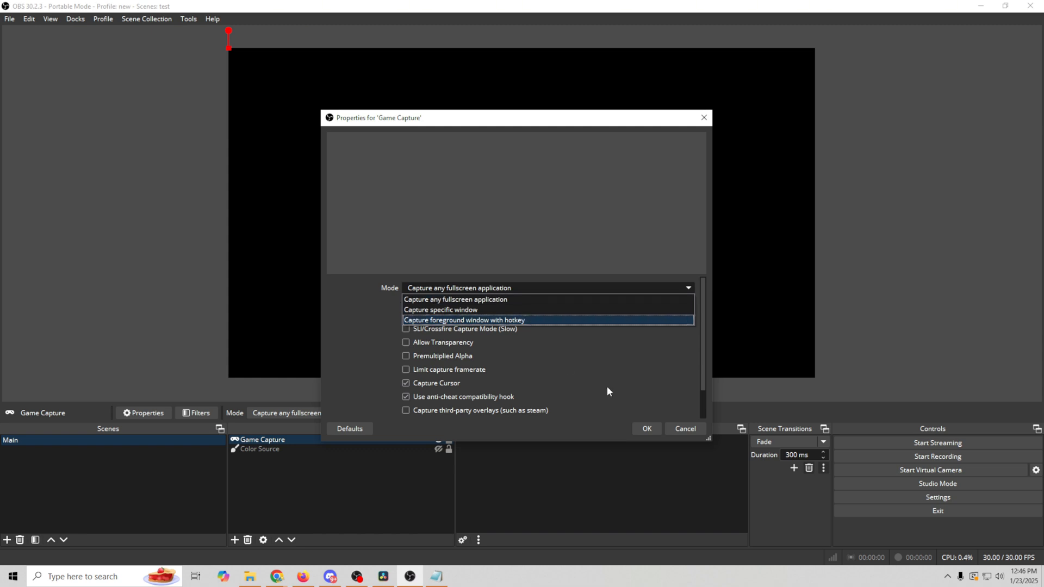
{"action": "left_click", "coordinate": [614, 364]}
{"action": "left_click", "coordinate": [671, 288]}
{"action": "left_click", "coordinate": [541, 310]}
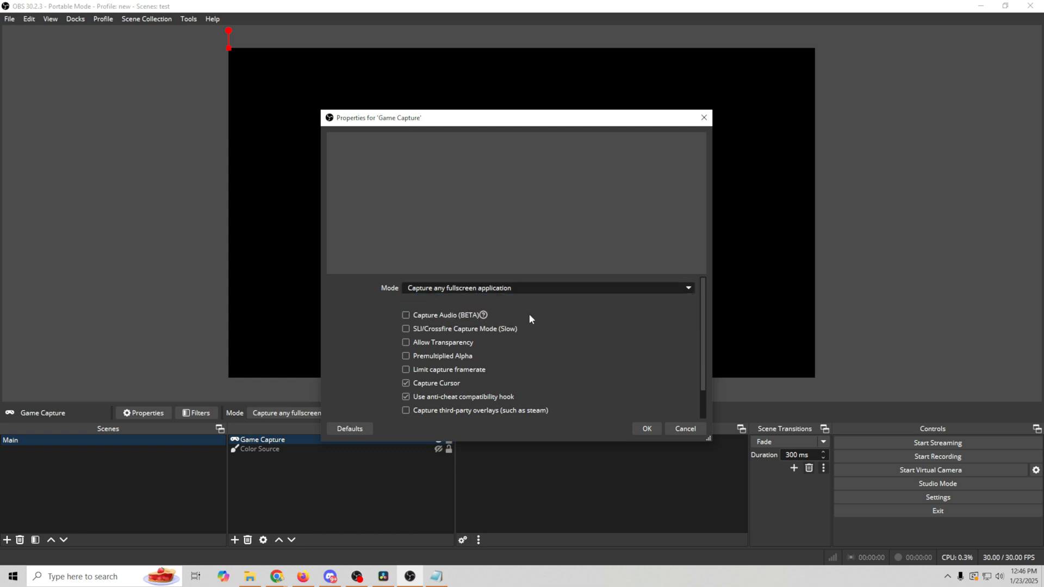
{"action": "left_click", "coordinate": [613, 303]}
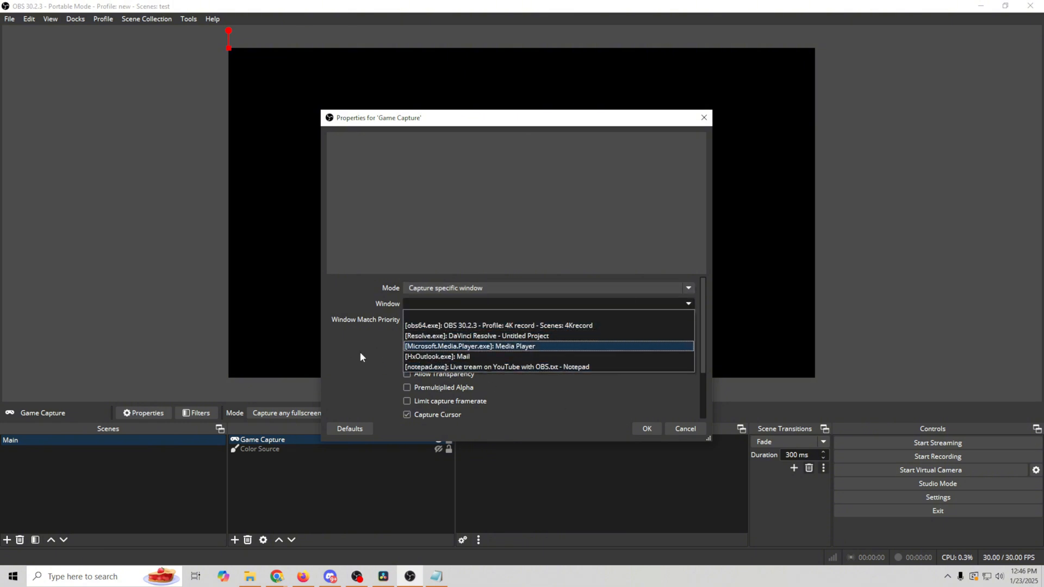
{"action": "left_click", "coordinate": [357, 310]}
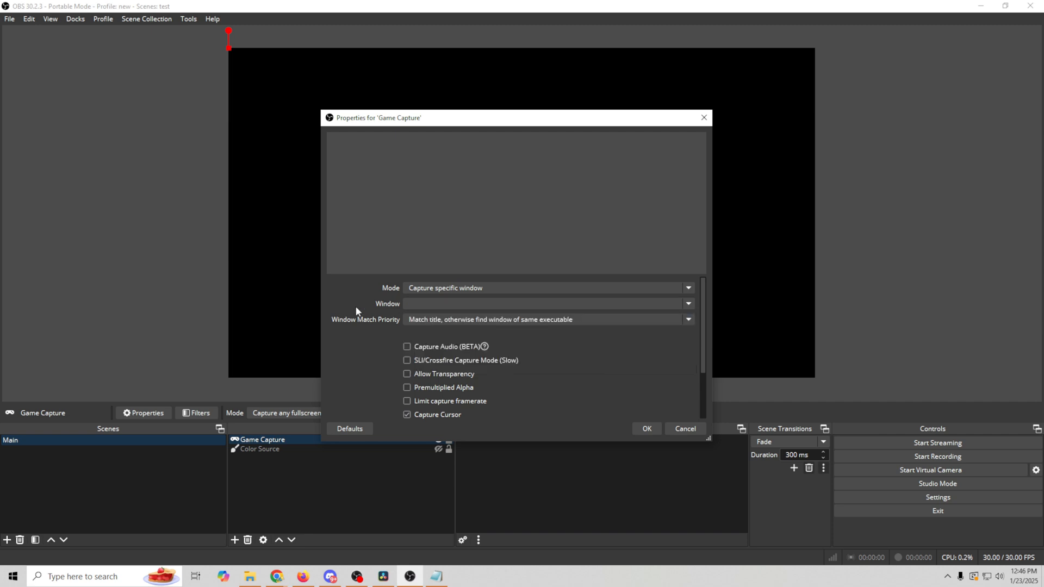
- Cancel the game capture property changes and remove the Game Capture source from the Main scene
{"action": "left_click", "coordinate": [679, 429]}
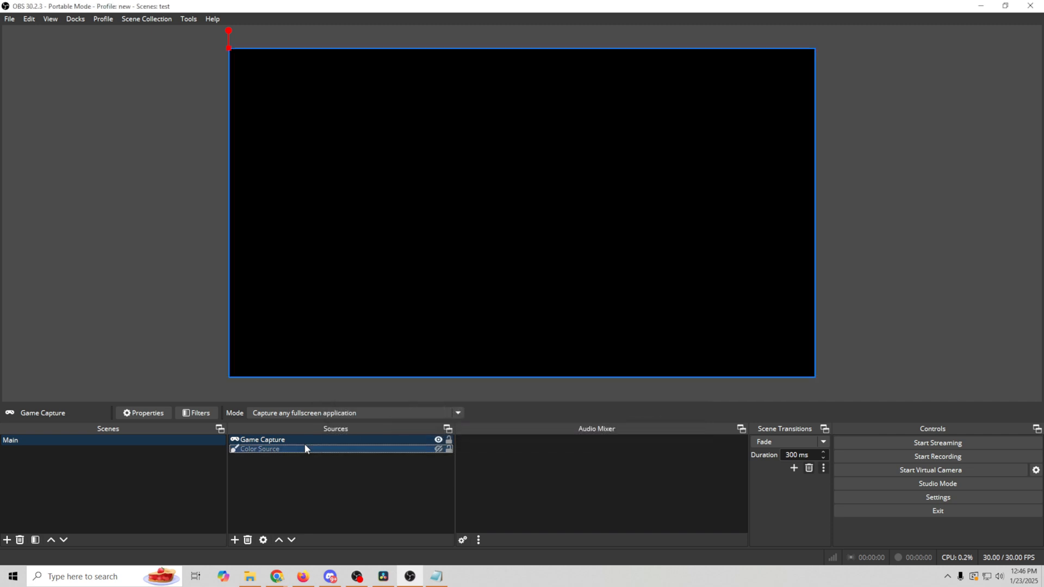
{"action": "right_click", "coordinate": [308, 439]}
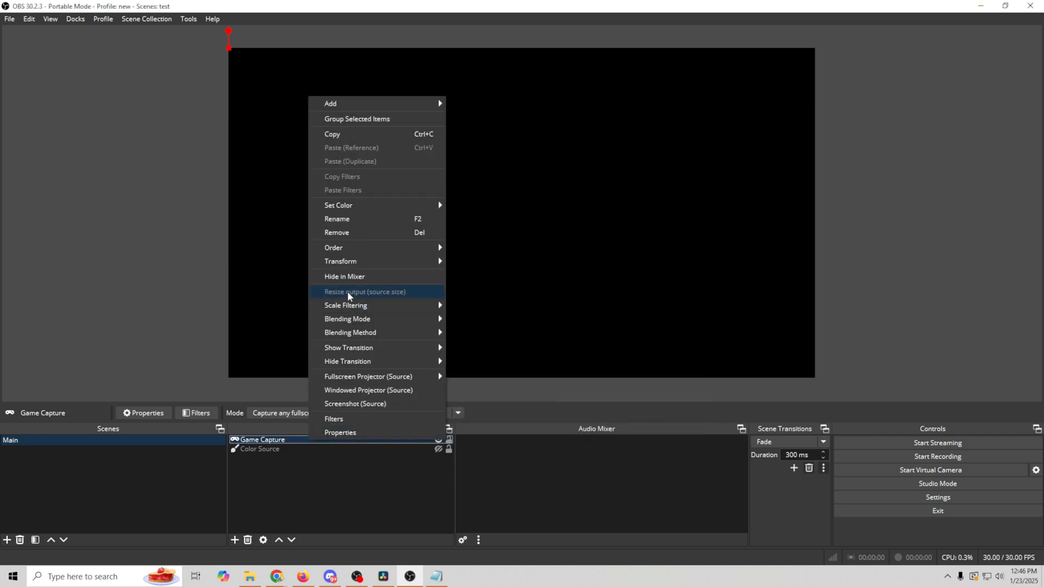
- Add a new Image source named Promo to the Main scene
{"action": "left_click", "coordinate": [235, 540]}
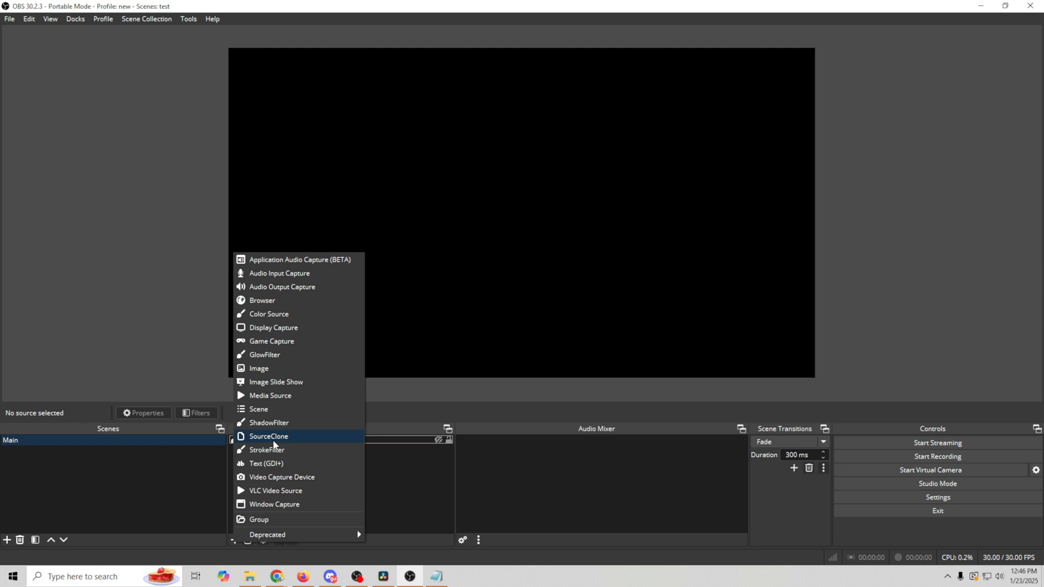
{"action": "left_click", "coordinate": [264, 369]}
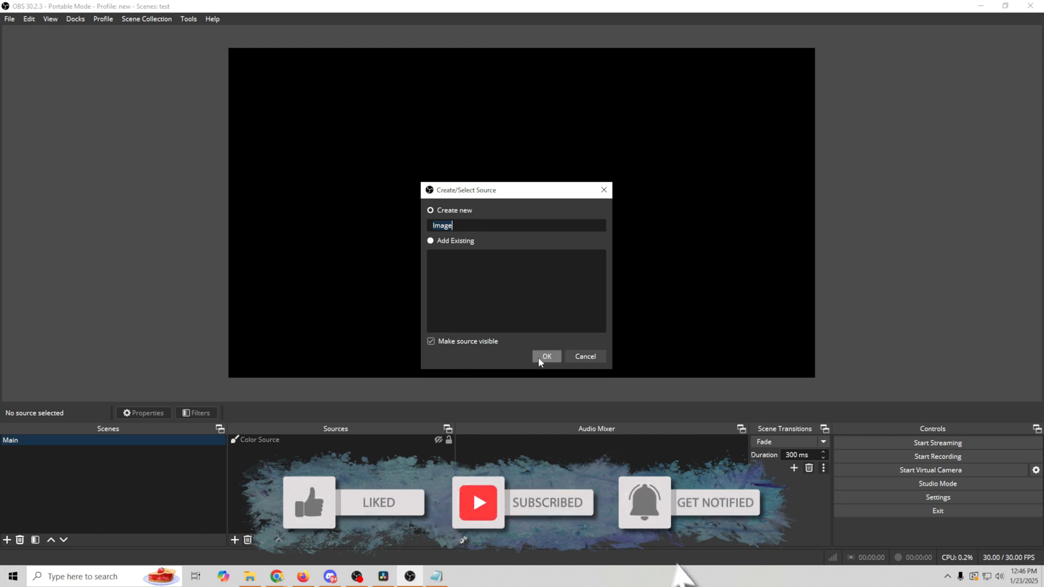
{"action": "type", "text": "Promo"}
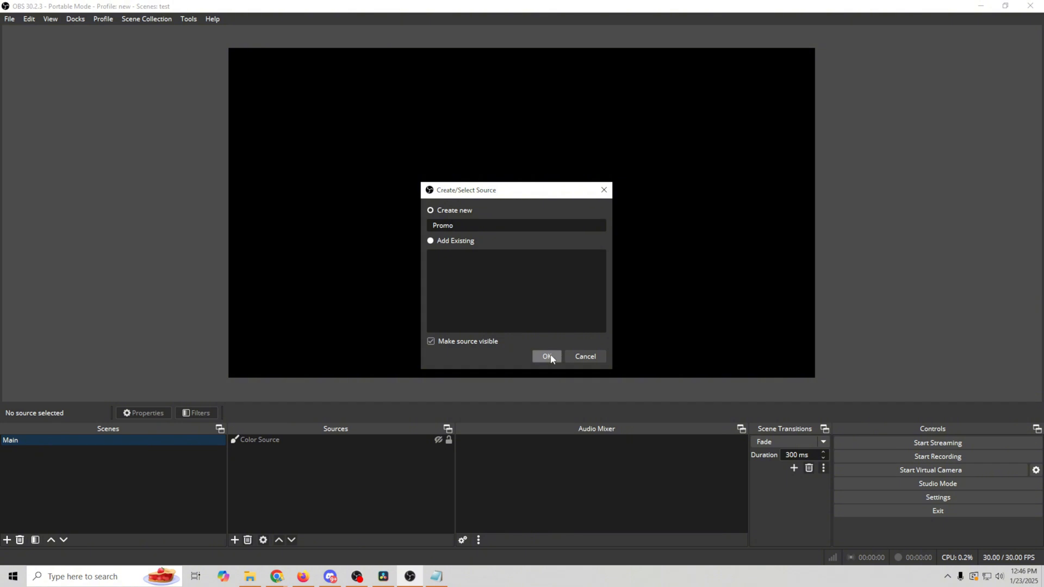
{"action": "left_click", "coordinate": [547, 356]}
- Load promo.png from the Downloads folder as the Promo source's image file and accept its properties
{"action": "left_click", "coordinate": [672, 290]}
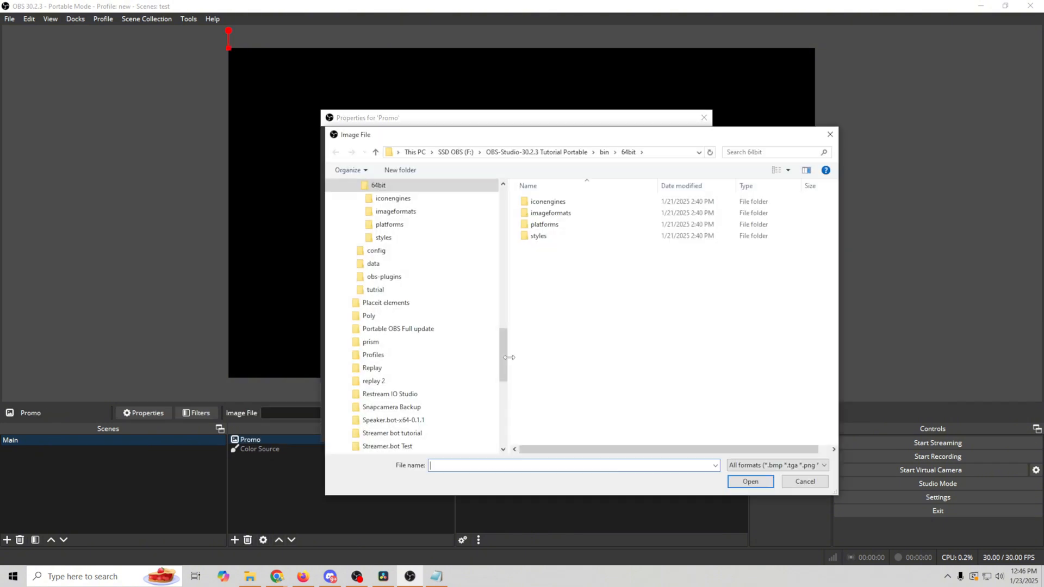
{"action": "left_click_drag", "start_coordinate": [502, 370], "coordinate": [491, 238]}
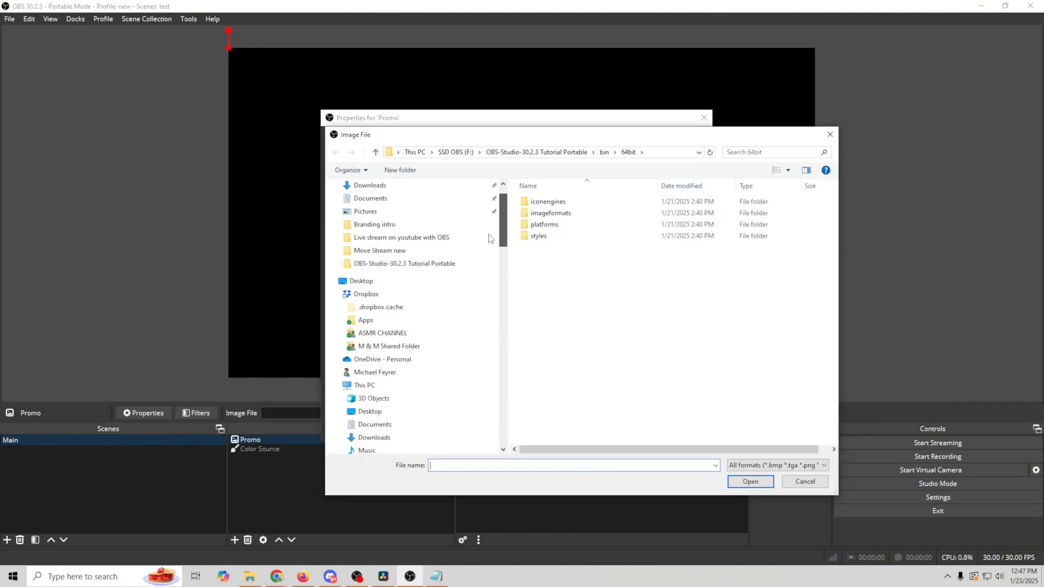
{"action": "left_click", "coordinate": [381, 185]}
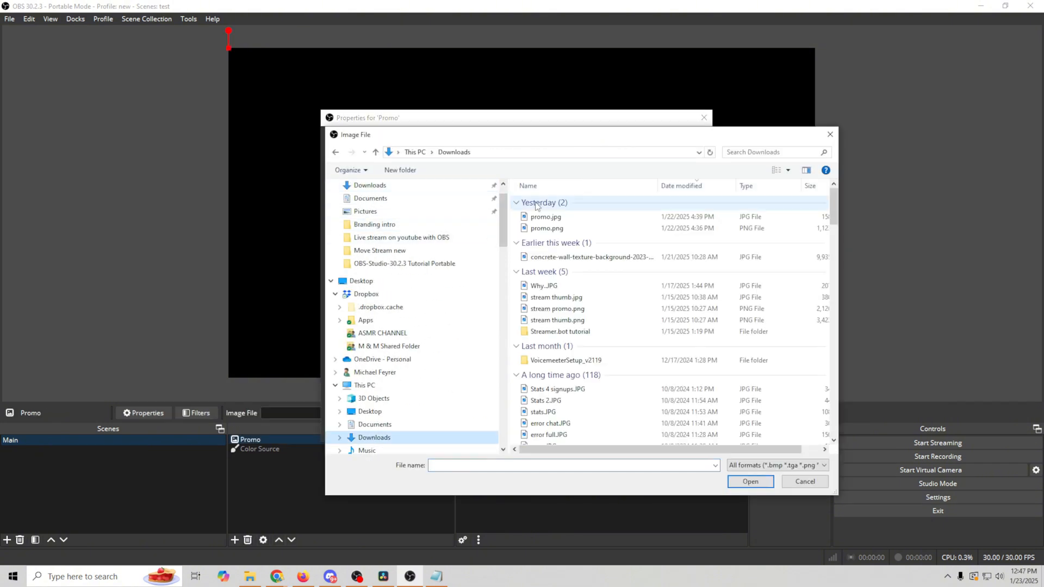
{"action": "left_click", "coordinate": [549, 229]}
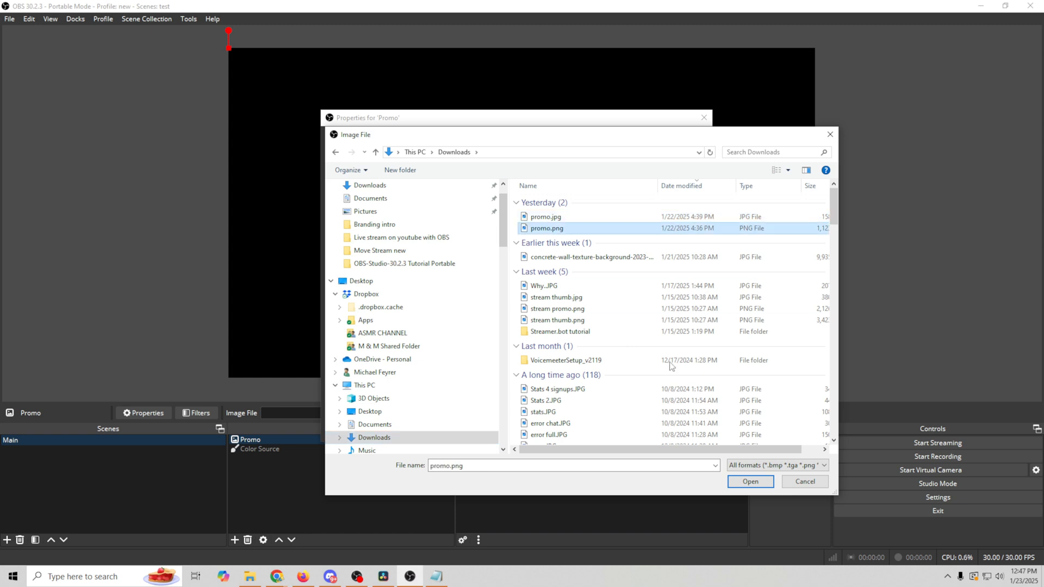
{"action": "left_click", "coordinate": [742, 482]}
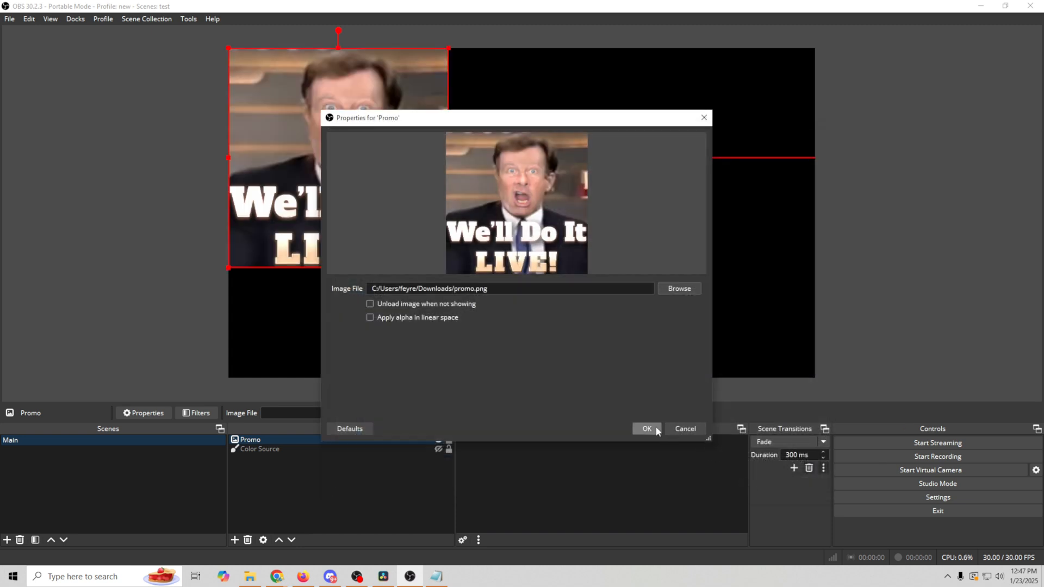
{"action": "left_click", "coordinate": [647, 429]}
- Move the Promo image away from the canvas corner and stretch it sideways, about 267 px from the left canvas edge and 735 px from the right
{"action": "left_click_drag", "start_coordinate": [359, 199], "coordinate": [628, 260]}
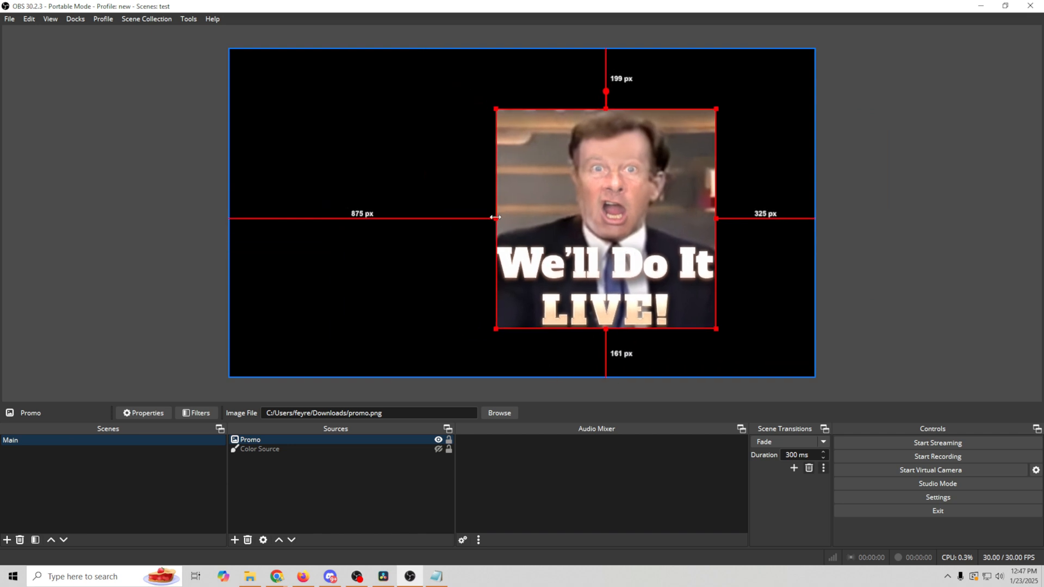
{"action": "left_click_drag", "start_coordinate": [497, 219], "coordinate": [310, 240]}
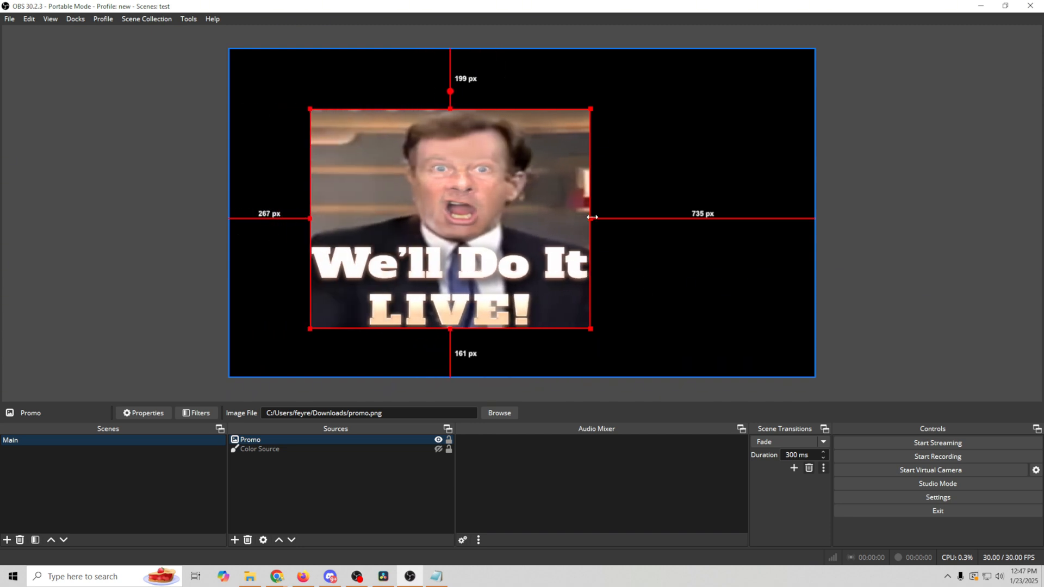
{"action": "left_click_drag", "start_coordinate": [592, 217], "coordinate": [623, 219]}
- Remove the Promo image source from the Main scene
{"action": "right_click", "coordinate": [330, 438]}
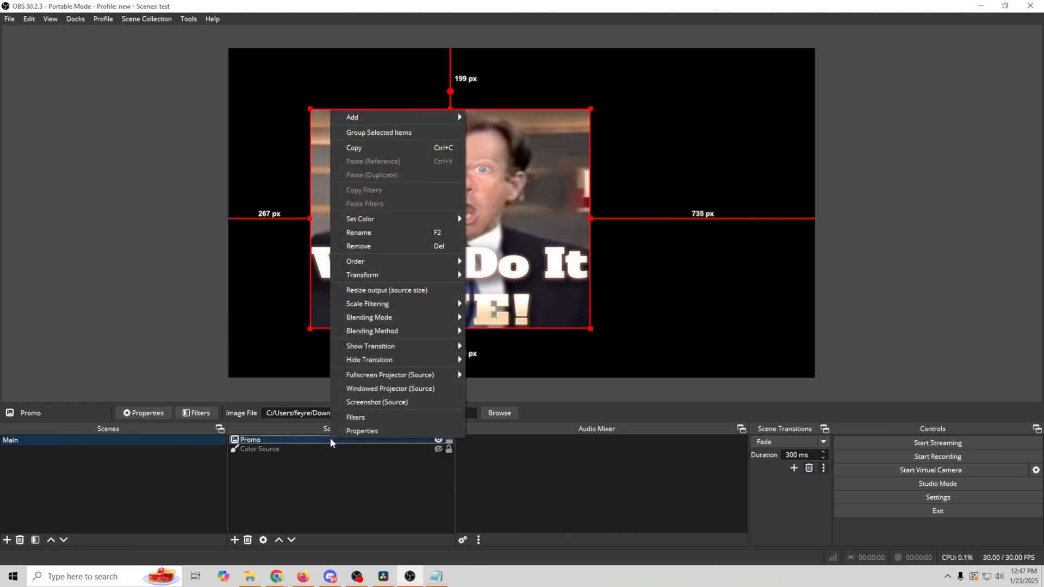
{"action": "left_click", "coordinate": [401, 245]}
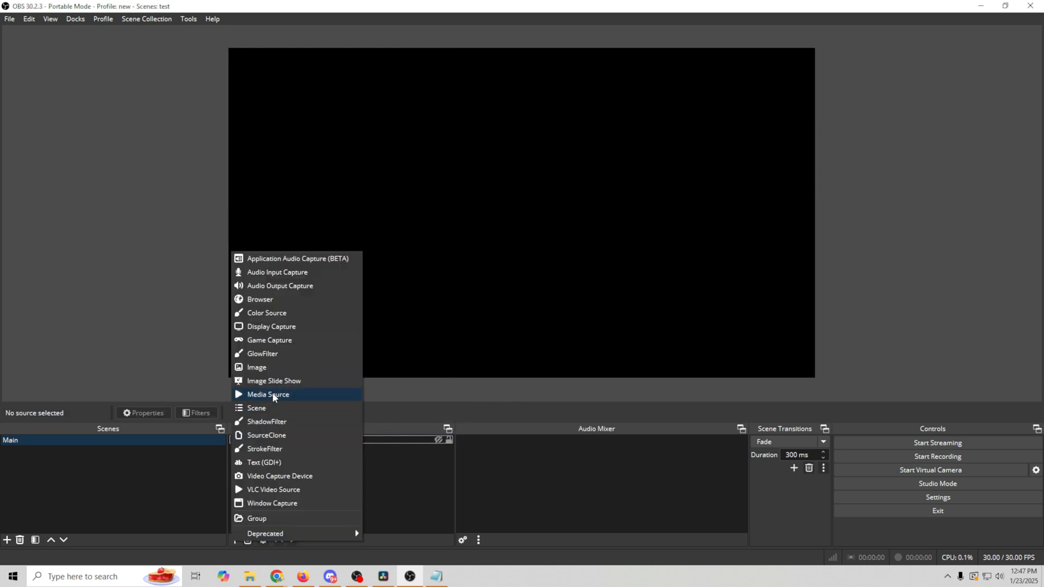
- Add a Media Source with the suggested name, using The Witcher 3 Wild Hunt - Official Gameplay (edit).mp4 from F:/WGOE as its local file
{"action": "left_click", "coordinate": [272, 394]}
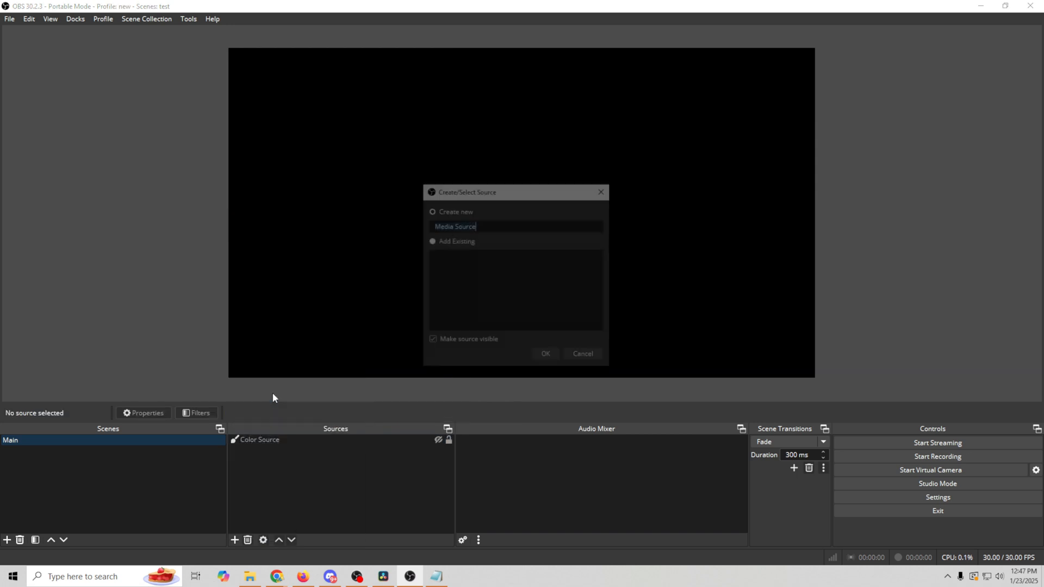
{"action": "left_click", "coordinate": [547, 356]}
{"action": "left_click", "coordinate": [672, 301]}
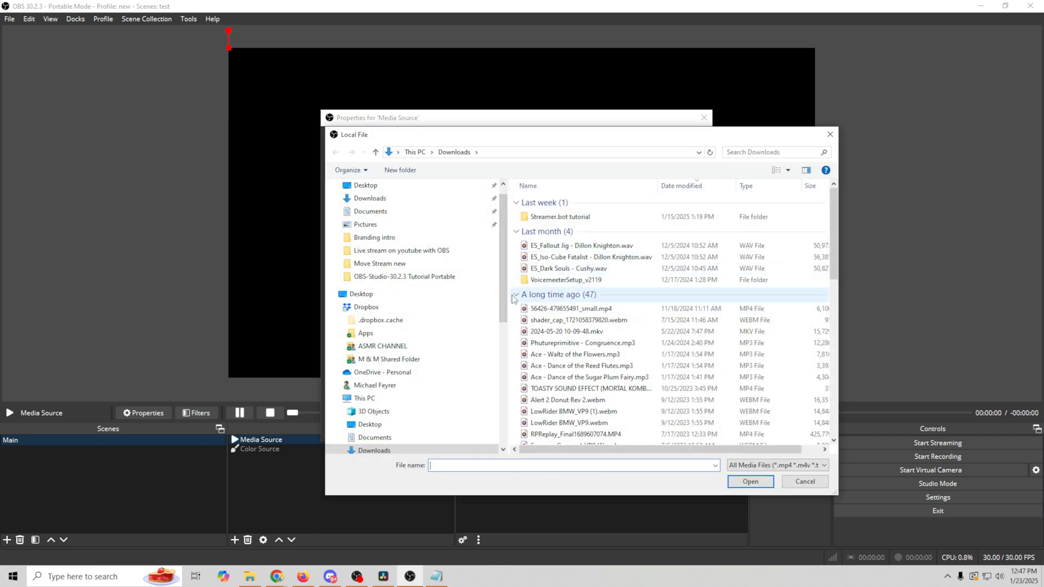
{"action": "key", "text": "Escape"}
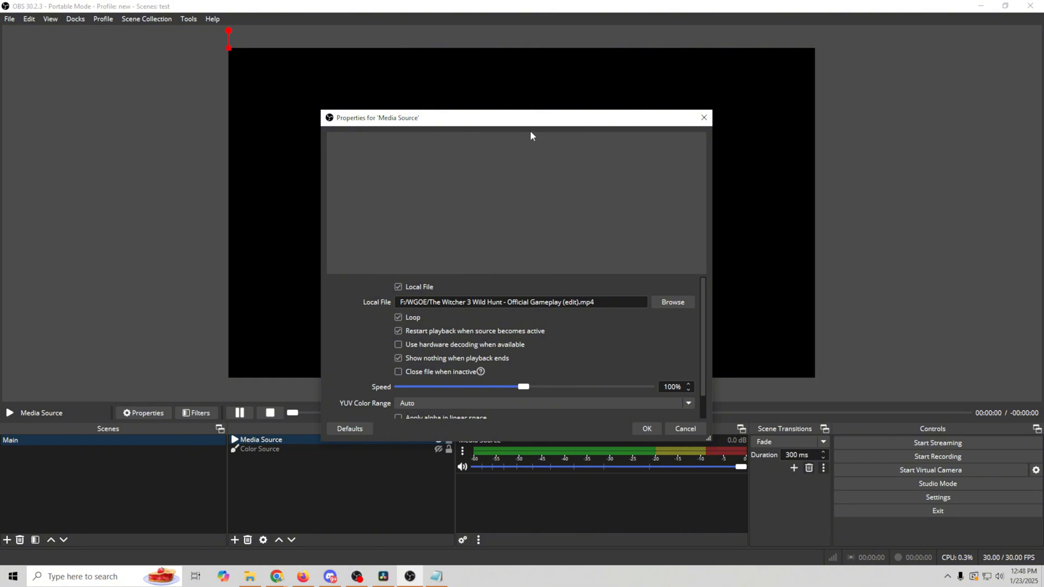
- Review the media source's playback, speed and YUV color range options, and accept its properties
{"action": "left_click_drag", "start_coordinate": [531, 123], "coordinate": [565, 79]}
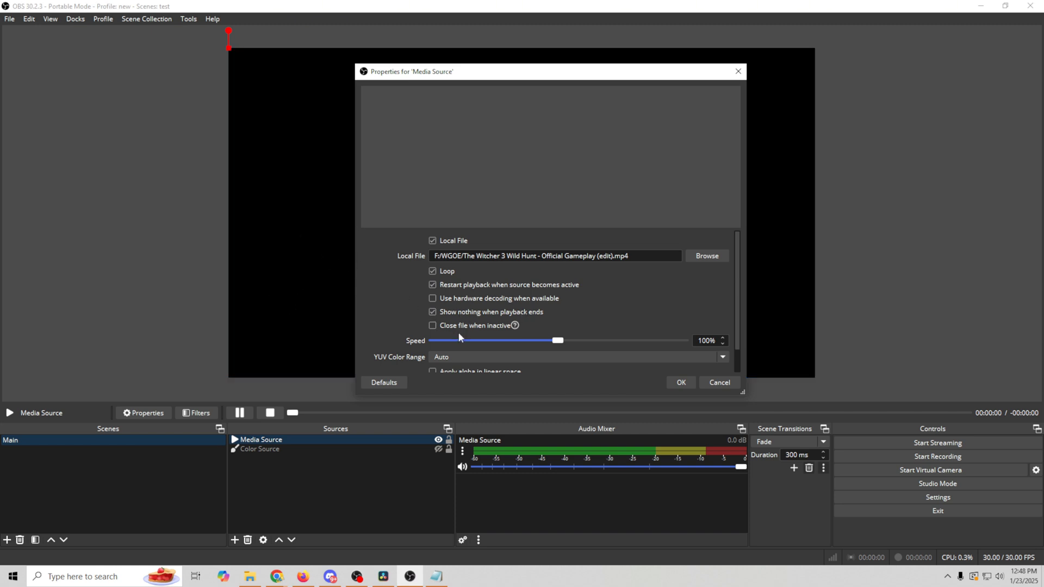
{"action": "mouse_move", "coordinate": [462, 328]}
{"action": "scroll", "coordinate": [733, 304], "scroll_direction": "down", "scroll_amount": 2}
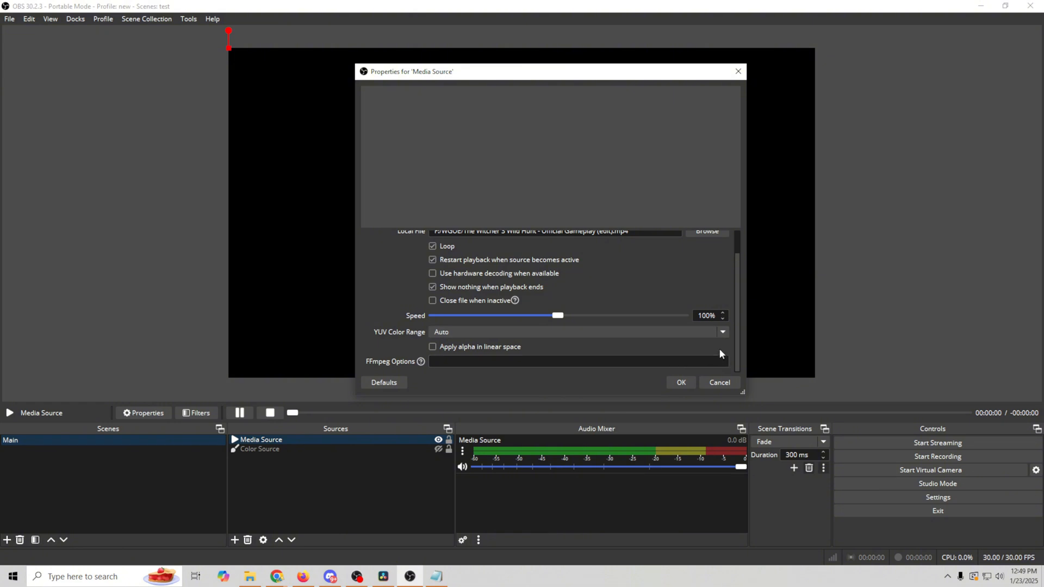
{"action": "left_click", "coordinate": [683, 383]}
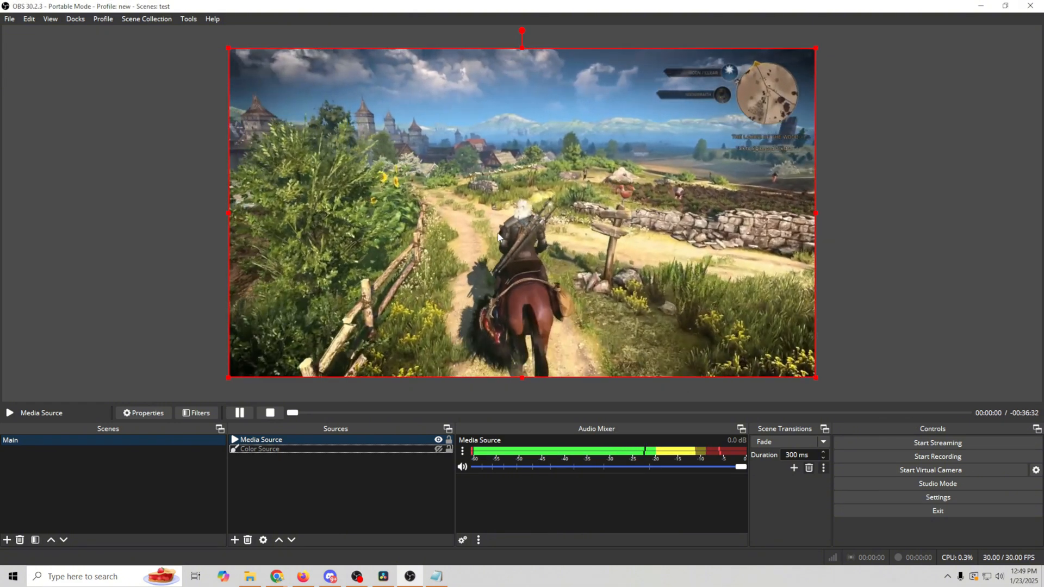
- Scale the media source down proportionally and place it in the canvas's upper-left corner, about 784 px from the right edge and 441 px from the bottom
{"action": "left_click_drag", "start_coordinate": [540, 228], "coordinate": [521, 239]}
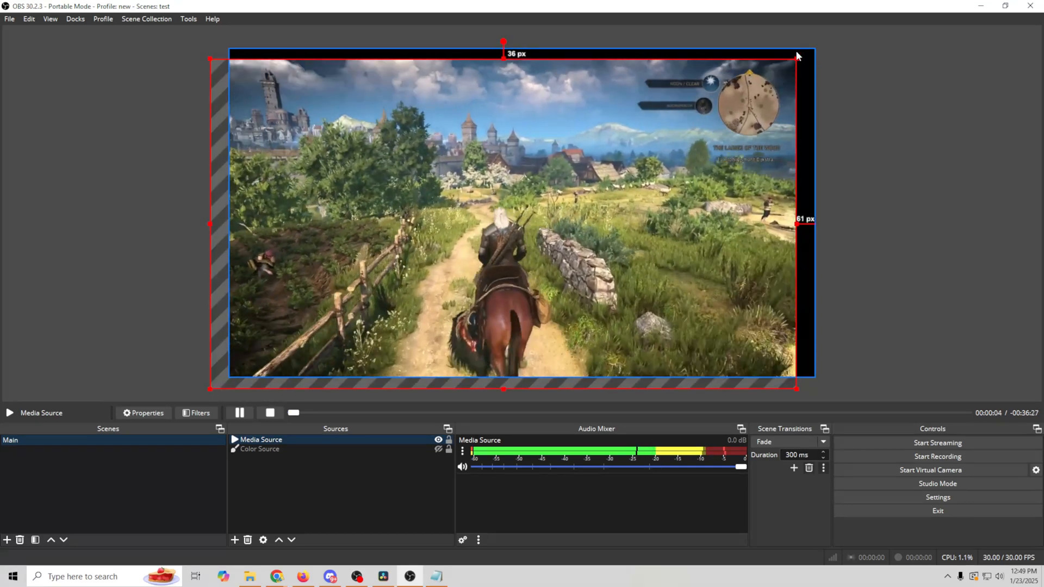
{"action": "left_click_drag", "start_coordinate": [797, 58], "coordinate": [522, 193]}
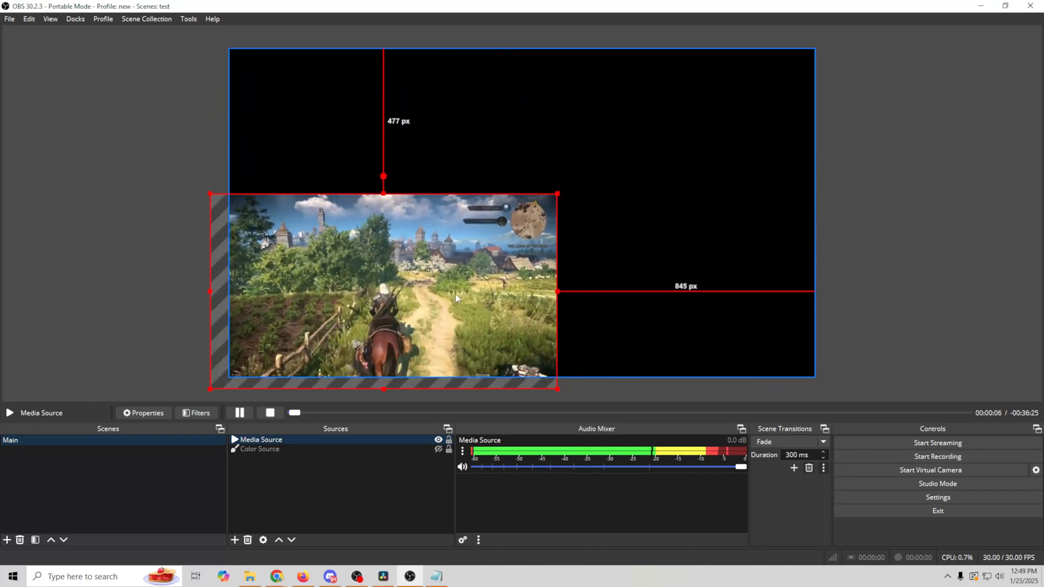
{"action": "left_click_drag", "start_coordinate": [455, 293], "coordinate": [472, 144]}
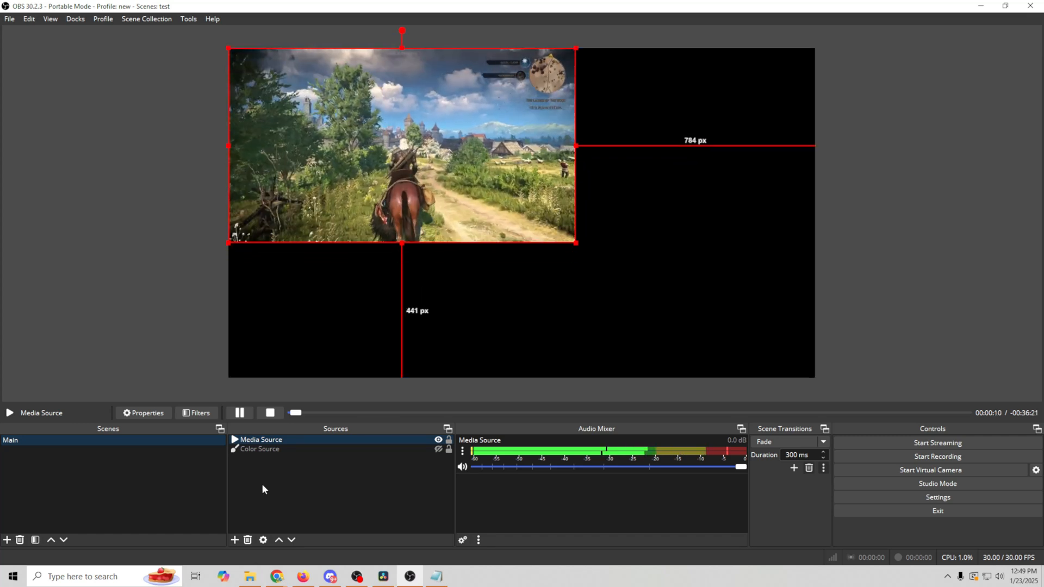
- Try the media source's playback controls by pausing, resuming, stopping and restarting the video
{"action": "left_click", "coordinate": [272, 448]}
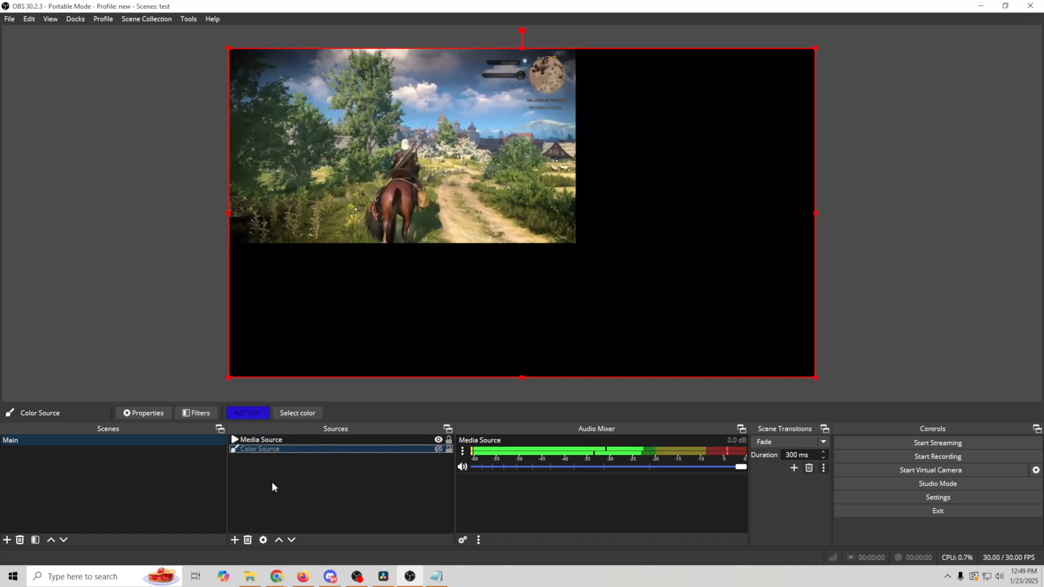
{"action": "left_click", "coordinate": [298, 439]}
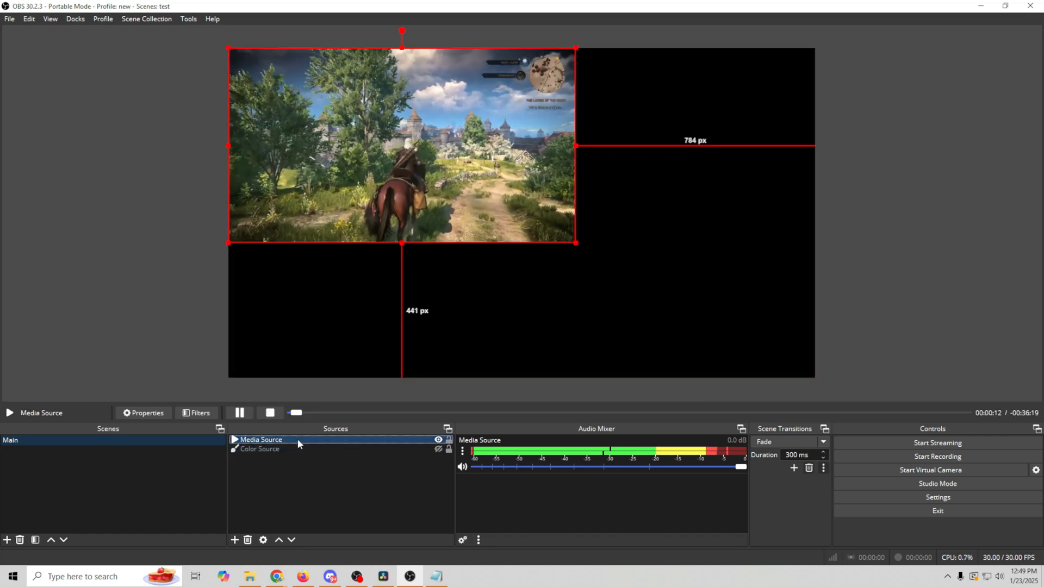
{"action": "left_click", "coordinate": [242, 413]}
{"action": "left_click", "coordinate": [240, 415]}
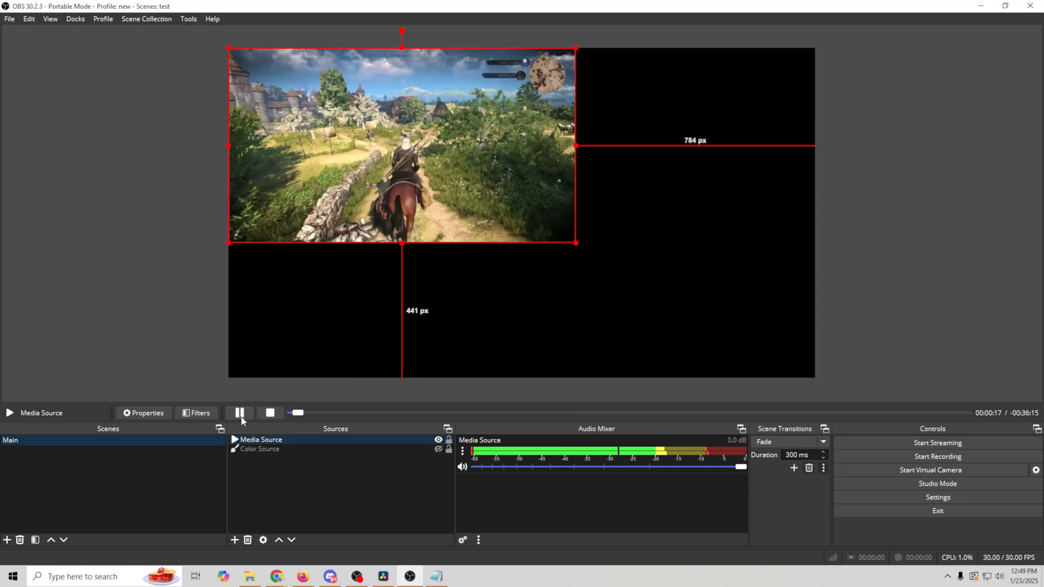
{"action": "left_click", "coordinate": [267, 413]}
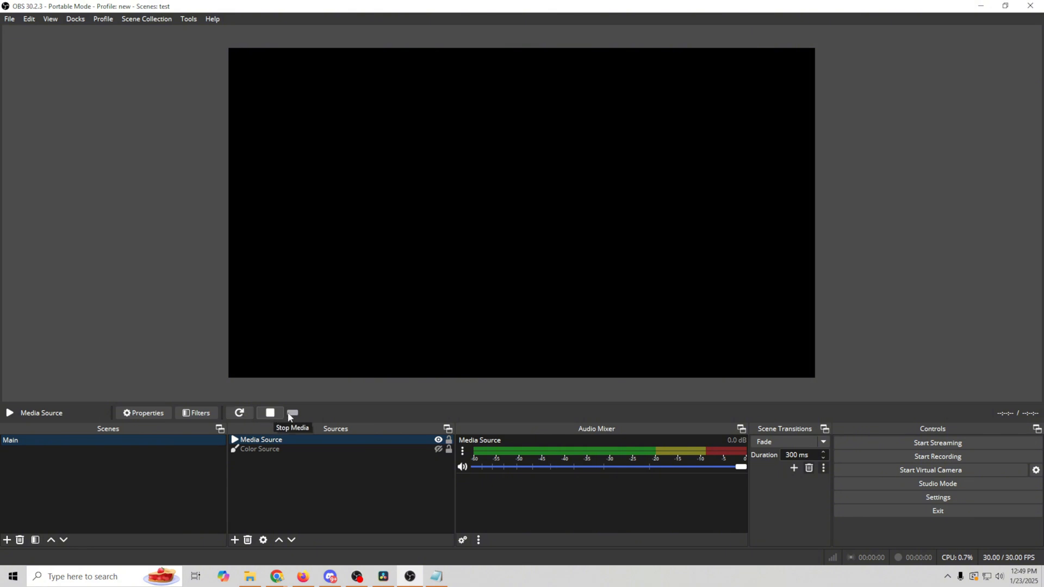
{"action": "left_click", "coordinate": [238, 413]}
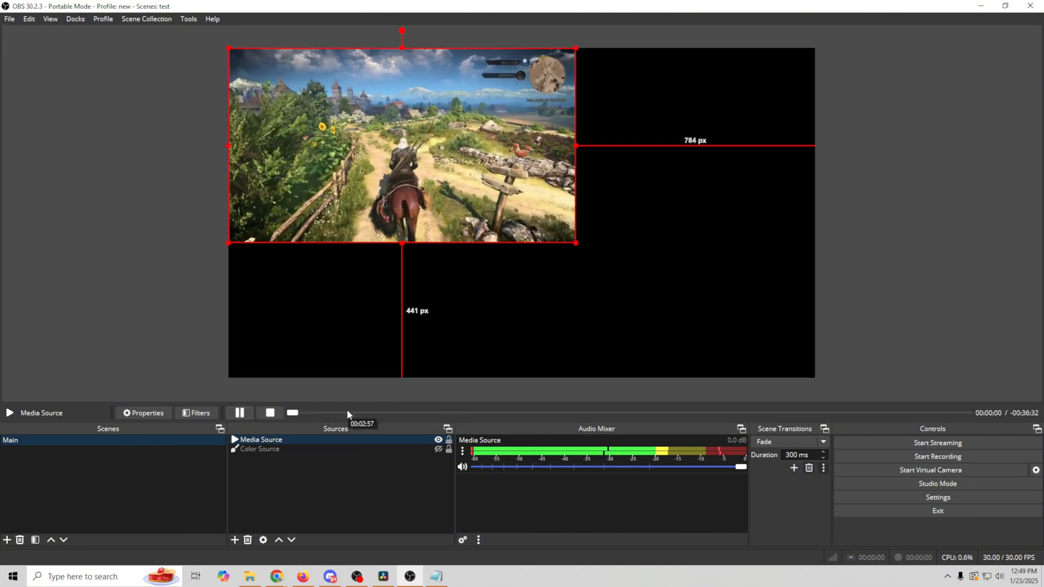
- Seek the media source's video to about 00:23:43 and resume its playback
{"action": "left_click_drag", "start_coordinate": [293, 414], "coordinate": [729, 414]}
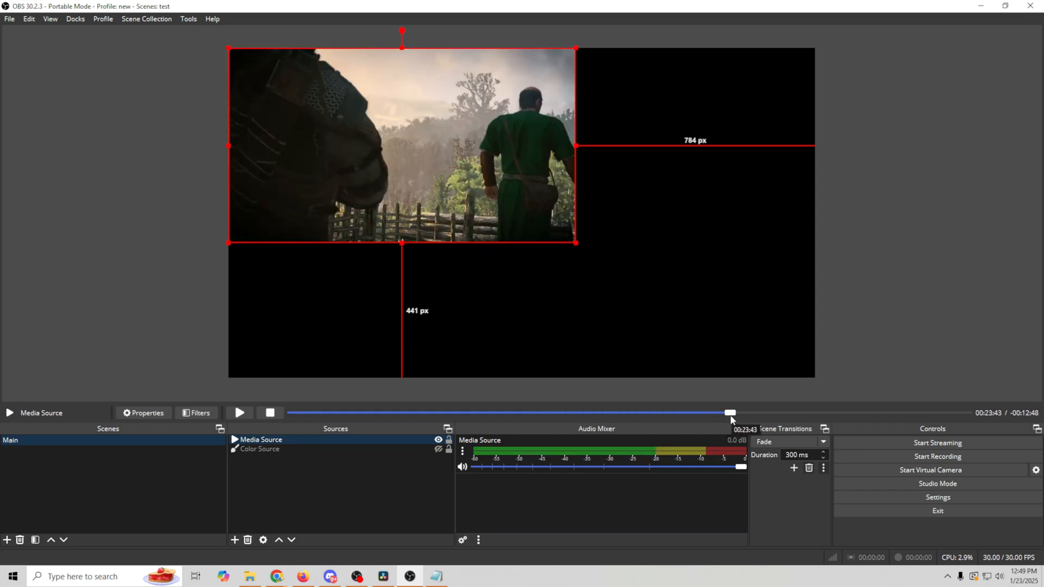
{"action": "left_click", "coordinate": [237, 413]}
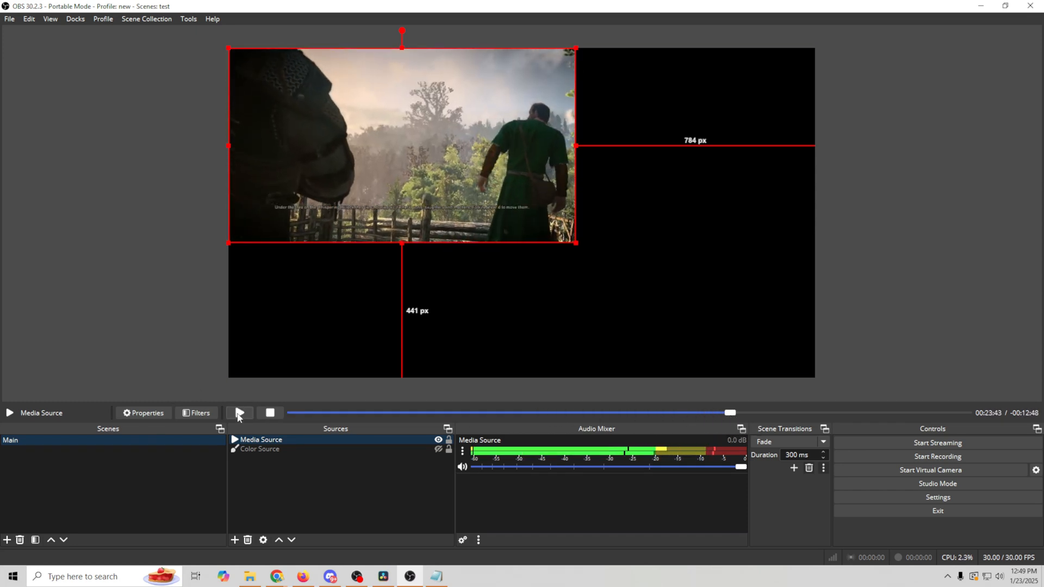
{"action": "left_click", "coordinate": [237, 413]}
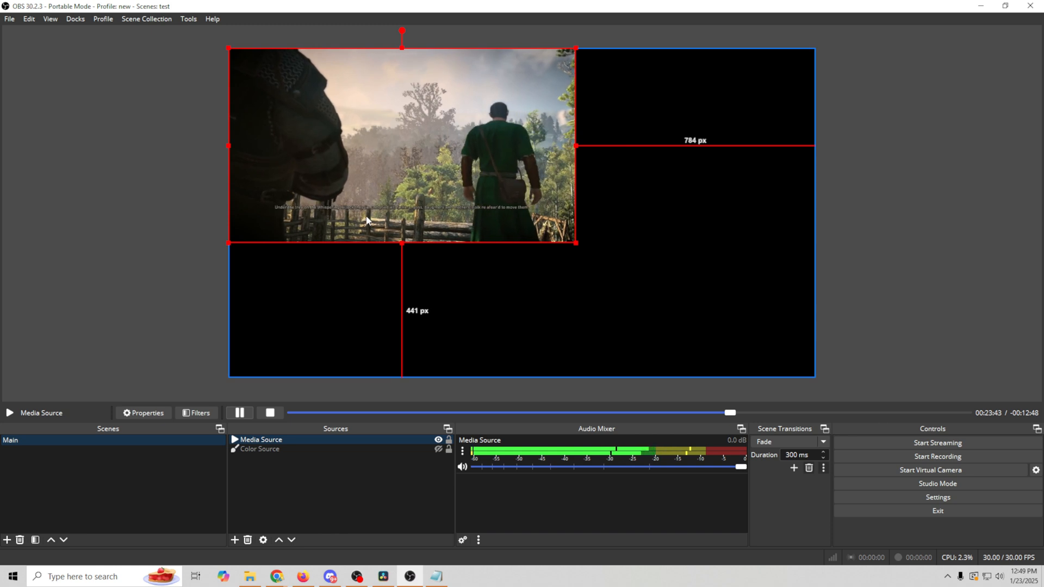
- Move the media source to the canvas's lower-right corner, about 784 px from the left edge and 441 px from the top
{"action": "left_click_drag", "start_coordinate": [372, 155], "coordinate": [610, 294]}
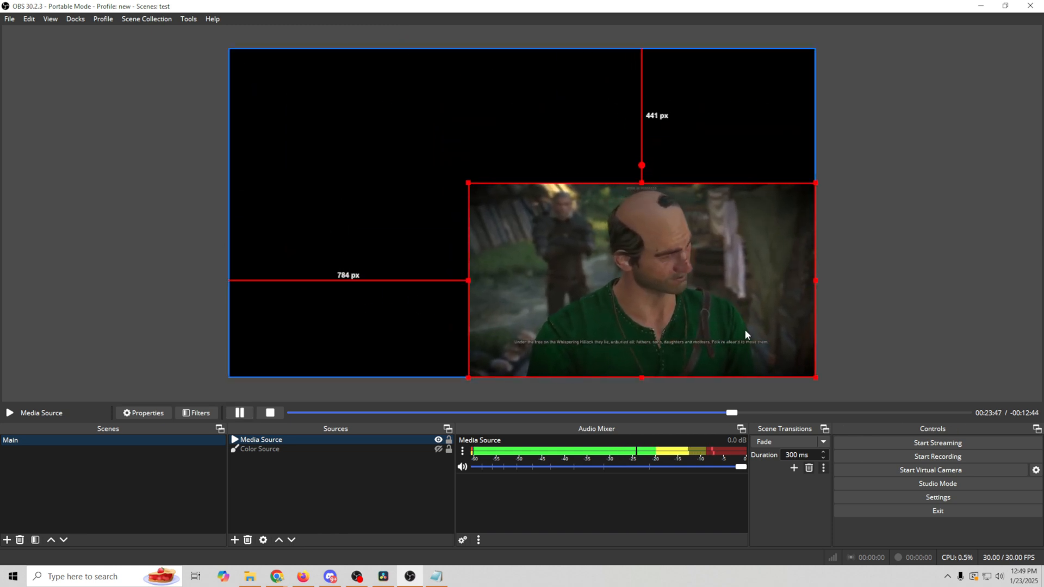
{"action": "mouse_move", "coordinate": [745, 331]}
{"action": "left_mouse_down"}
{"action": "mouse_move", "coordinate": [566, 235]}
{"action": "mouse_move", "coordinate": [582, 258]}
{"action": "mouse_move", "coordinate": [733, 326]}
{"action": "left_mouse_up"}
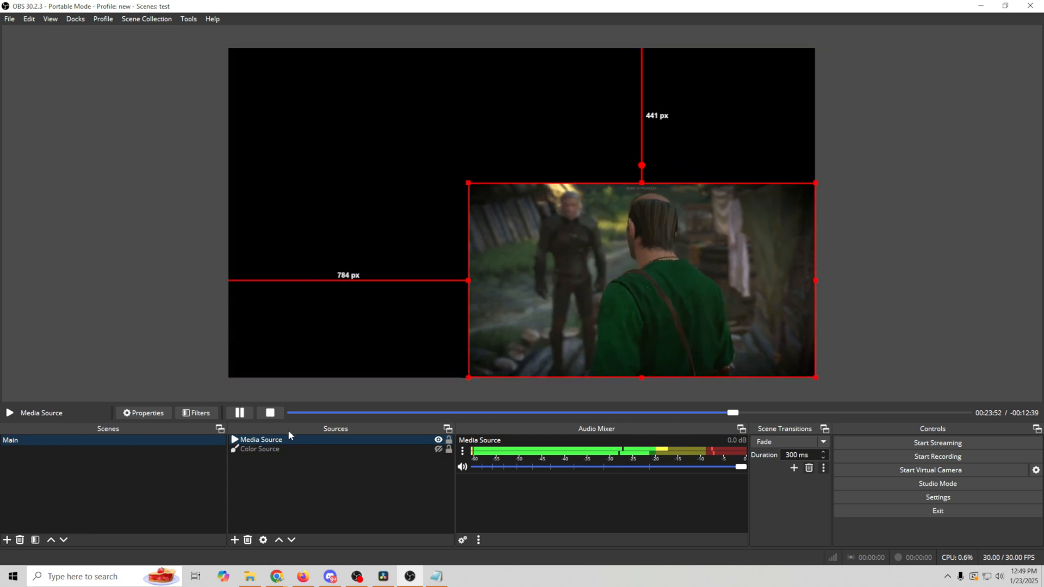
- Hide and show the Media Source twice to test restarting playback when it becomes active
{"action": "left_click", "coordinate": [438, 440]}
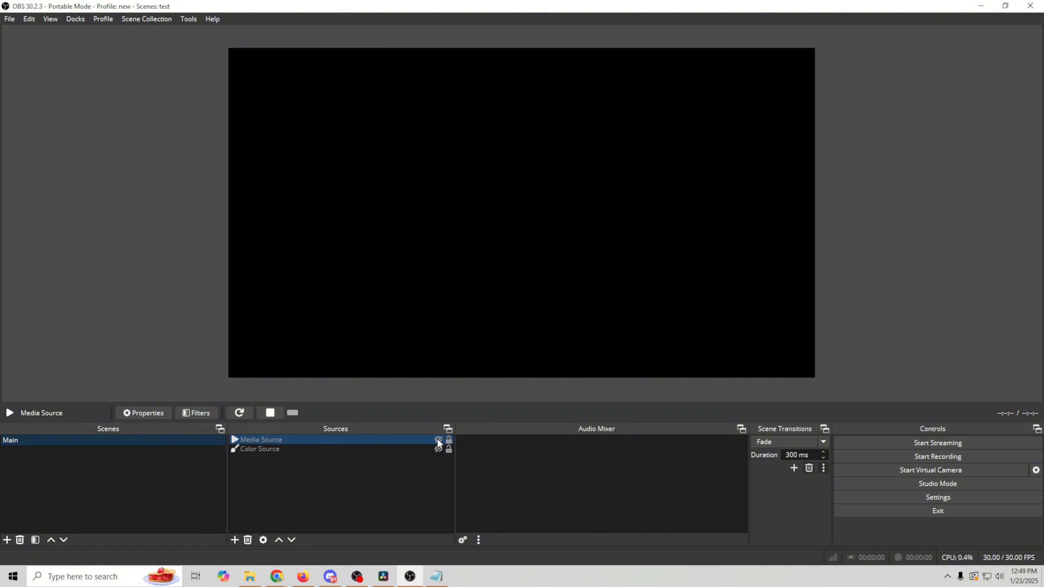
{"action": "left_click", "coordinate": [438, 441]}
{"action": "left_click", "coordinate": [438, 441]}
{"action": "left_click", "coordinate": [438, 441]}
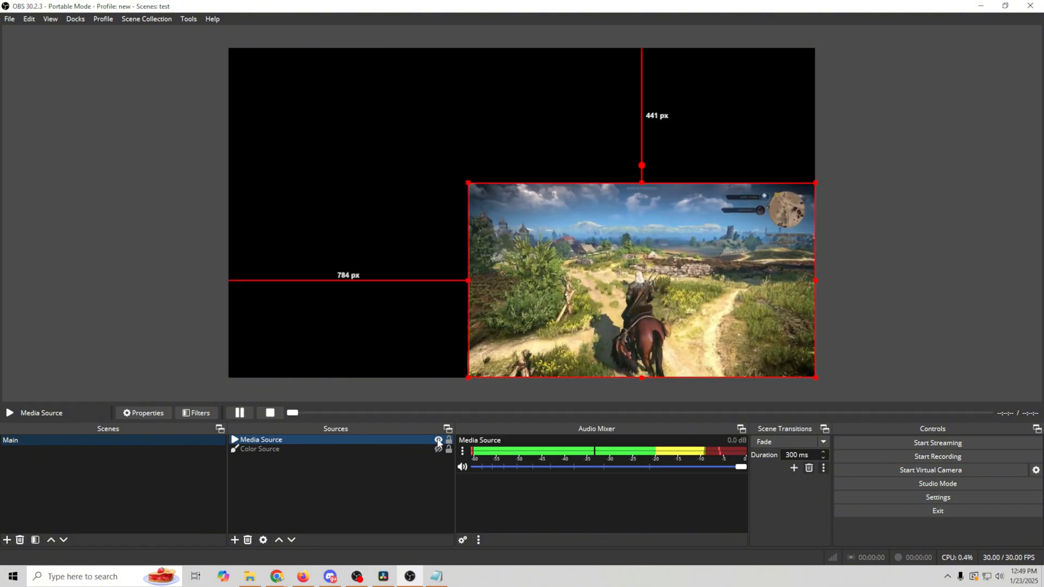
- Hide and show the Media Source again and seek its video to about 00:10:52
{"action": "left_click", "coordinate": [438, 441]}
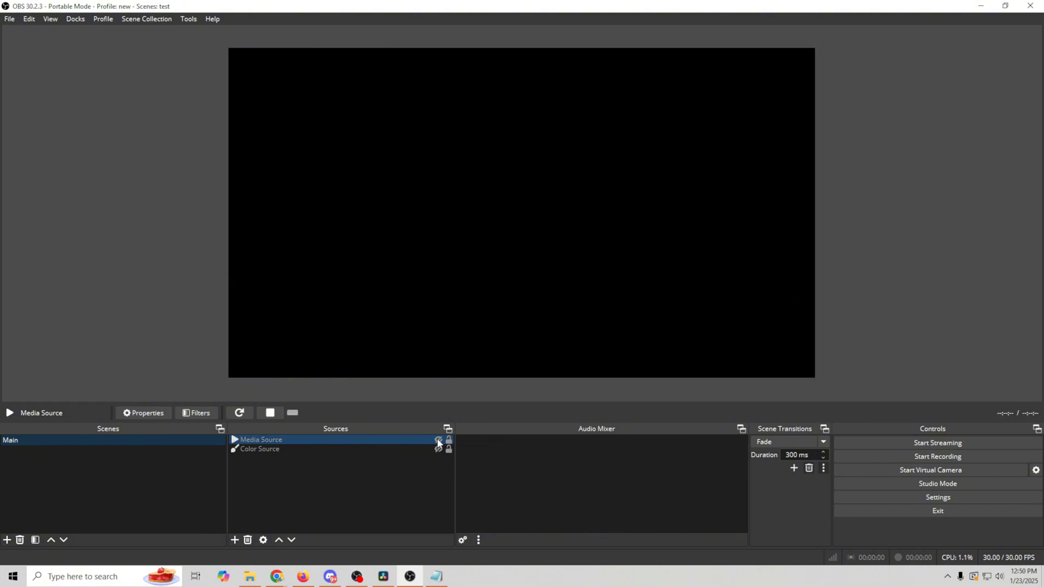
{"action": "left_click", "coordinate": [438, 441]}
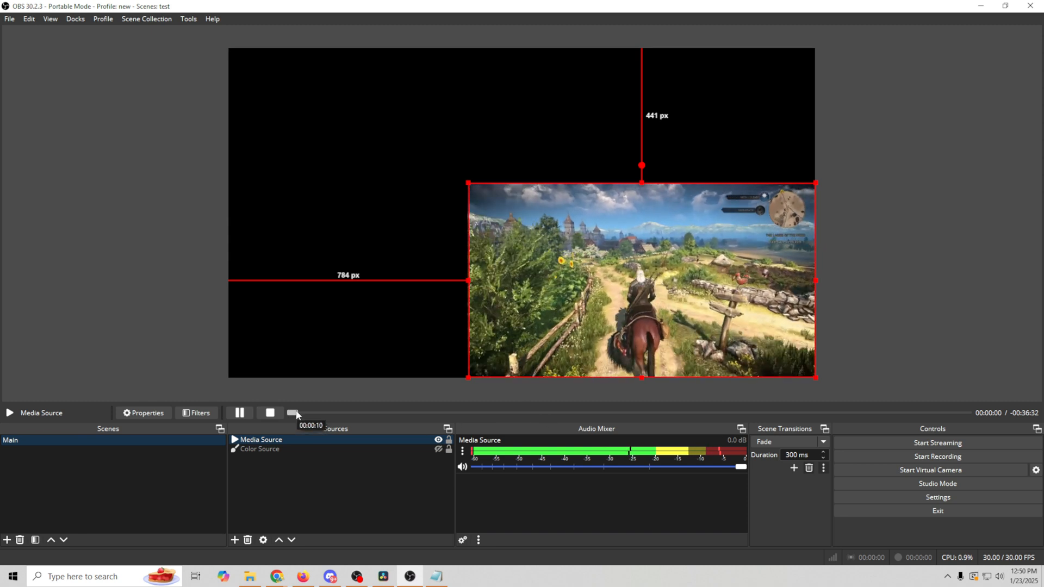
{"action": "left_click_drag", "start_coordinate": [296, 414], "coordinate": [468, 416]}
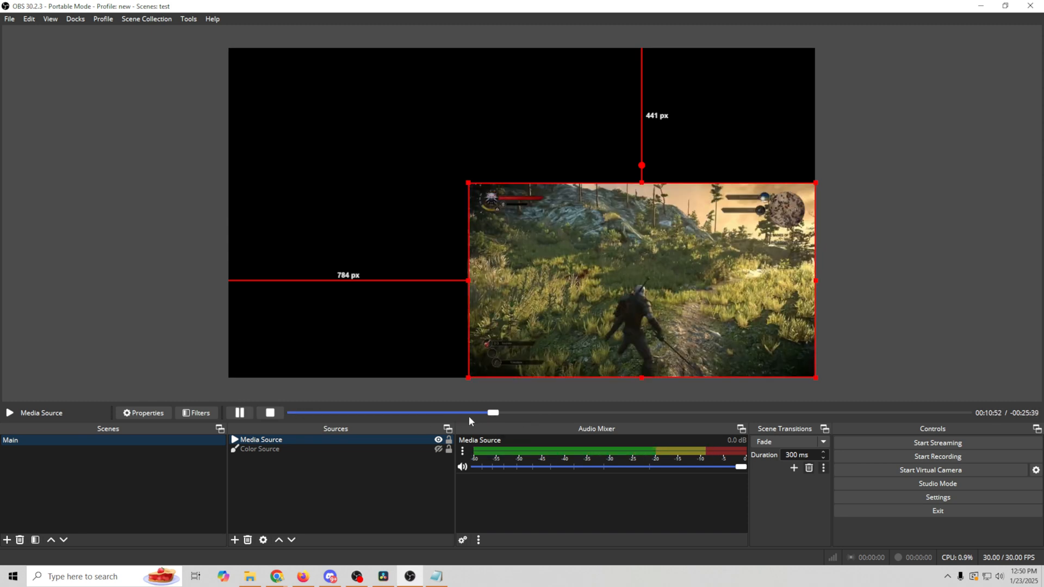
- Review the Media Source's properties and remove the source from the Main scene
{"action": "right_click", "coordinate": [312, 440]}
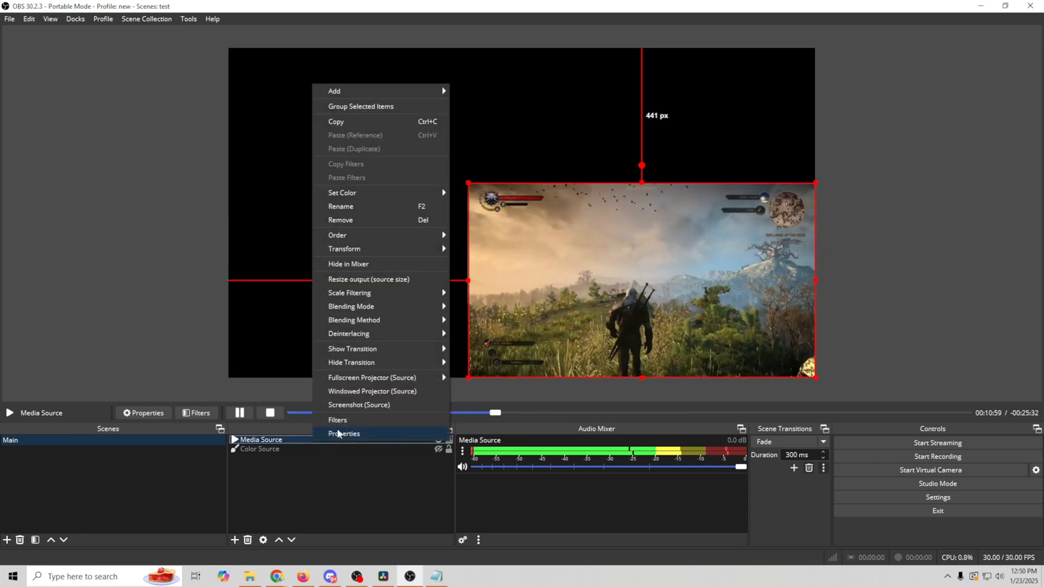
{"action": "left_click", "coordinate": [338, 433]}
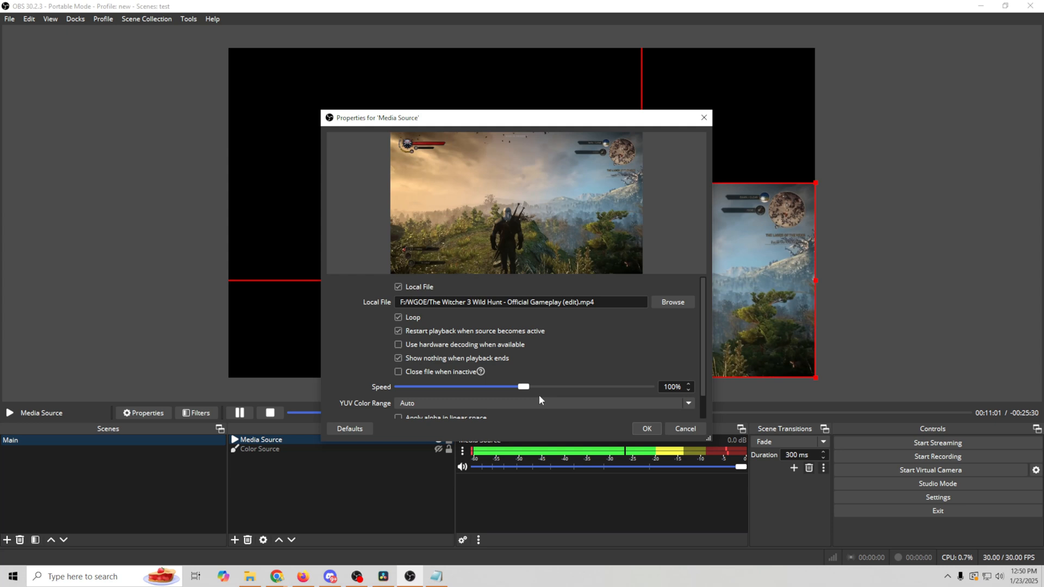
{"action": "key", "text": "Escape"}
{"action": "right_click", "coordinate": [324, 438]}
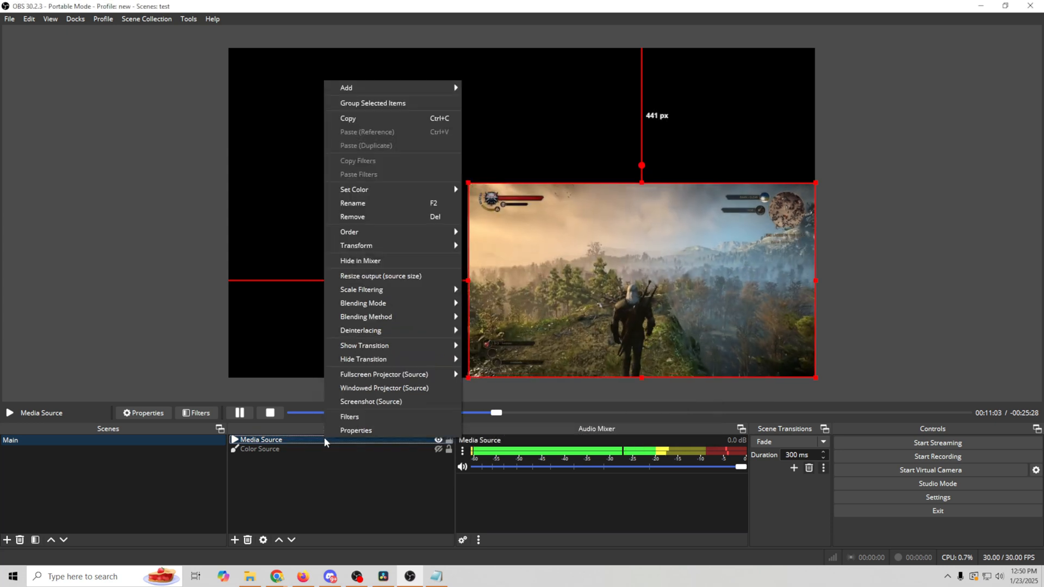
{"action": "left_click", "coordinate": [368, 217]}
- Add a new visible Text (GDI+) source with the content "text"
{"action": "left_click", "coordinate": [234, 540]}
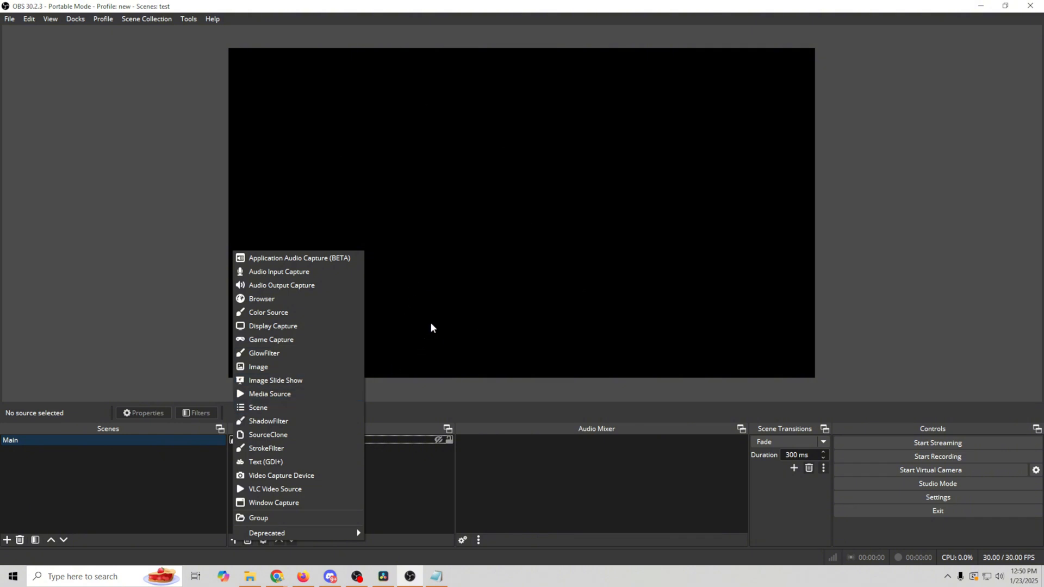
{"action": "left_click", "coordinate": [272, 463]}
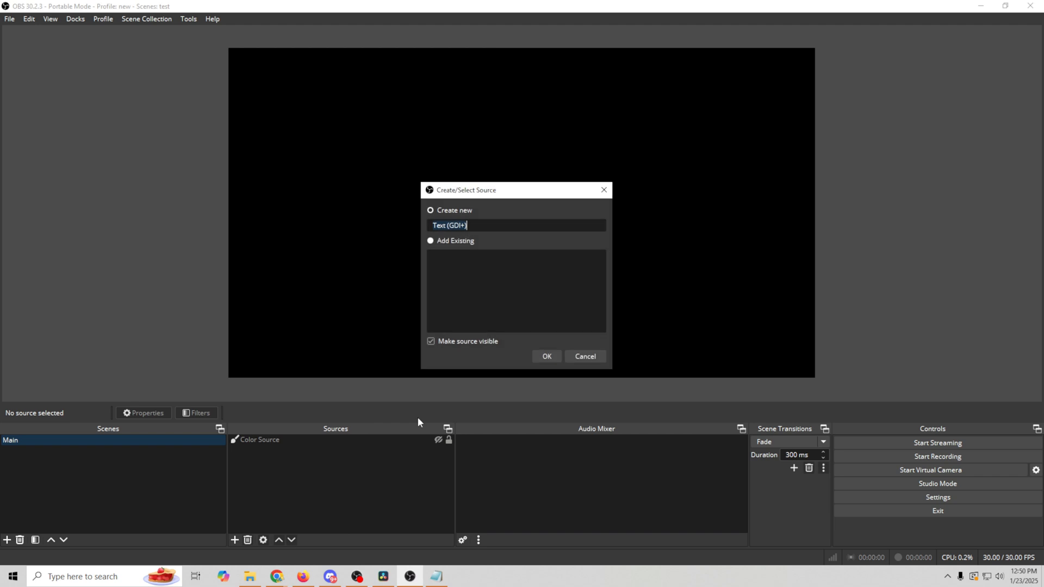
{"action": "left_click", "coordinate": [545, 356]}
{"action": "left_click", "coordinate": [424, 323]}
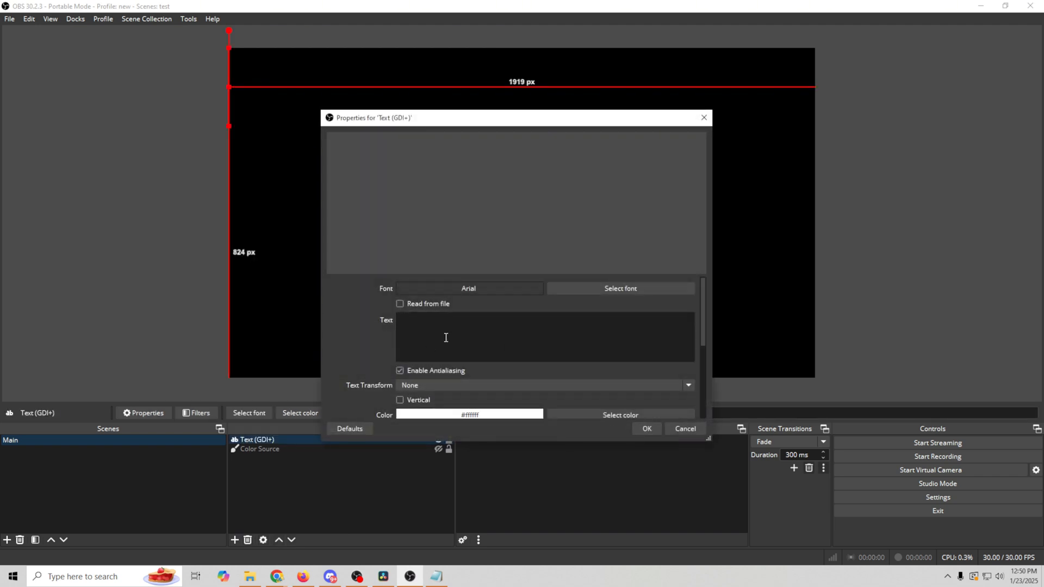
{"action": "type", "text": "text"}
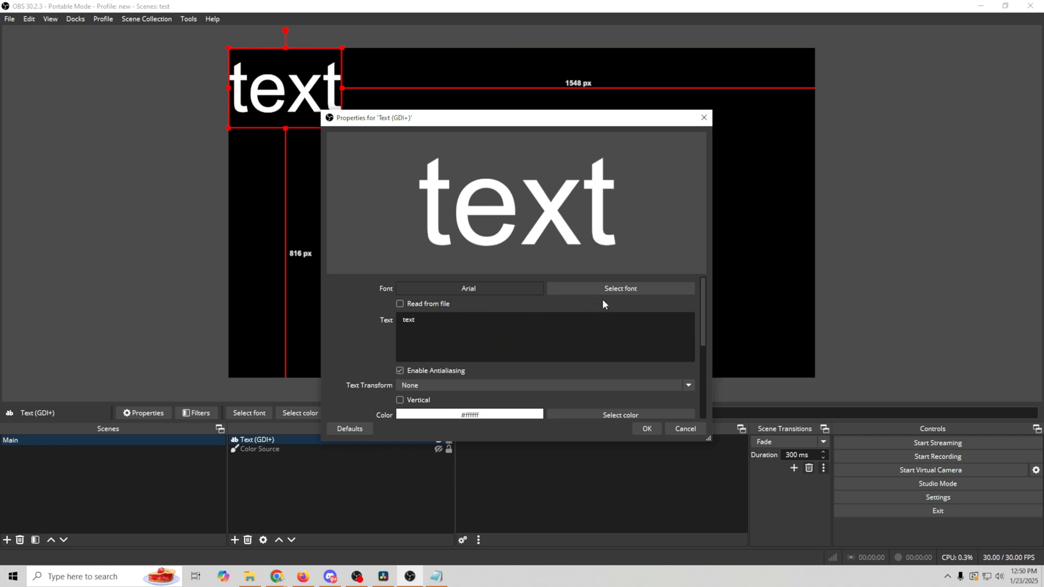
- Check the available fonts without changing Arial and set the text color to yellow #fff349
{"action": "left_click", "coordinate": [621, 288]}
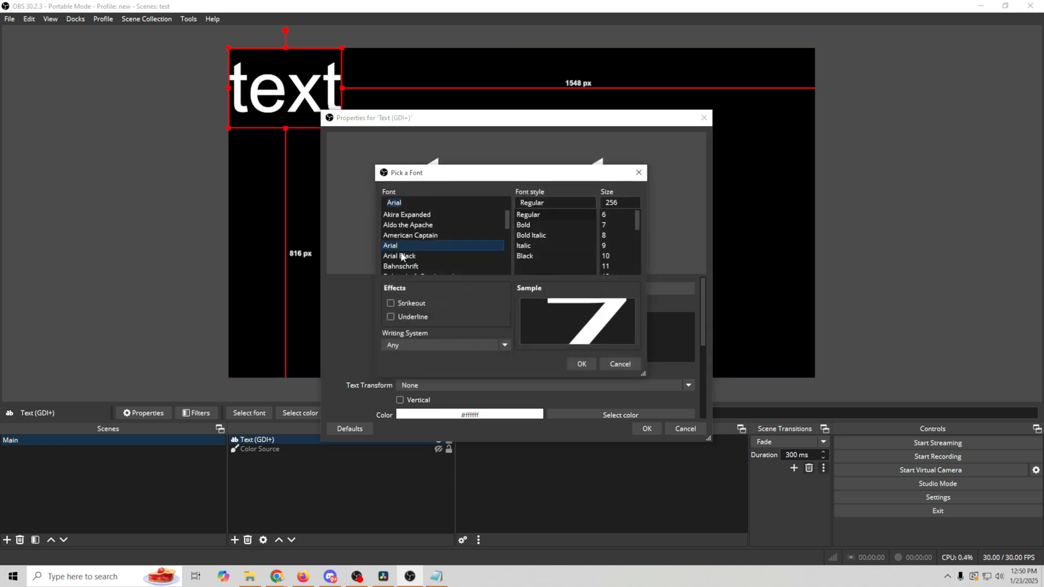
{"action": "left_click", "coordinate": [620, 364]}
{"action": "scroll", "coordinate": [352, 343], "scroll_direction": "down", "scroll_amount": 1}
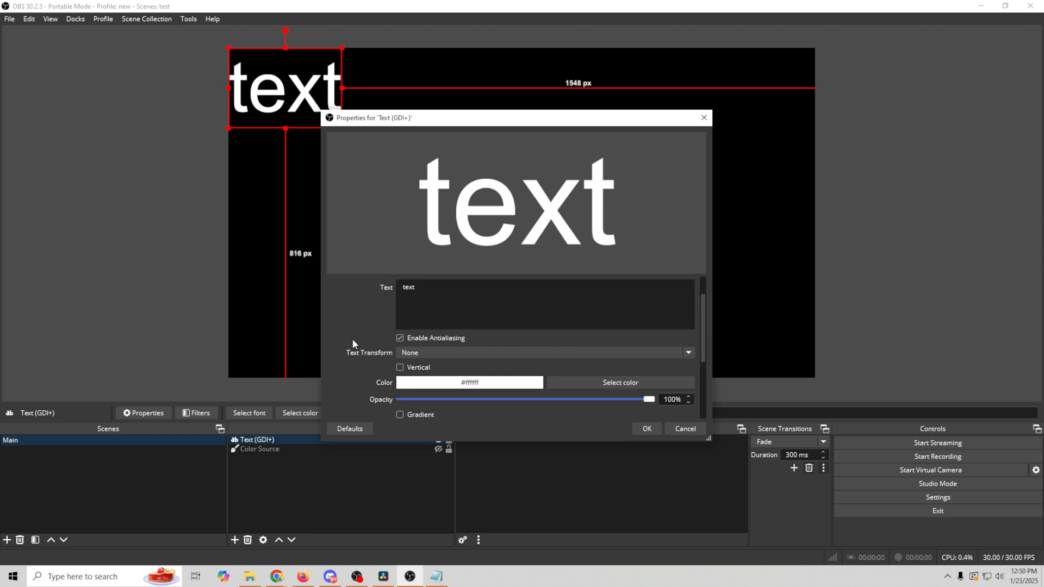
{"action": "left_click", "coordinate": [593, 384]}
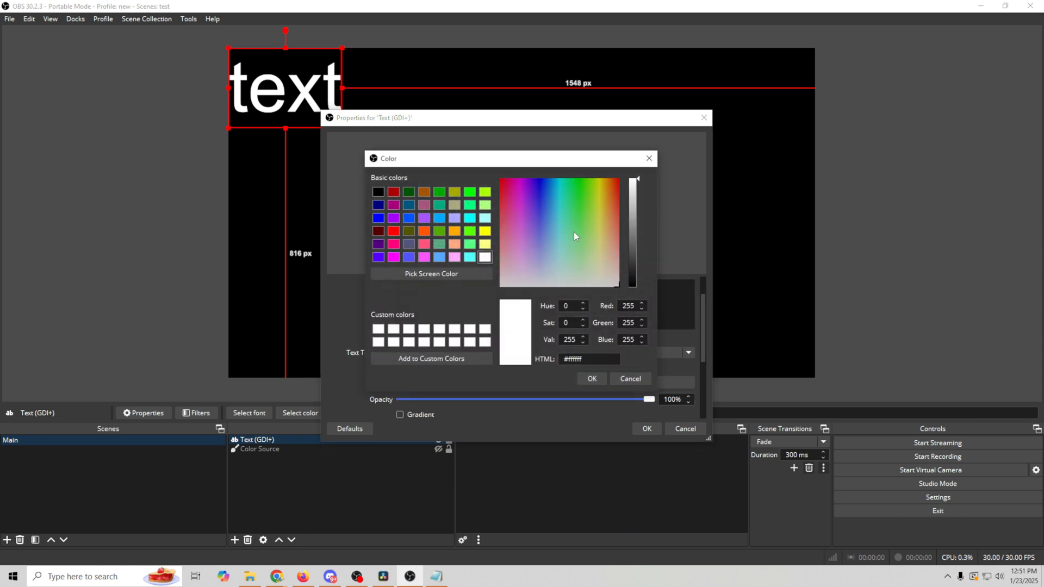
{"action": "left_click_drag", "start_coordinate": [574, 233], "coordinate": [600, 211]}
{"action": "left_click", "coordinate": [591, 379]}
- Set the text's background color to blue, preview it at 100% background opacity and return that opacity to 0%
{"action": "scroll", "coordinate": [444, 345], "scroll_direction": "down", "scroll_amount": 1}
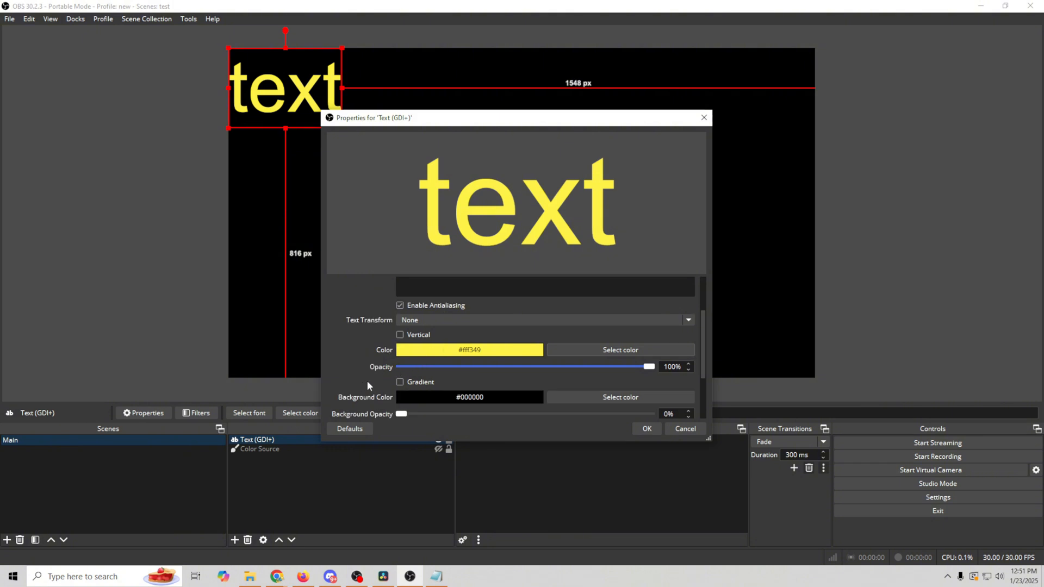
{"action": "scroll", "coordinate": [358, 379], "scroll_direction": "down", "scroll_amount": 2}
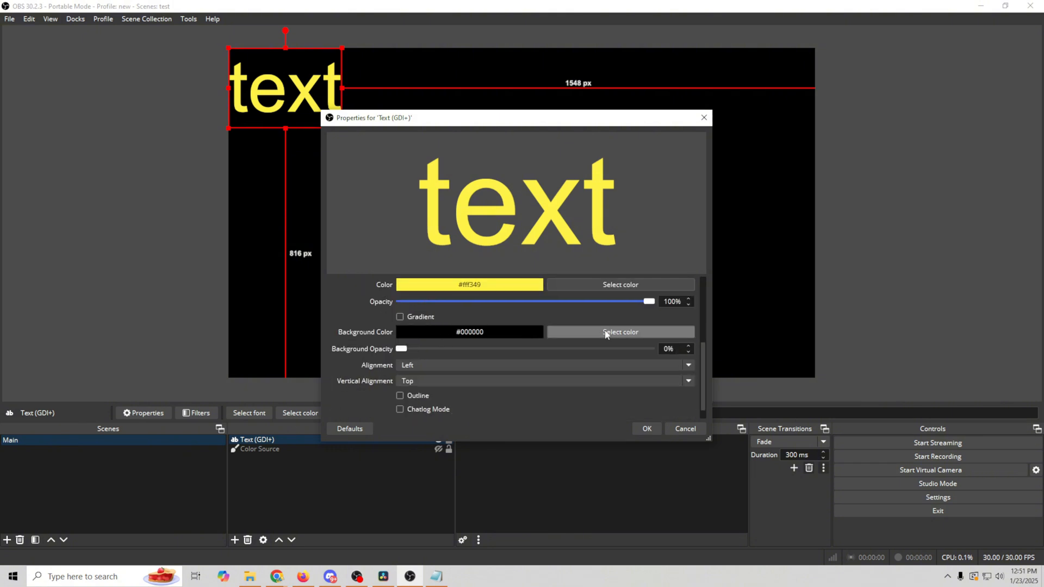
{"action": "left_click", "coordinate": [606, 333]}
{"action": "left_click_drag", "start_coordinate": [549, 227], "coordinate": [537, 189]}
{"action": "left_click", "coordinate": [592, 379]}
{"action": "left_click", "coordinate": [654, 348]}
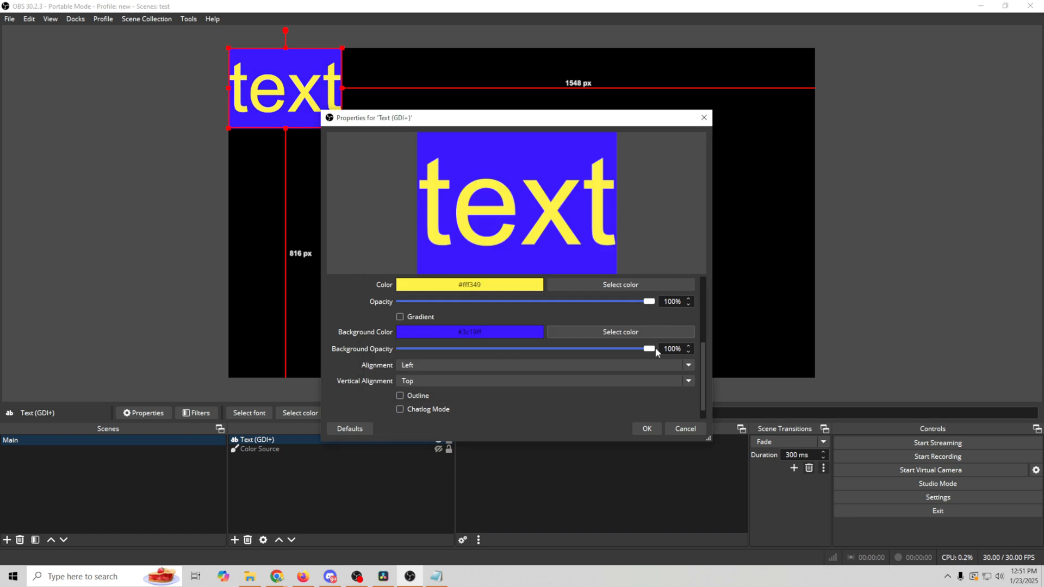
{"action": "mouse_move", "coordinate": [654, 347]}
{"action": "left_mouse_down"}
{"action": "mouse_move", "coordinate": [402, 354]}
{"action": "mouse_move", "coordinate": [636, 351]}
{"action": "left_mouse_up"}
{"action": "left_click_drag", "start_coordinate": [647, 350], "coordinate": [377, 351]}
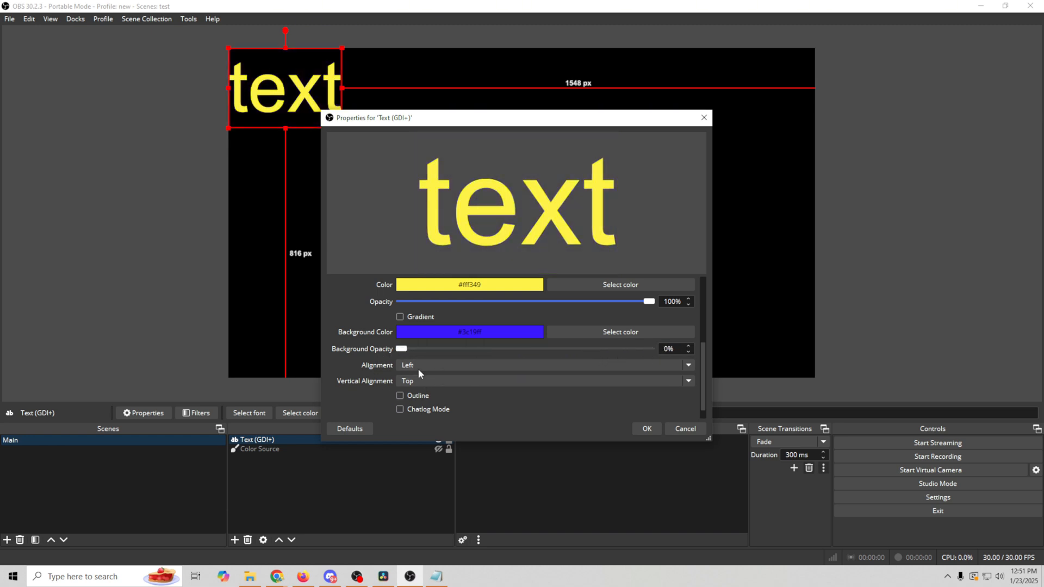
- Enable the text's outline and set the outline size to 7
{"action": "left_click", "coordinate": [399, 396]}
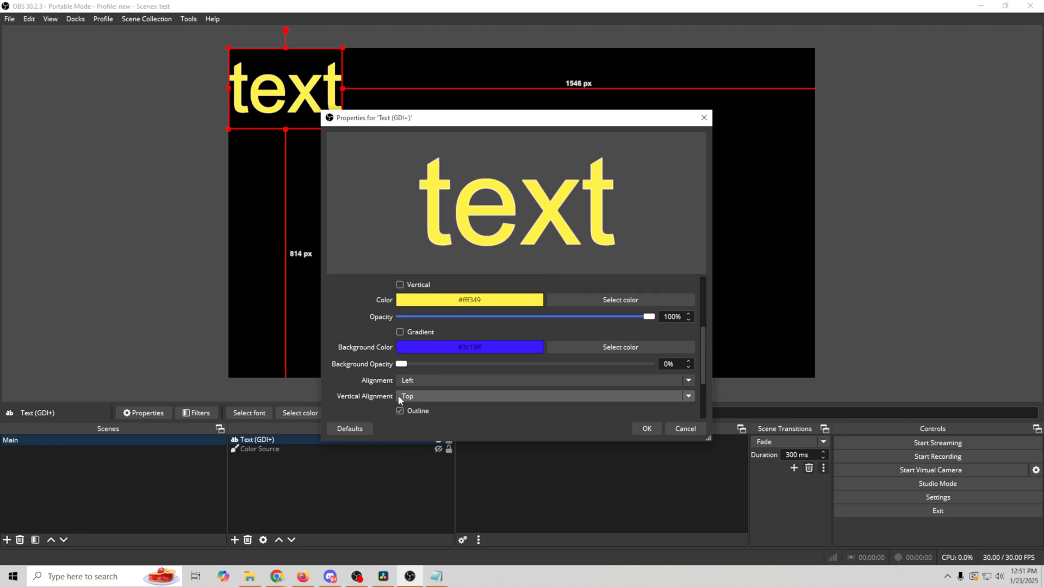
{"action": "scroll", "coordinate": [347, 393], "scroll_direction": "down", "scroll_amount": 1}
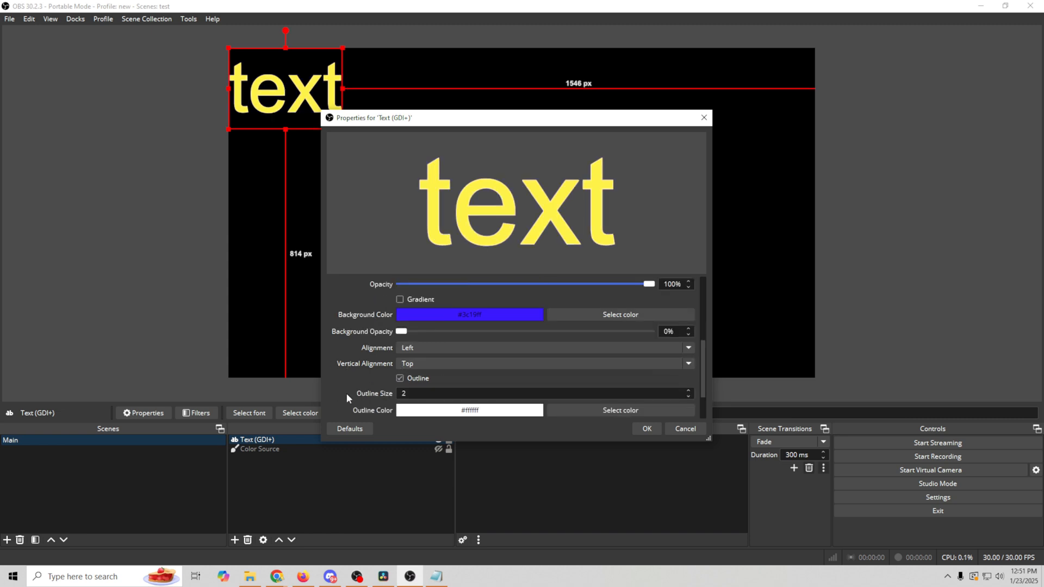
{"action": "scroll", "coordinate": [409, 389], "scroll_direction": "down", "scroll_amount": 1}
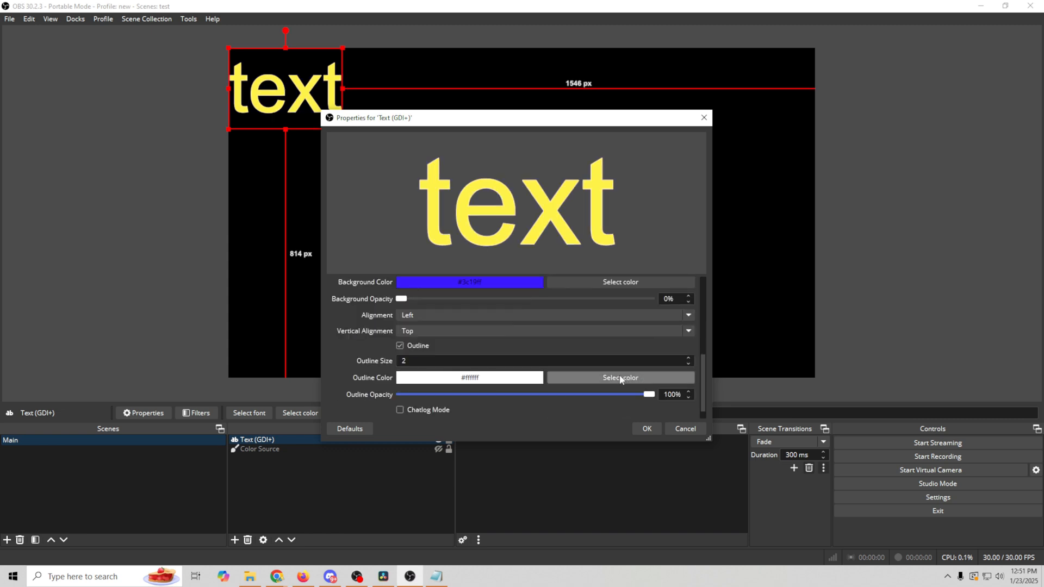
{"action": "left_click", "coordinate": [688, 358]}
{"action": "left_click", "coordinate": [688, 357]}
{"action": "left_click", "coordinate": [688, 357]}
{"action": "left_click", "coordinate": [687, 358]}
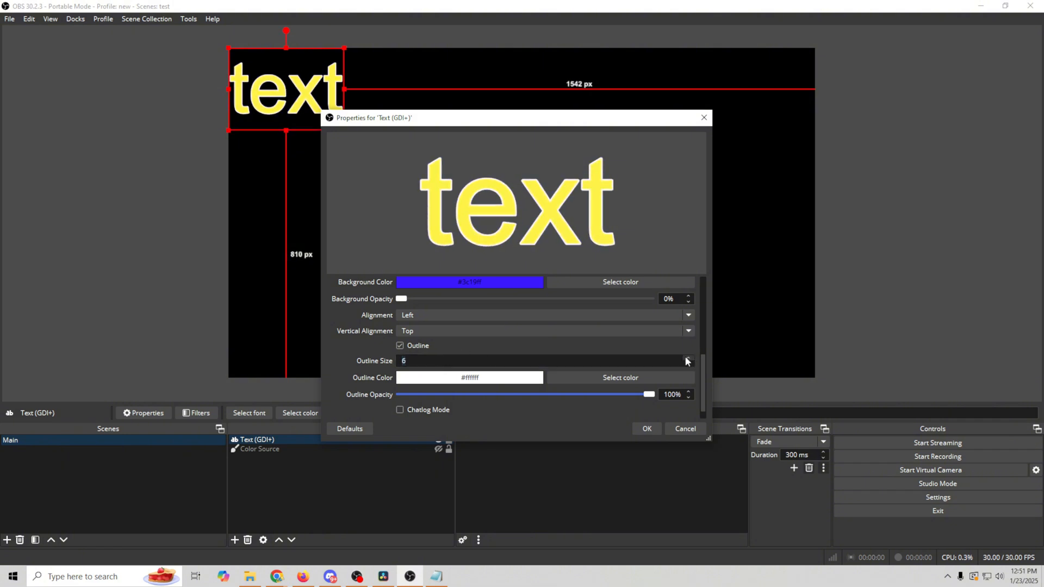
{"action": "left_click", "coordinate": [687, 358]}
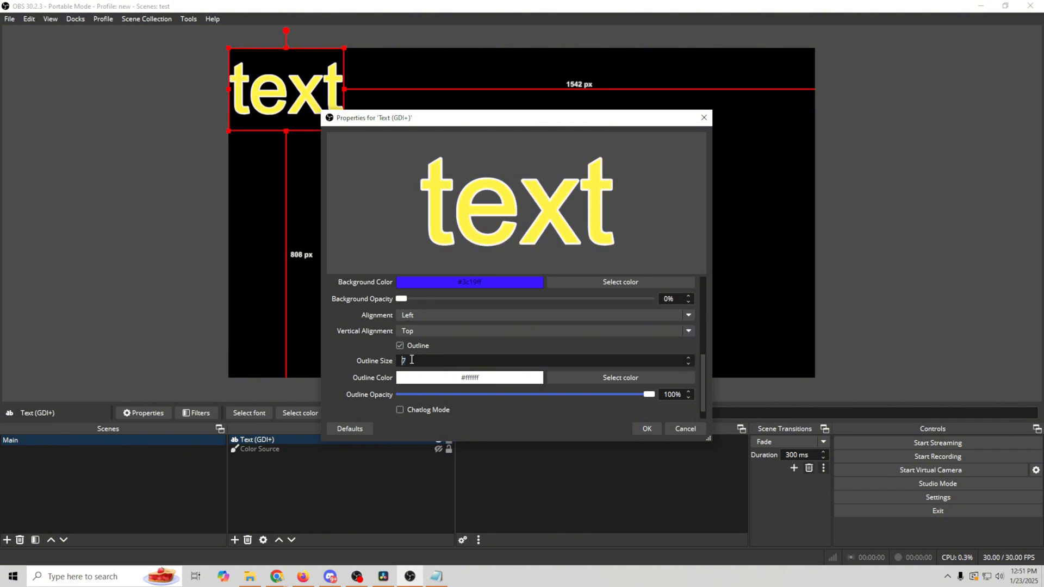
- Try the Vertical option on the text and leave the source's properties
{"action": "scroll", "coordinate": [355, 374], "scroll_direction": "down", "scroll_amount": 1}
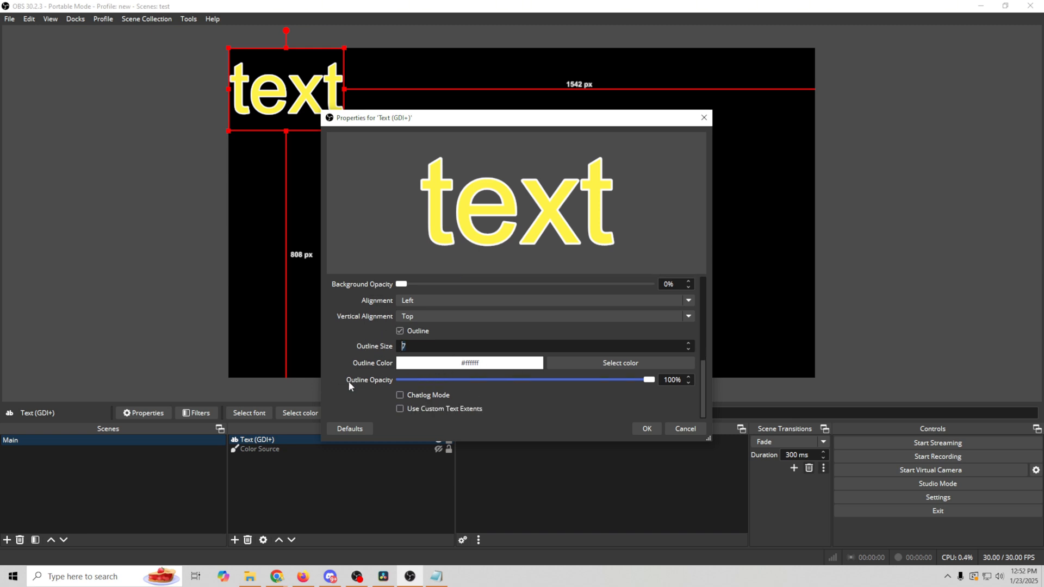
{"action": "scroll", "coordinate": [348, 382], "scroll_direction": "up", "scroll_amount": 7}
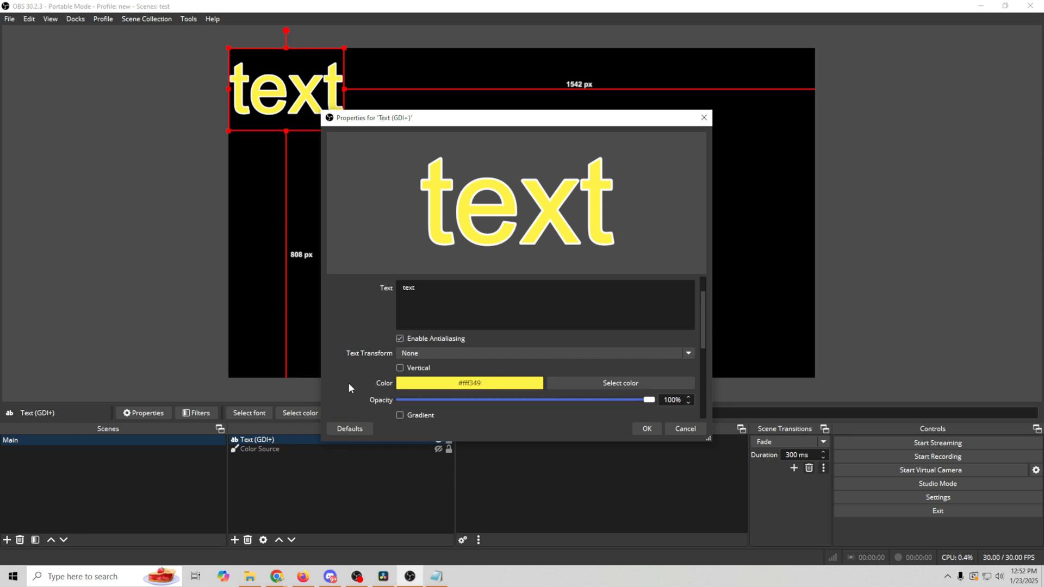
{"action": "scroll", "coordinate": [348, 383], "scroll_direction": "down", "scroll_amount": 2}
{"action": "left_click", "coordinate": [399, 335]}
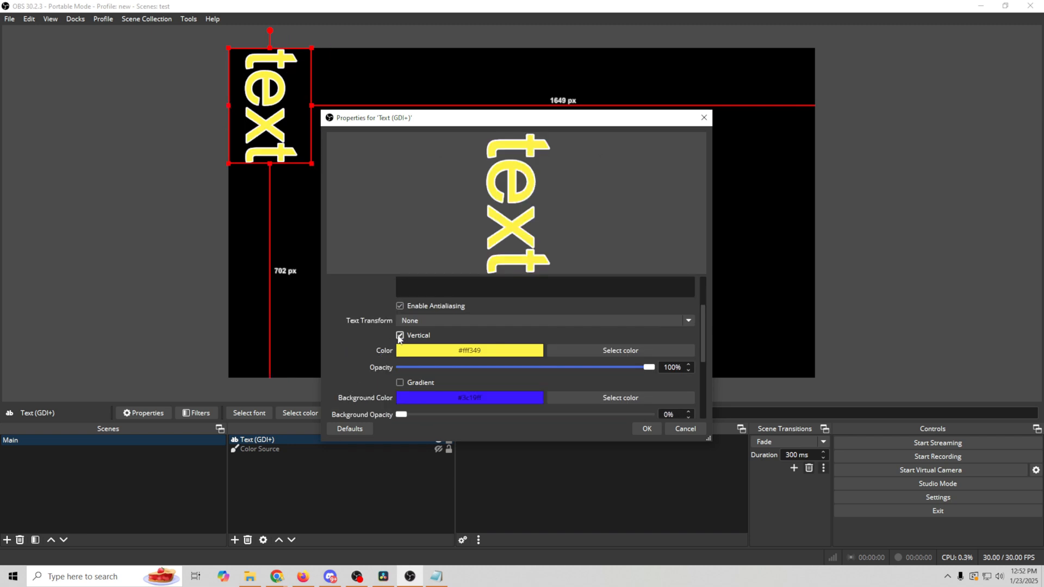
{"action": "key", "text": "Escape"}
- Enlarge and place the text about 804 px from the canvas's left edge and 459 px from the top, and delete the text source
{"action": "left_click_drag", "start_coordinate": [345, 131], "coordinate": [560, 247]}
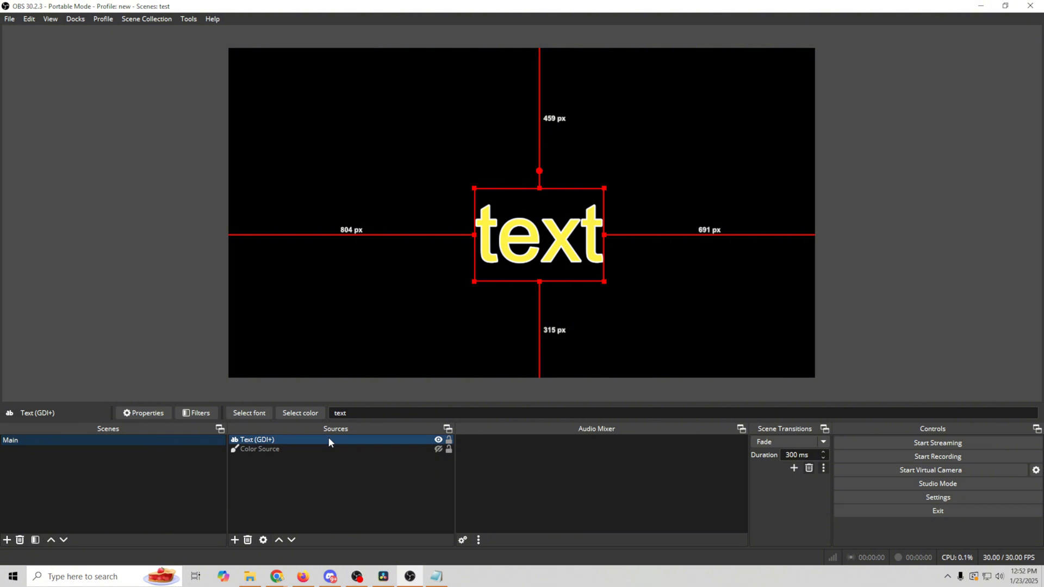
{"action": "key", "text": "Delete"}
{"action": "left_click", "coordinate": [552, 296]}
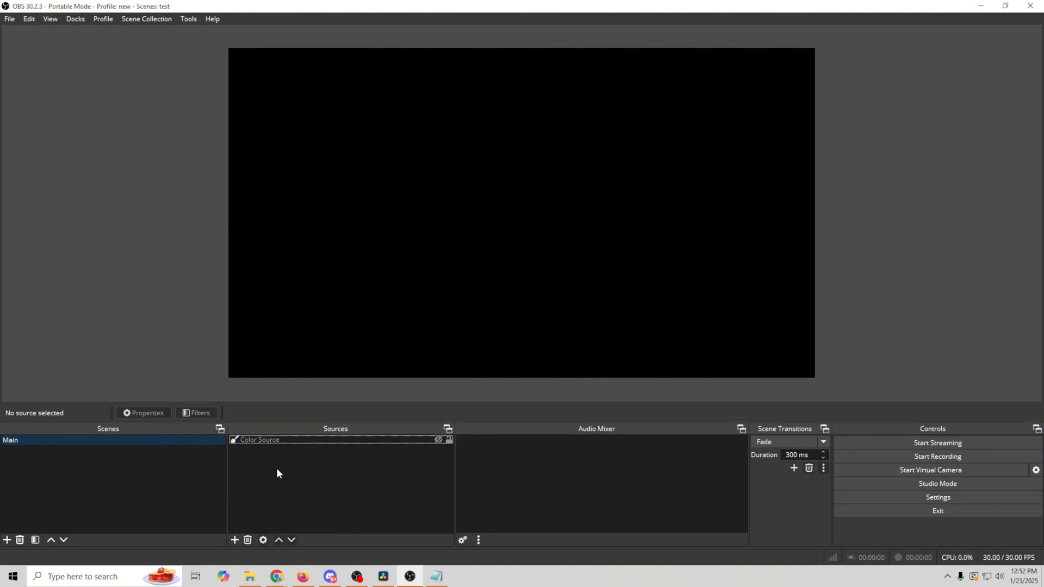
- Add a new Video Capture Device source using the Insta360 Link Standard Cam as its device
{"action": "left_click", "coordinate": [234, 540]}
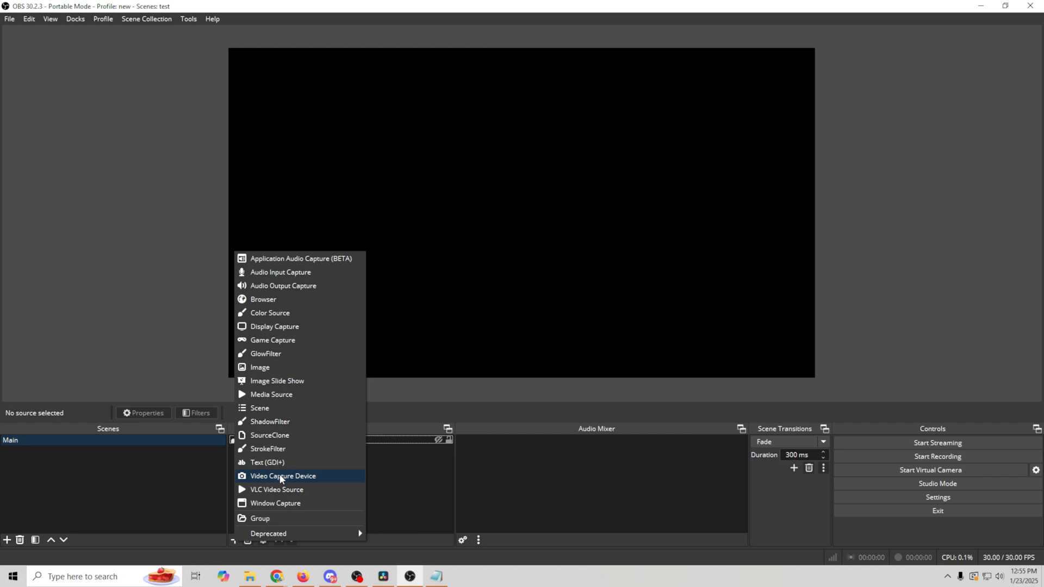
{"action": "left_click", "coordinate": [281, 476]}
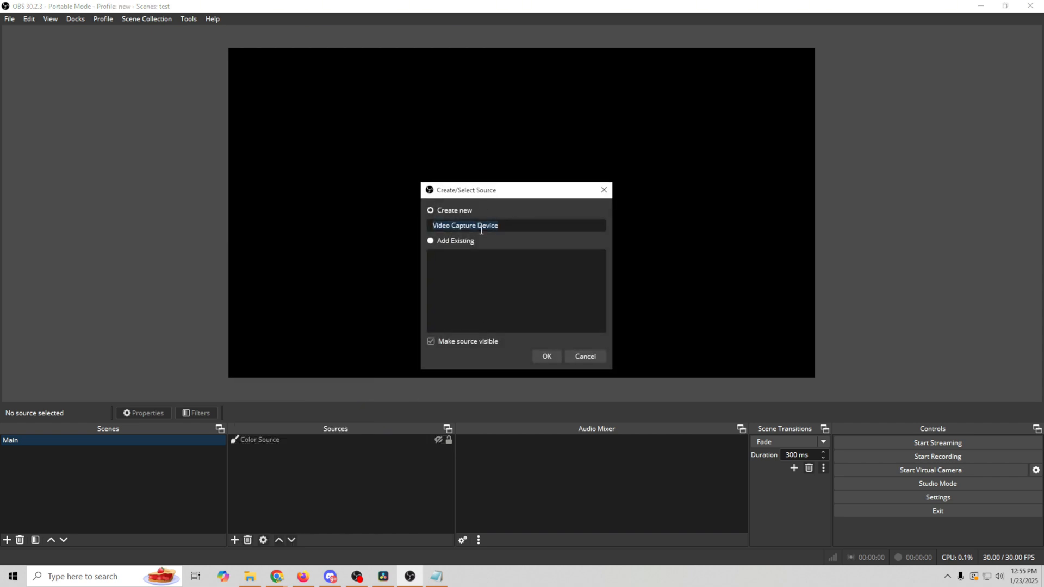
{"action": "left_click", "coordinate": [546, 356]}
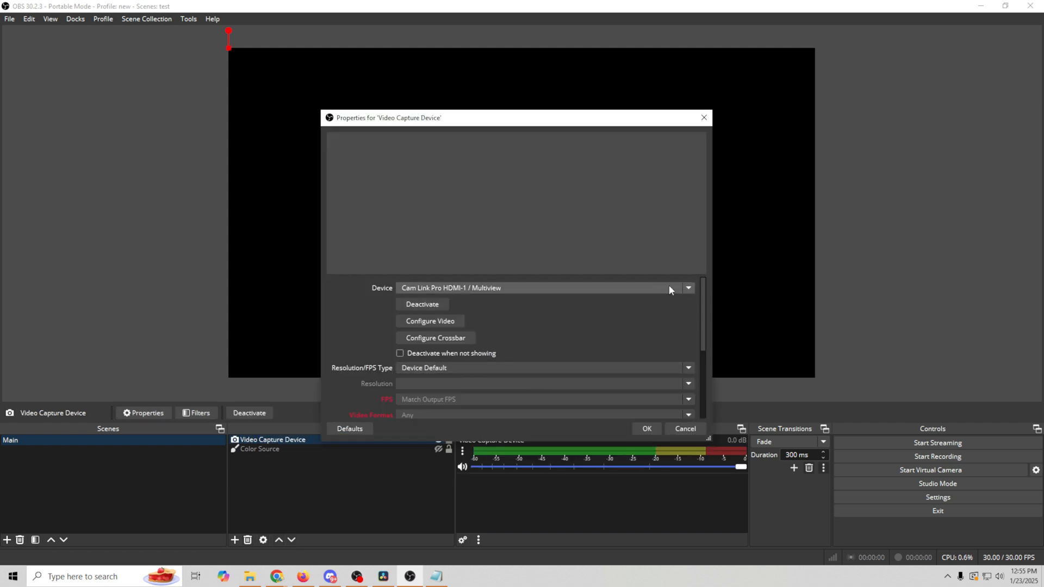
{"action": "left_click", "coordinate": [670, 287]}
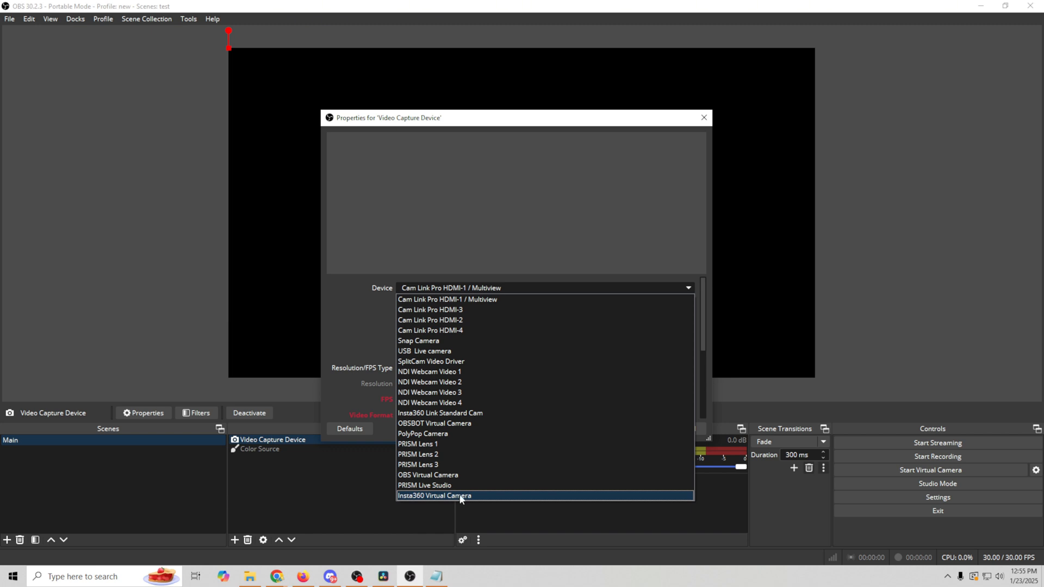
{"action": "left_click", "coordinate": [472, 414]}
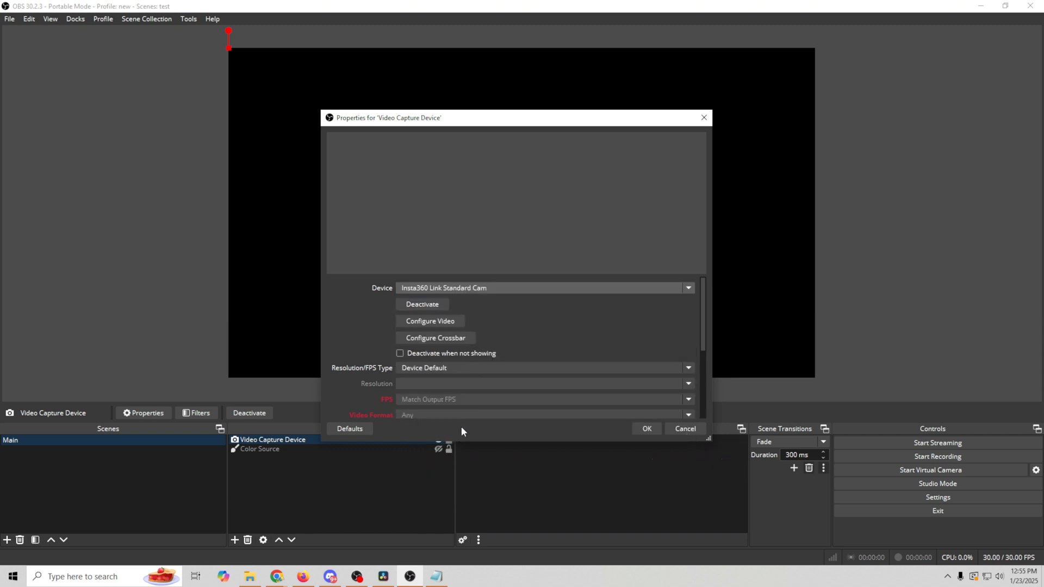
- Switch the camera source's Resolution/FPS Type to Custom and try a resolution of 3840x2160
{"action": "left_click_drag", "start_coordinate": [510, 119], "coordinate": [768, 140]}
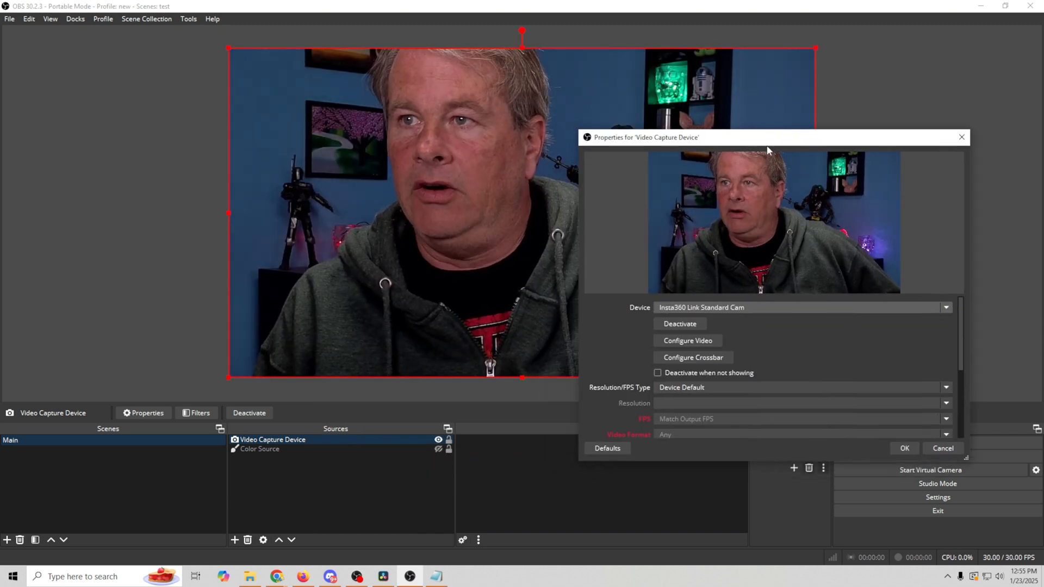
{"action": "left_click", "coordinate": [945, 387]}
{"action": "left_click", "coordinate": [758, 411]}
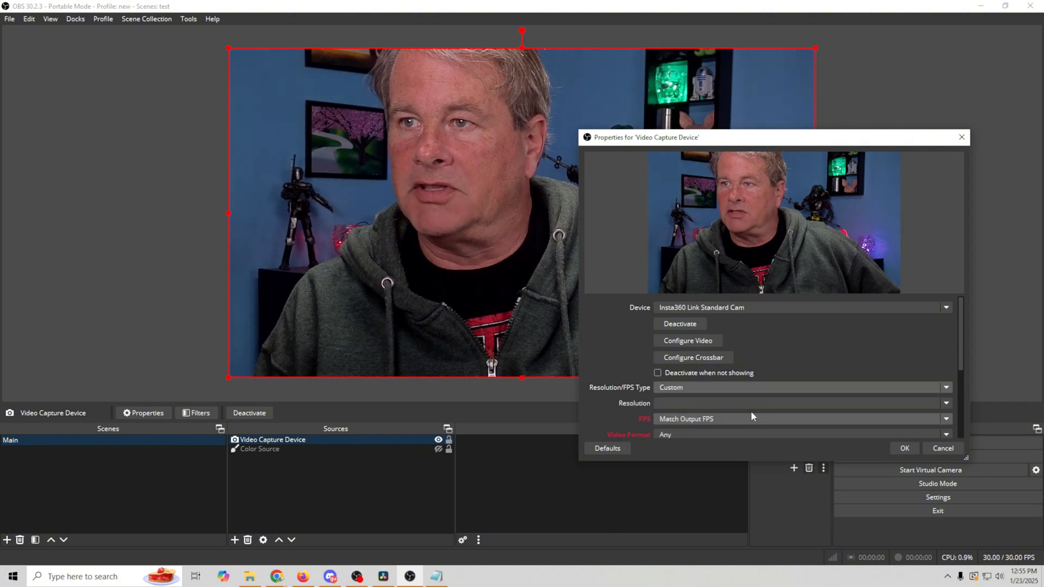
{"action": "left_click", "coordinate": [944, 403]}
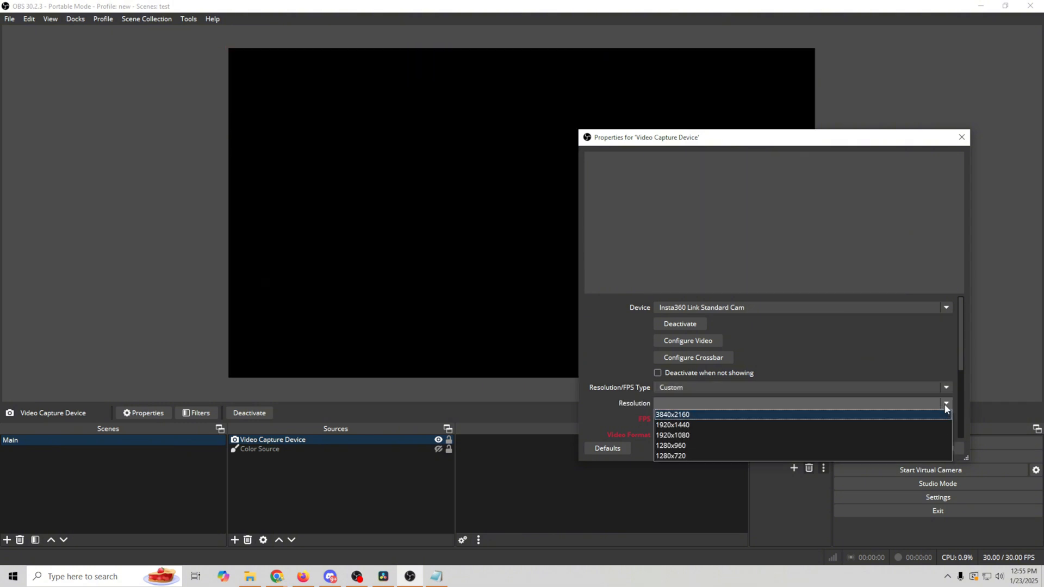
{"action": "left_click", "coordinate": [782, 413]}
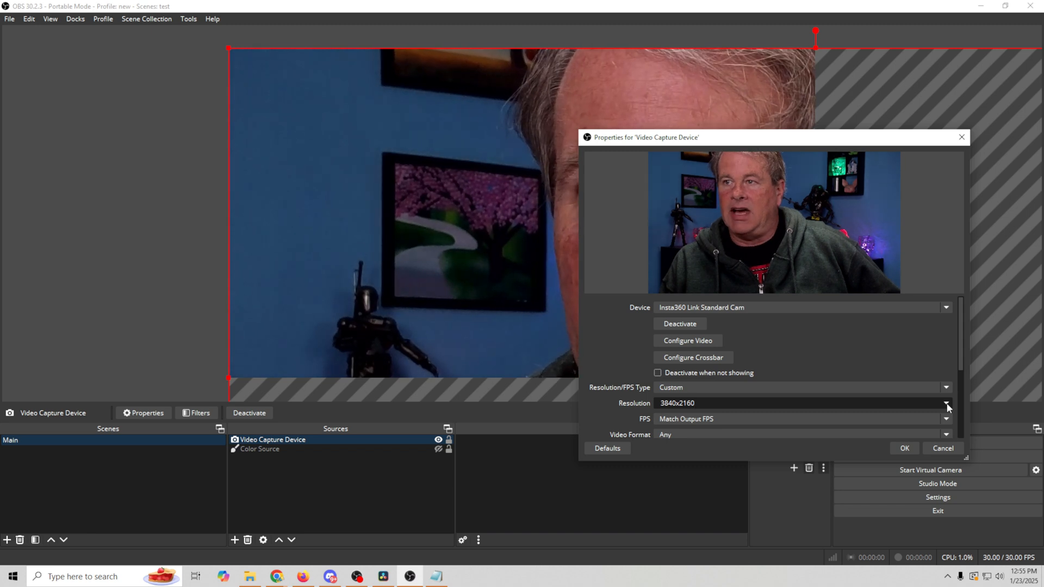
- Try 1920x1440 as the camera's resolution, and set it to 1920x1080
{"action": "left_click", "coordinate": [944, 403]}
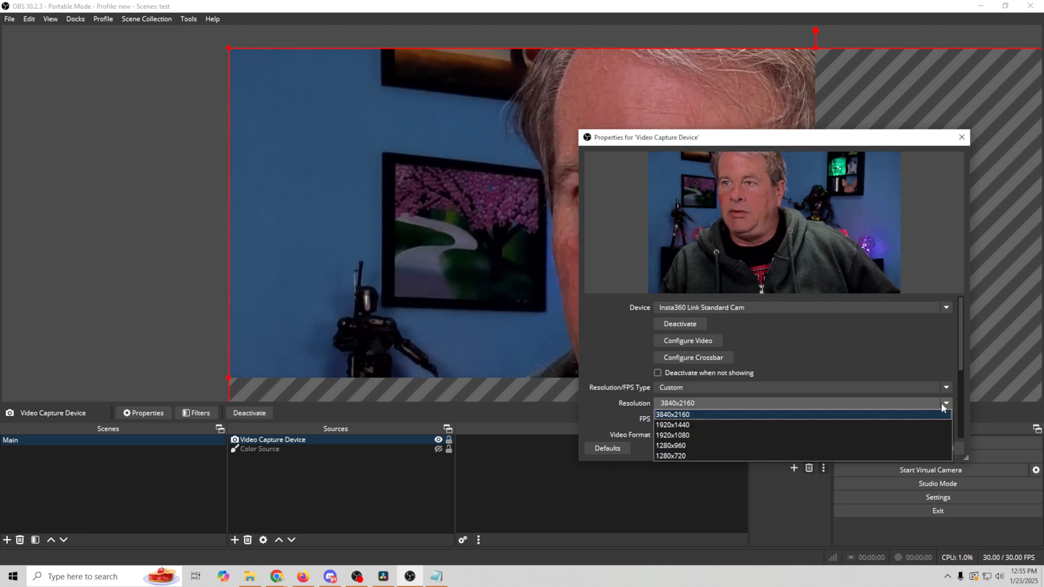
{"action": "left_click", "coordinate": [850, 423]}
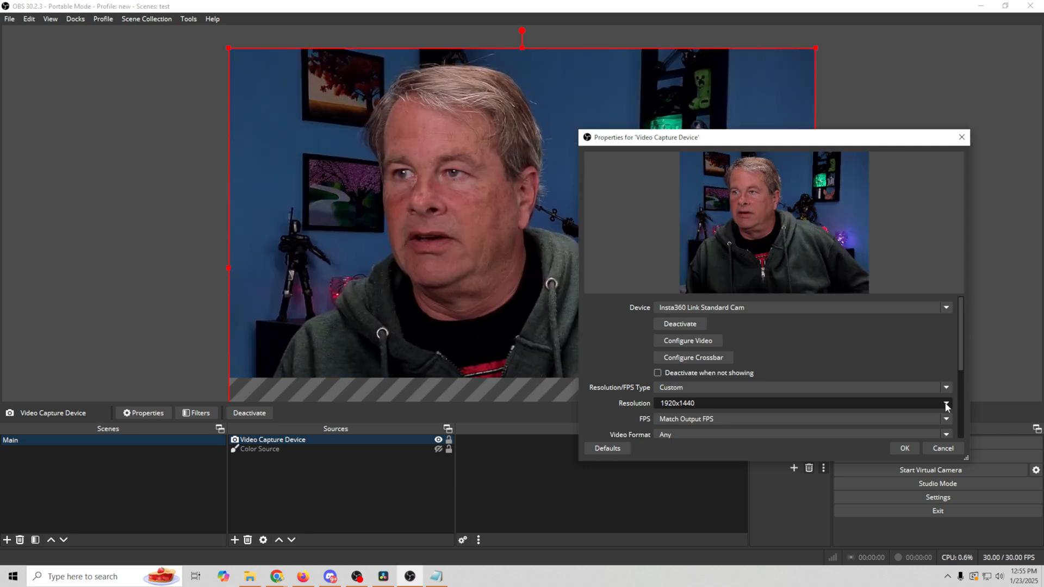
{"action": "left_click", "coordinate": [946, 407]}
{"action": "left_click", "coordinate": [680, 435]}
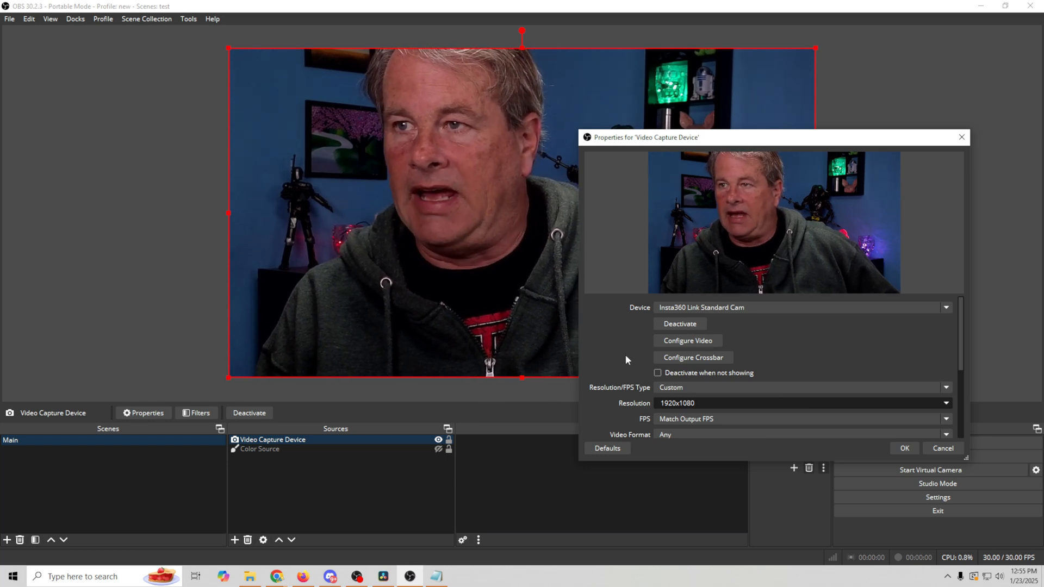
- Enable a custom audio device for the camera source and try Cam Link Pro Audio-1
{"action": "scroll", "coordinate": [619, 367], "scroll_direction": "down", "scroll_amount": 2}
{"action": "scroll", "coordinate": [619, 372], "scroll_direction": "down", "scroll_amount": 3}
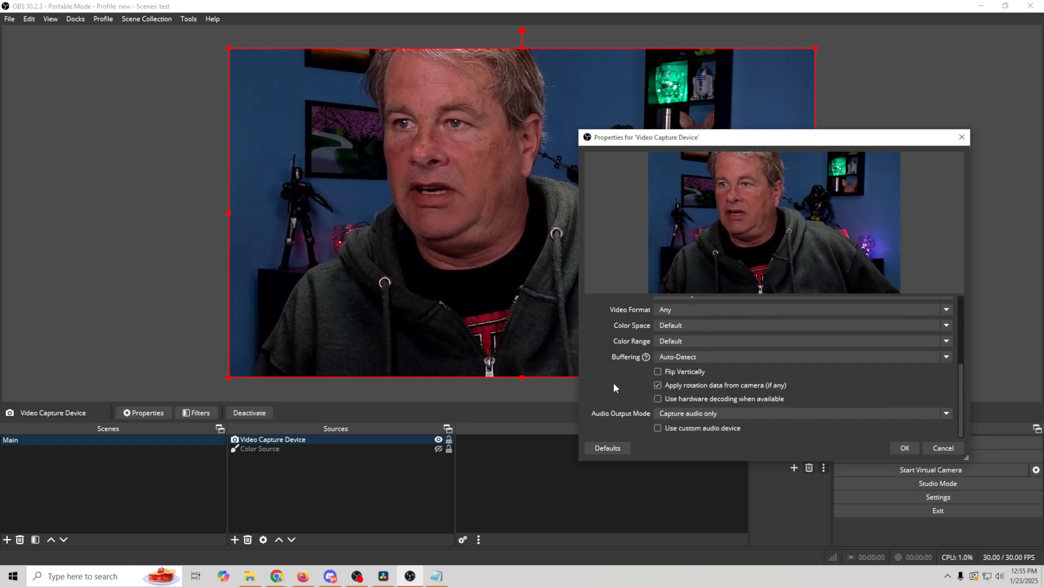
{"action": "left_click", "coordinate": [658, 429]}
{"action": "scroll", "coordinate": [608, 401], "scroll_direction": "down", "scroll_amount": 5}
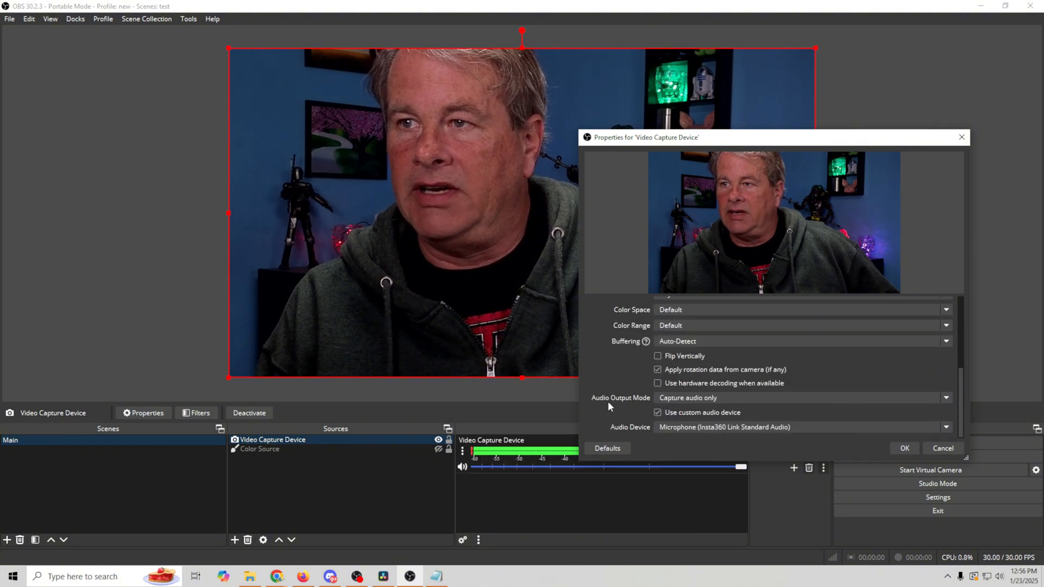
{"action": "left_click", "coordinate": [746, 429]}
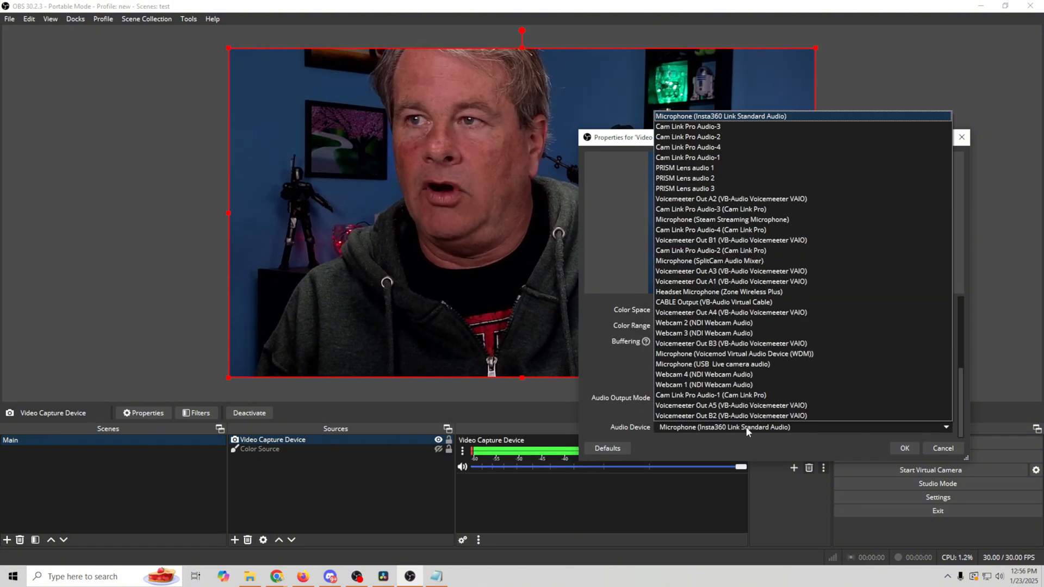
{"action": "left_click", "coordinate": [702, 157]}
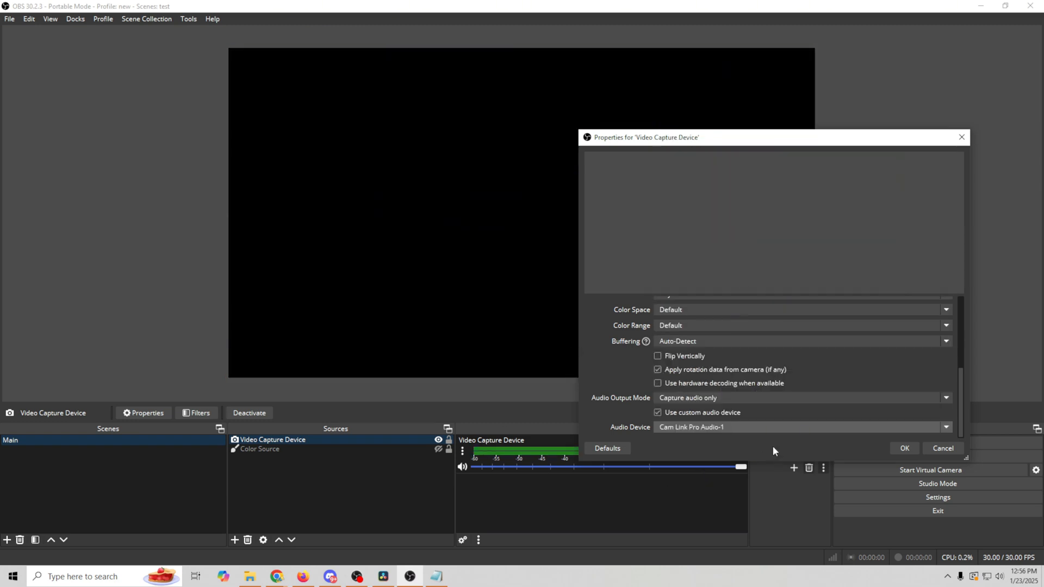
- Set the camera's audio device to Microphone (Insta360 Link Standard Audio), accept its properties, and mute the camera in the audio mixer
{"action": "left_click", "coordinate": [738, 427]}
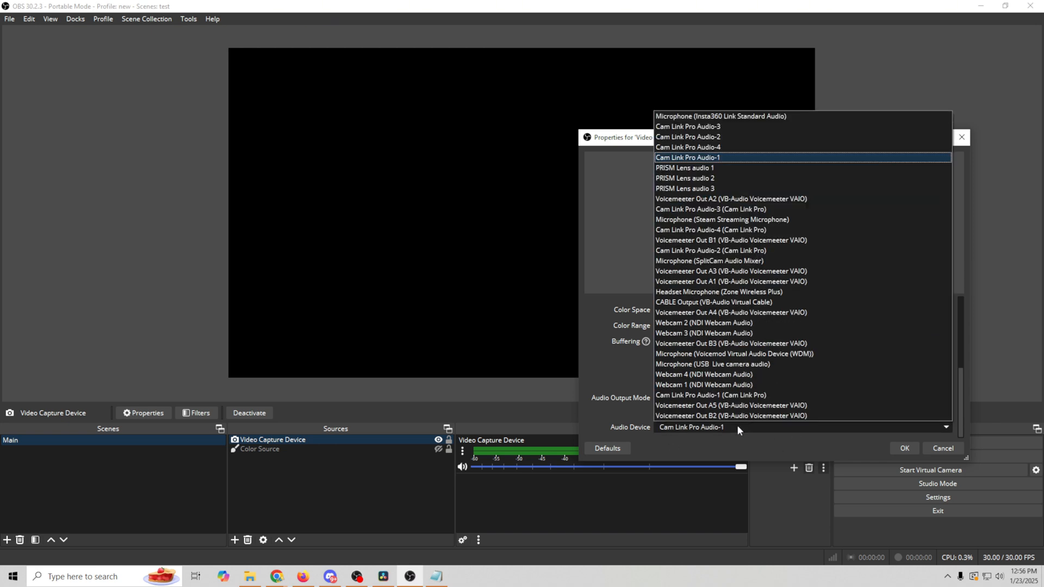
{"action": "left_click", "coordinate": [727, 115]}
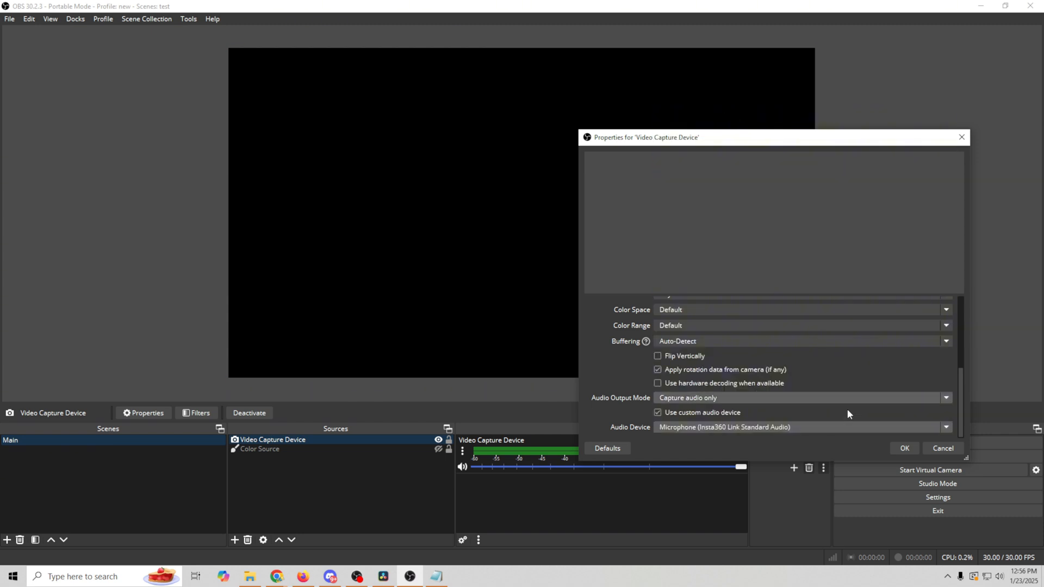
{"action": "left_click", "coordinate": [904, 448]}
{"action": "right_click", "coordinate": [585, 447]}
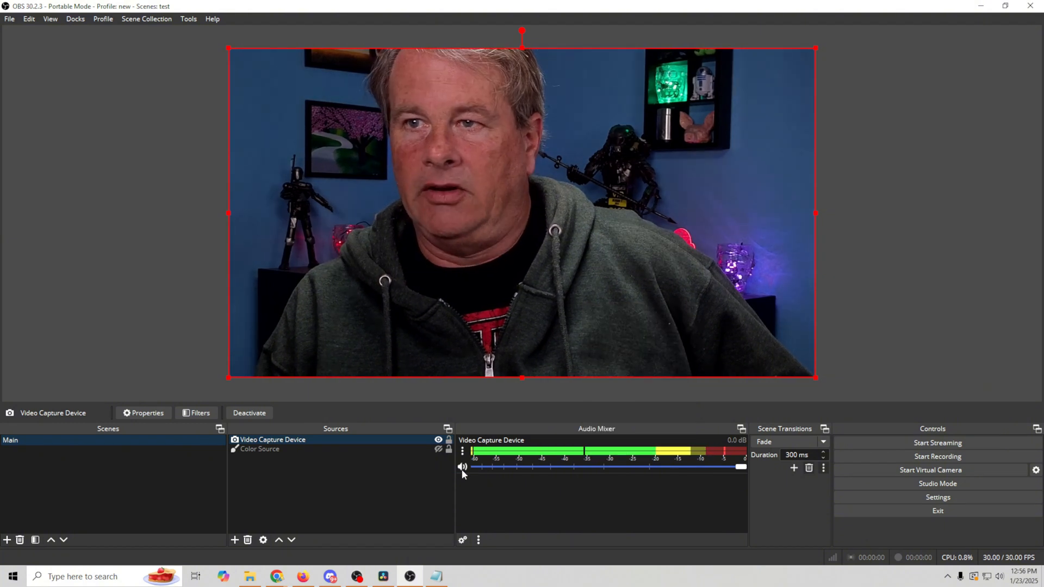
{"action": "left_click", "coordinate": [462, 468]}
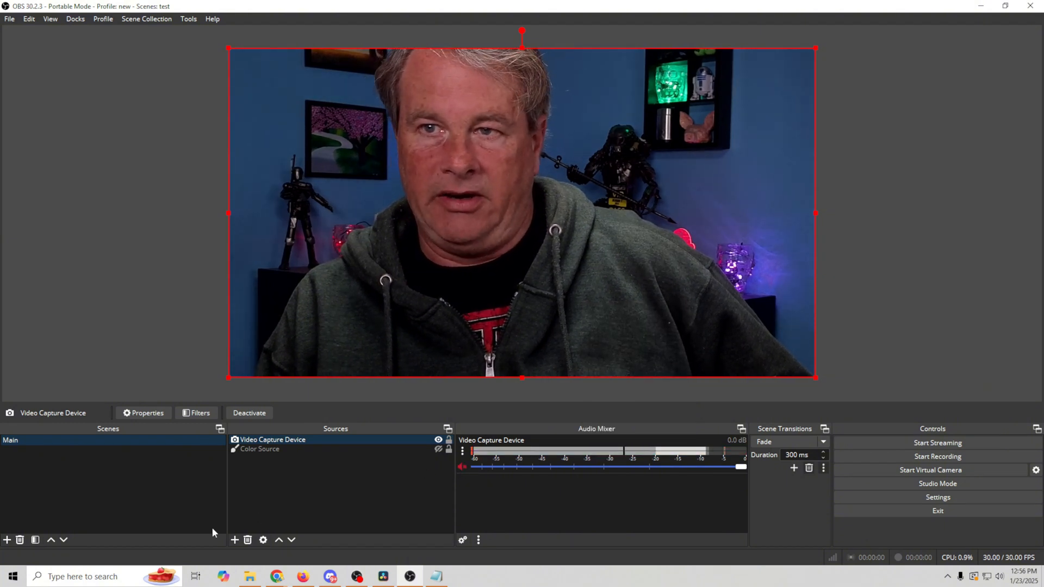
- Add a new Audio Input Capture source using Cam Link Pro Audio-1 (Cam Link Pro) as its device
{"action": "left_click", "coordinate": [235, 540]}
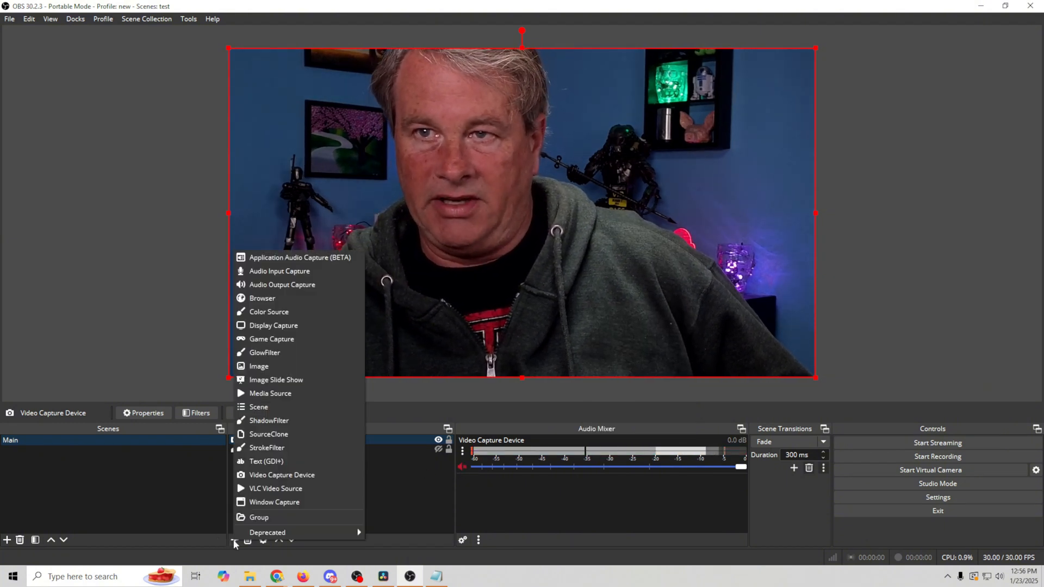
{"action": "left_click", "coordinate": [278, 271]}
{"action": "key", "text": "Return"}
{"action": "left_click", "coordinate": [694, 148]}
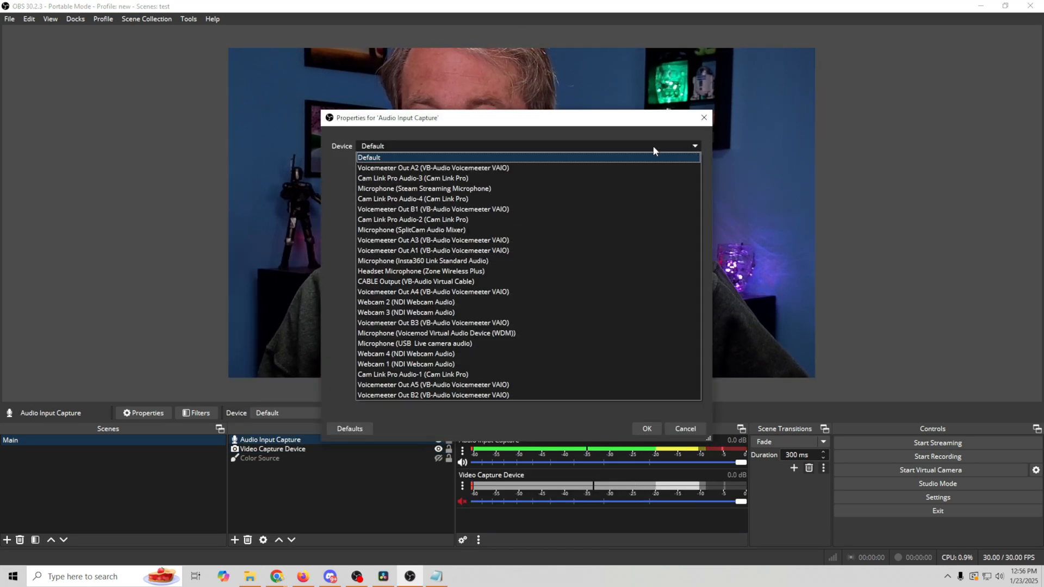
{"action": "left_click", "coordinate": [435, 375]}
{"action": "left_click", "coordinate": [647, 429]}
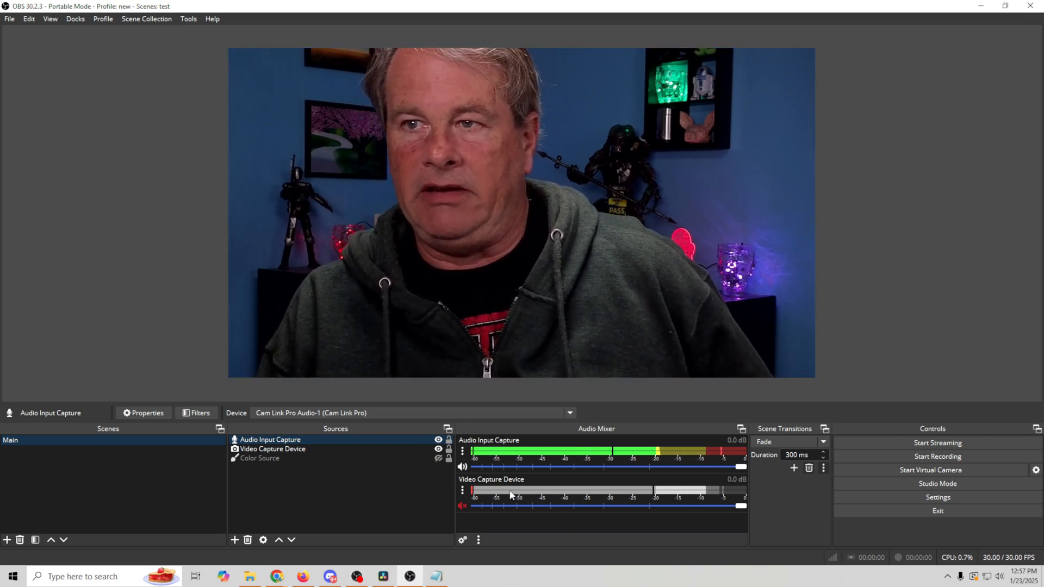
- Hide the Video Capture Device from the audio mixer and switch the mixer to the vertical layout
{"action": "right_click", "coordinate": [586, 496]}
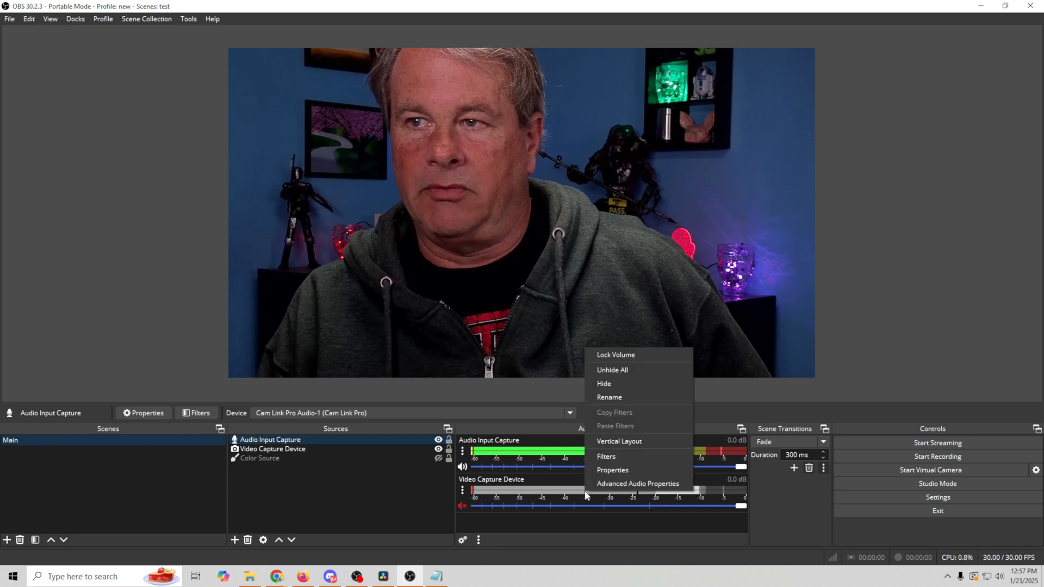
{"action": "left_click", "coordinate": [617, 383]}
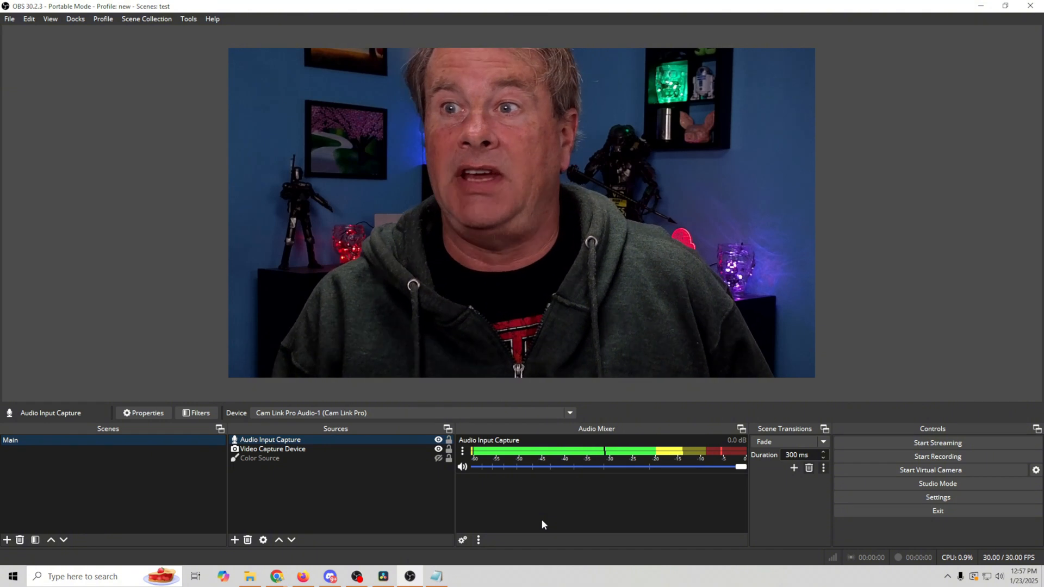
{"action": "right_click", "coordinate": [539, 512]}
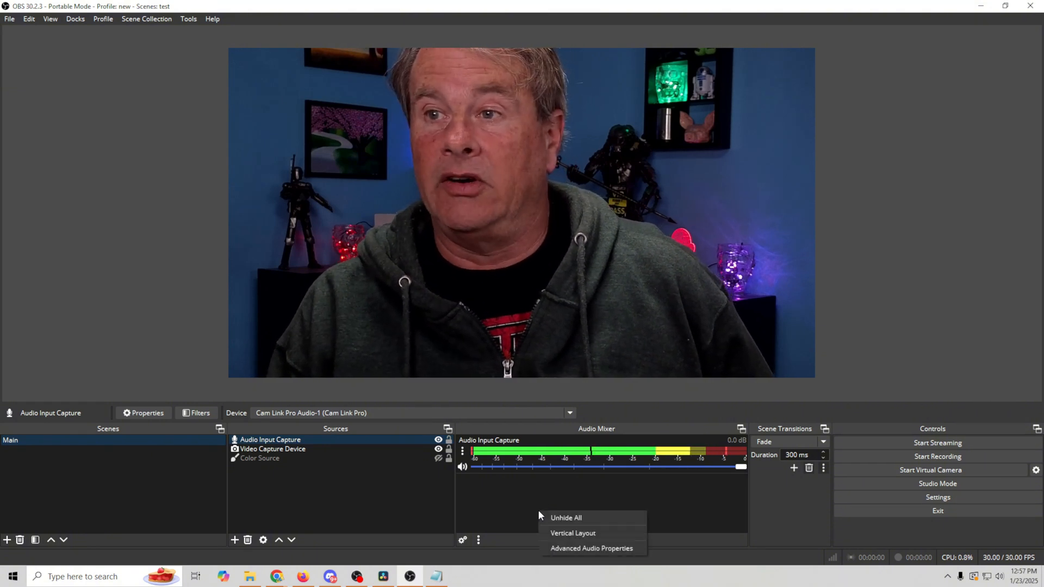
{"action": "left_click", "coordinate": [551, 533]}
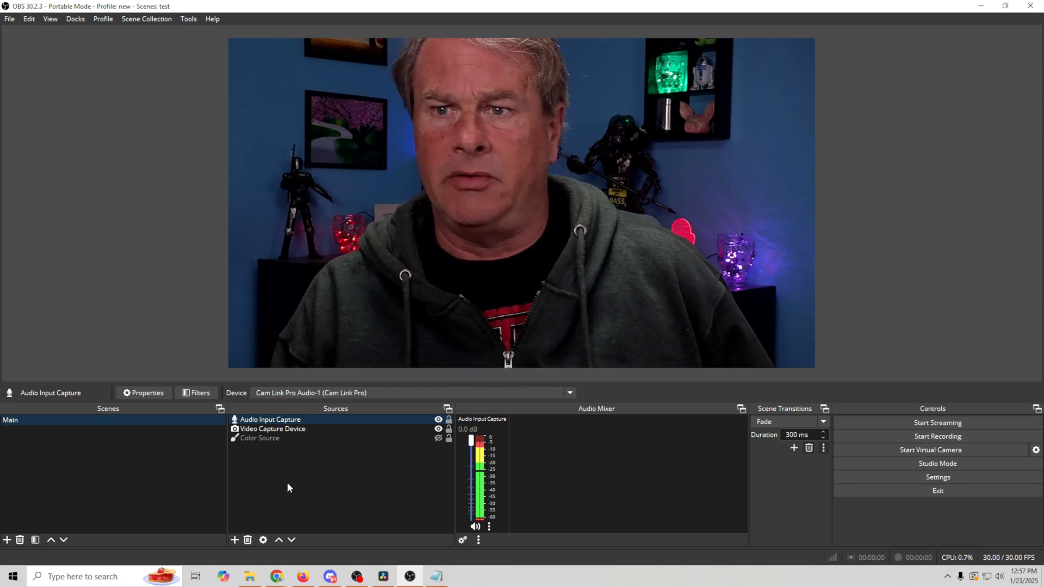
- Add a new Window Capture source and have it capture the Discord window
{"action": "left_click", "coordinate": [235, 540]}
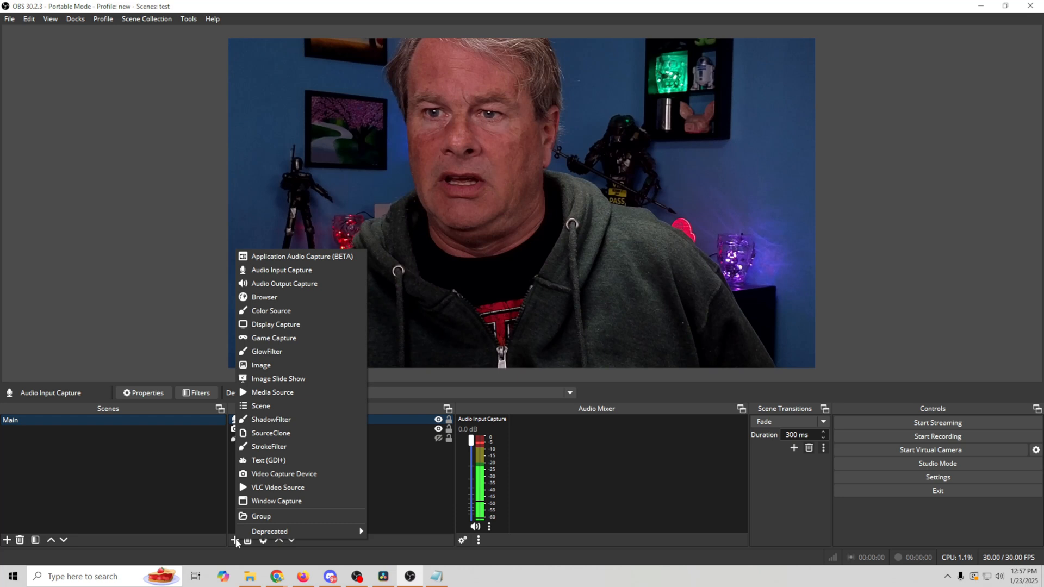
{"action": "left_click", "coordinate": [285, 505]}
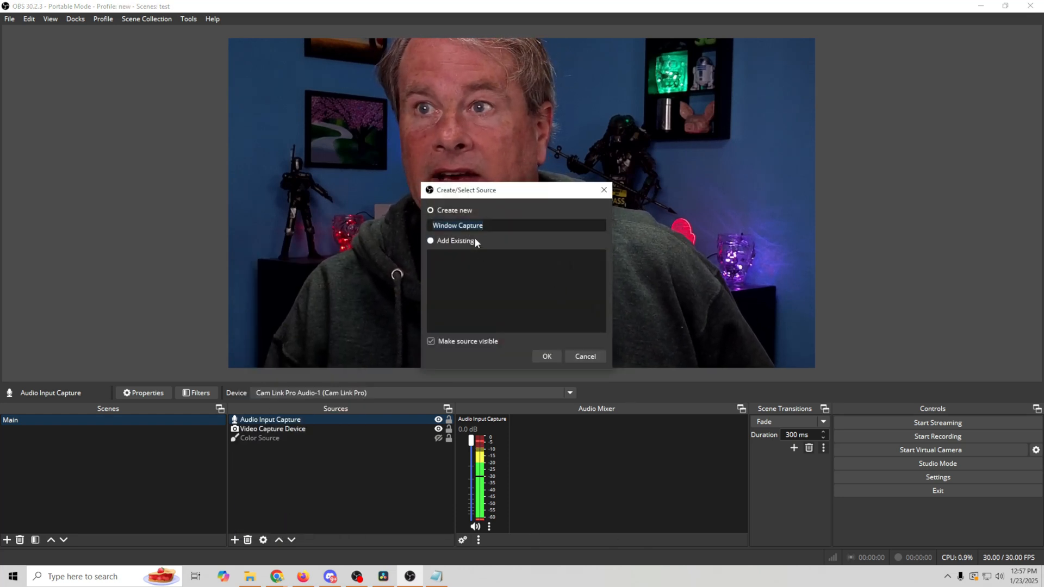
{"action": "key", "text": "Return"}
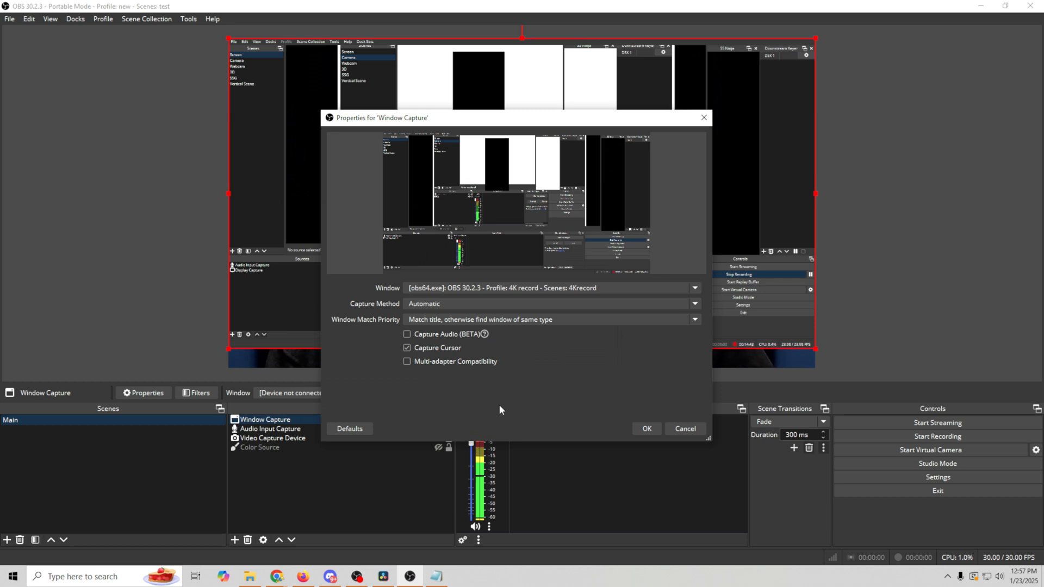
{"action": "left_click", "coordinate": [695, 289]}
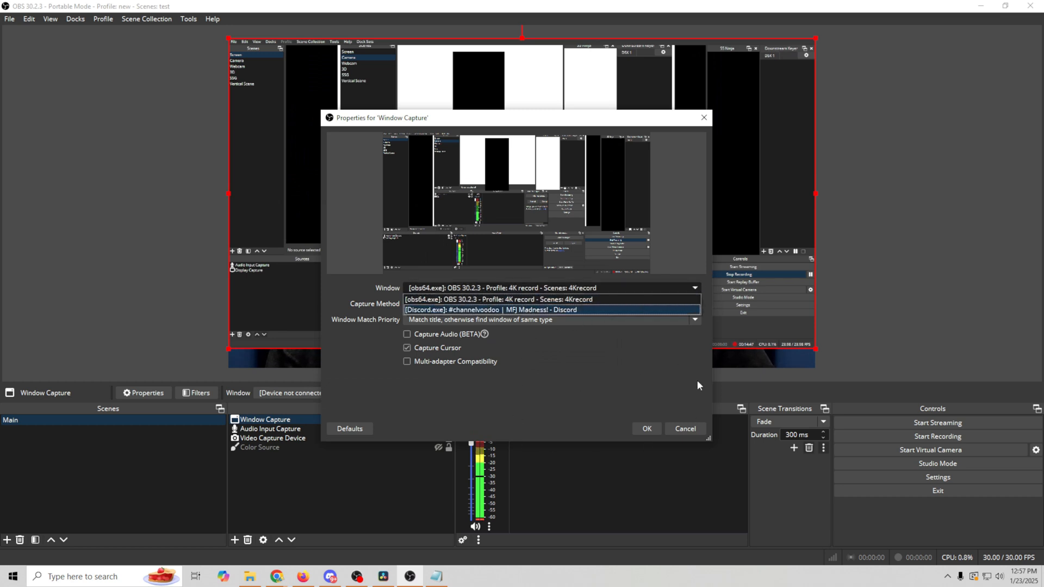
{"action": "left_click", "coordinate": [466, 310]}
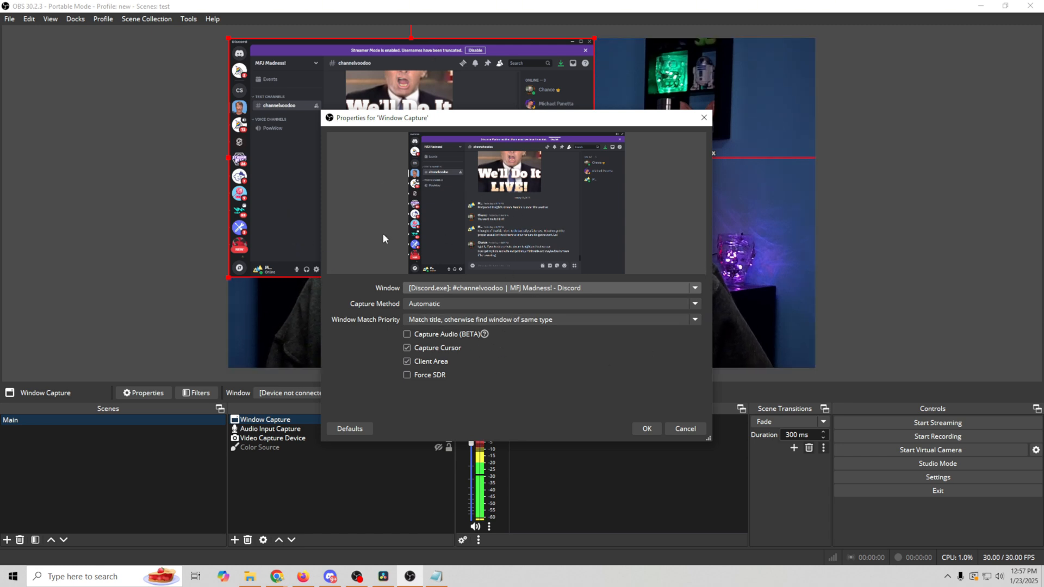
- Set the Window Capture source to the OBS window with the 4K record profile and accept its properties
{"action": "left_click", "coordinate": [695, 288]}
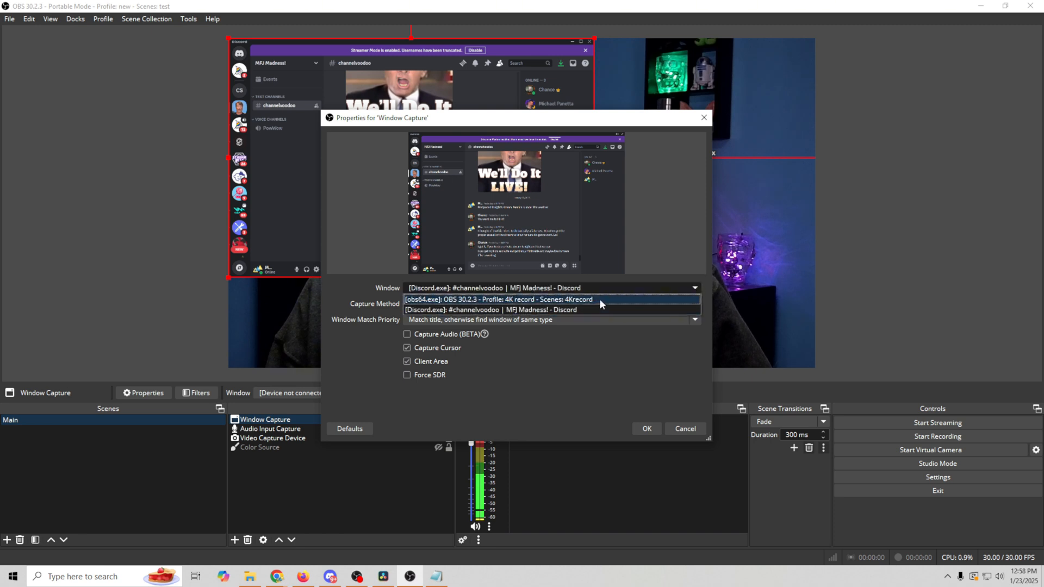
{"action": "left_click", "coordinate": [599, 299]}
{"action": "left_click_drag", "start_coordinate": [541, 126], "coordinate": [561, 217]}
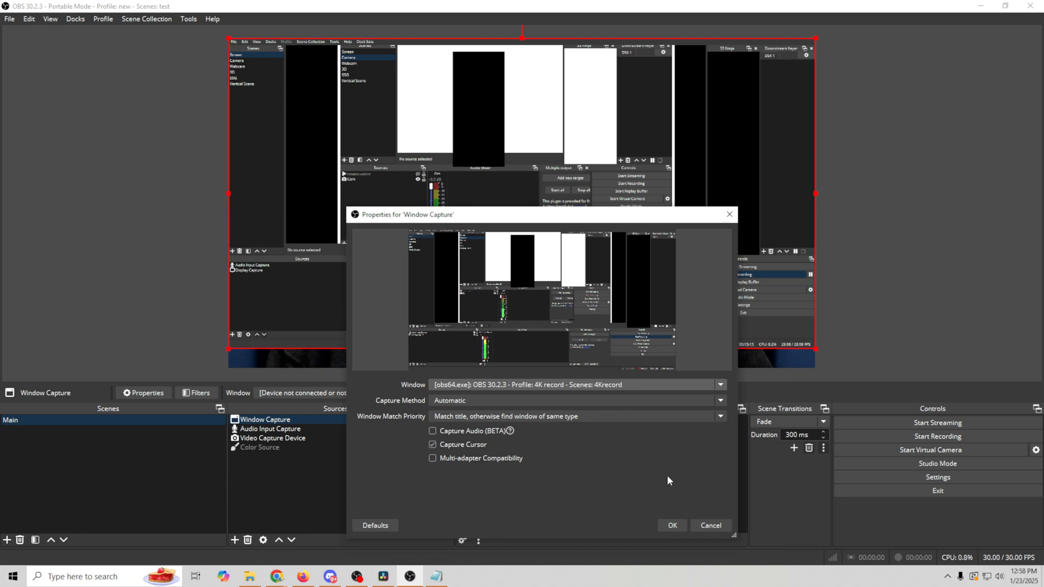
{"action": "left_click", "coordinate": [673, 525]}
- Remove the Window Capture source from the Main scene
{"action": "right_click", "coordinate": [318, 418]}
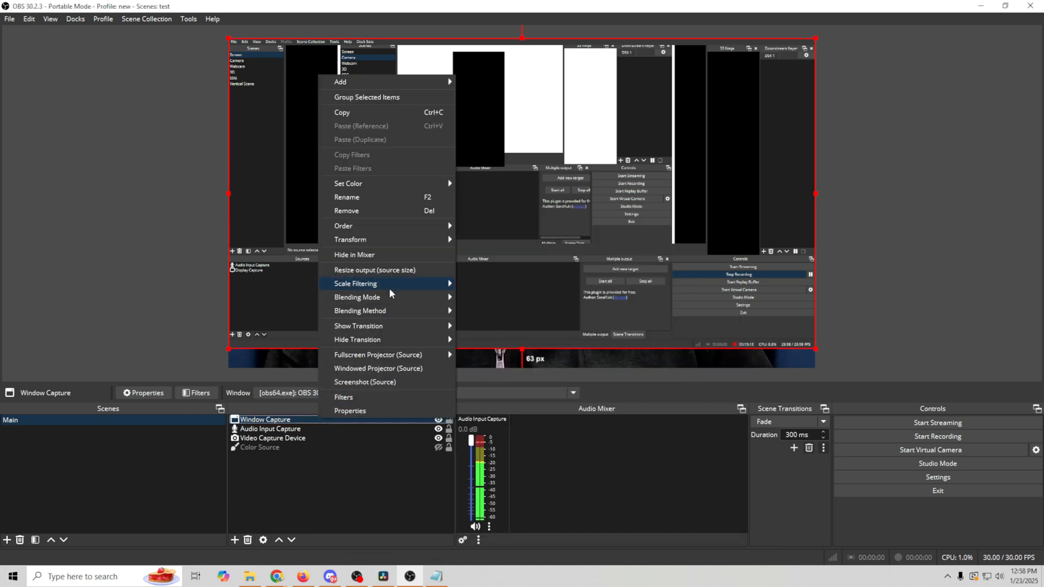
{"action": "left_click", "coordinate": [384, 210]}
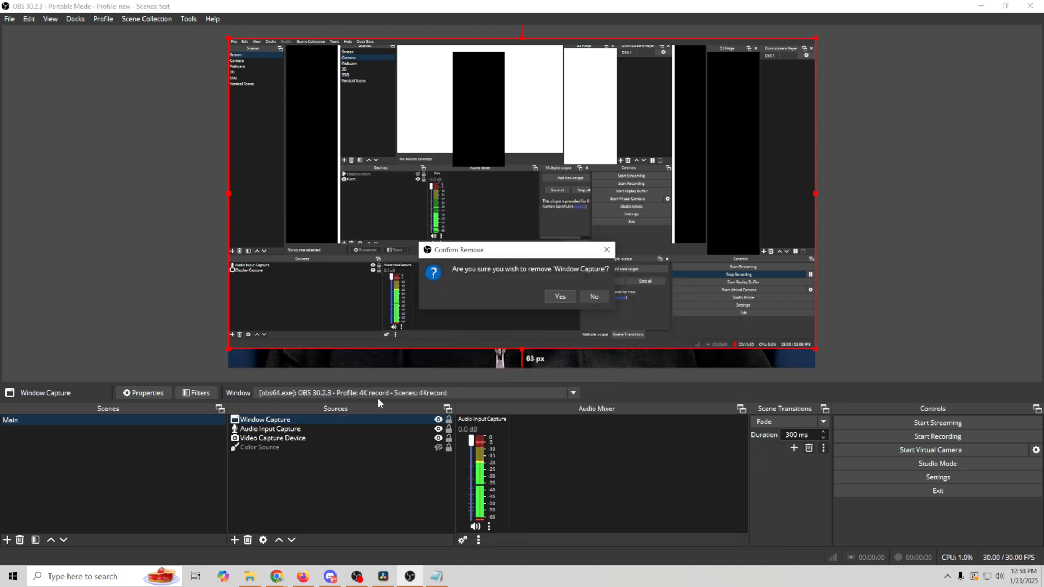
{"action": "key", "text": "Return"}
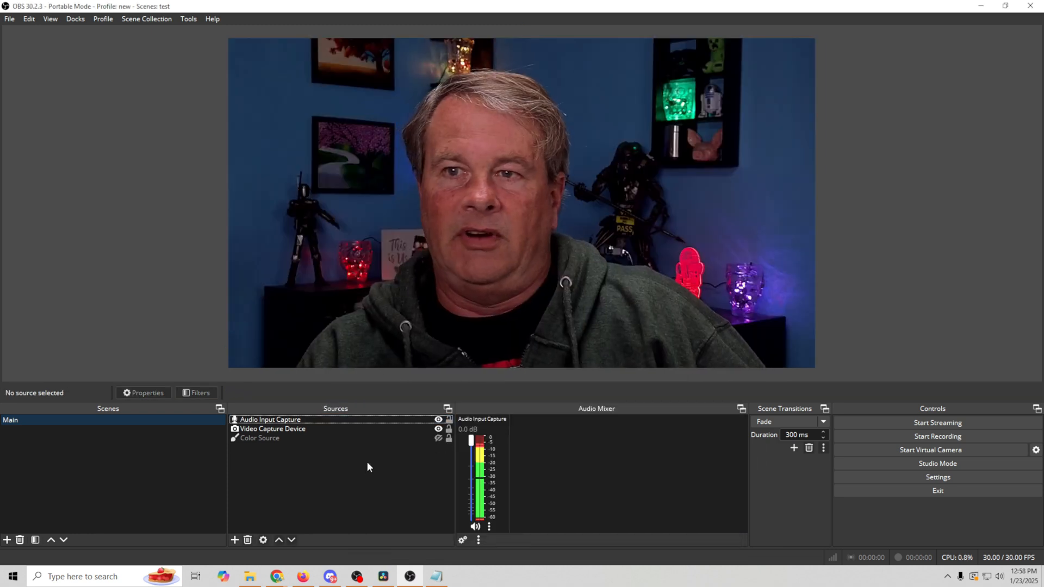
- Toggle the camera's visibility off and on, and shrink it in the canvas's upper-left corner, leaving about 772 px on its right and 434 px below
{"action": "left_click", "coordinate": [438, 429]}
{"action": "left_click", "coordinate": [438, 429]}
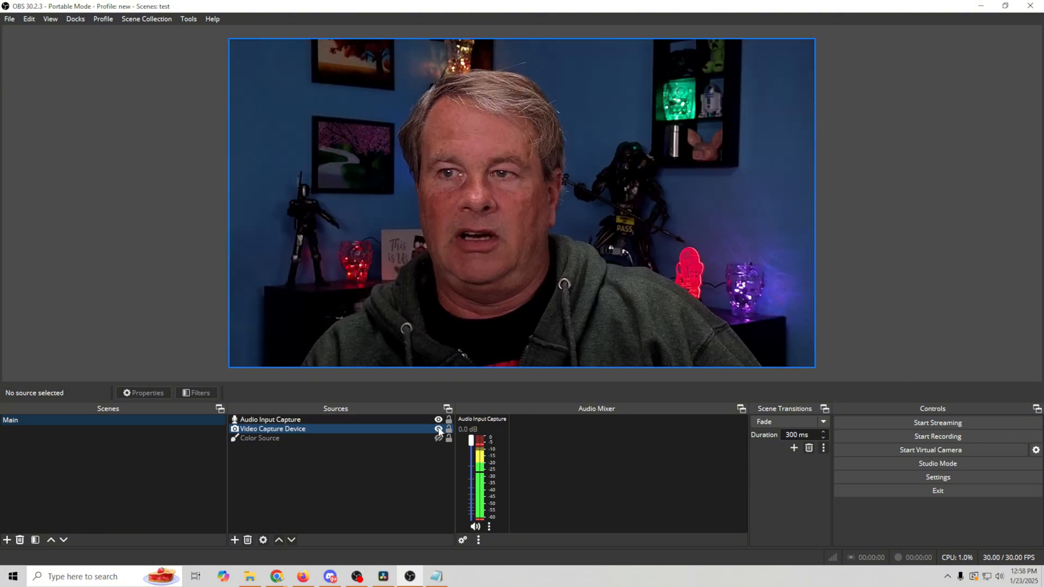
{"action": "left_click", "coordinate": [814, 364]}
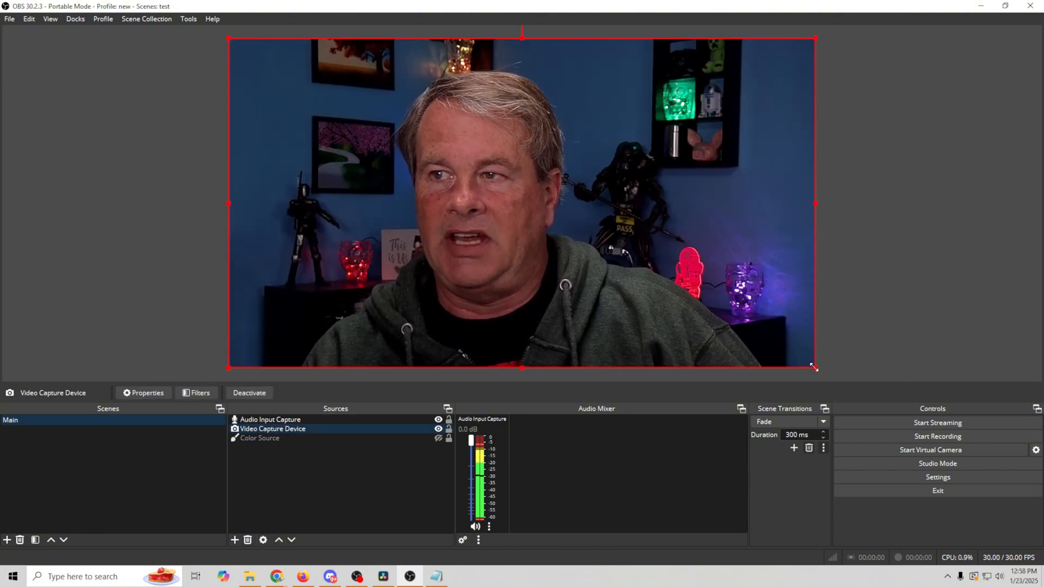
{"action": "left_click_drag", "start_coordinate": [814, 364], "coordinate": [547, 189]}
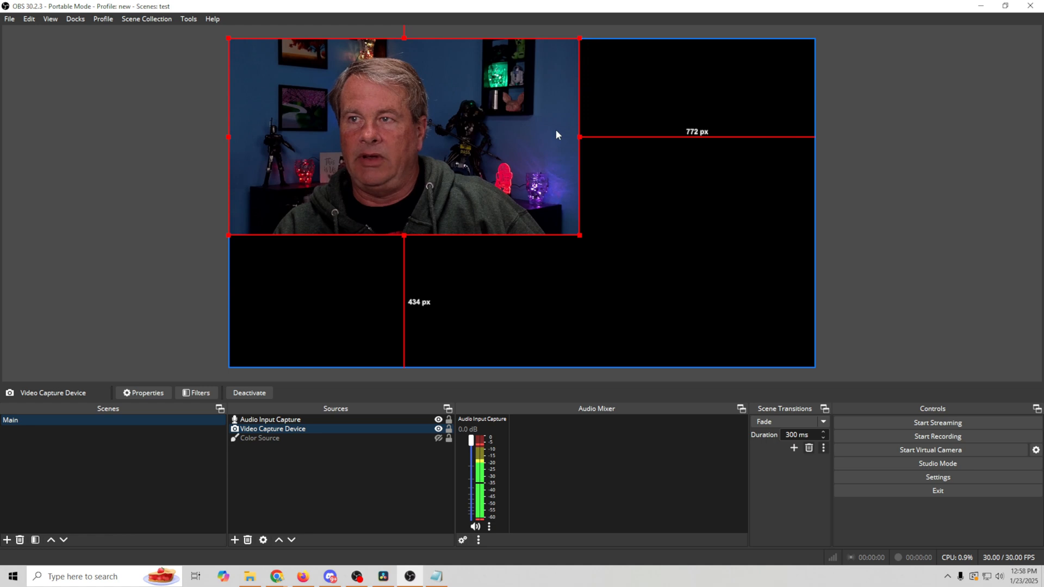
- Move the camera toward the canvas centre and crop its left and right sides, leaving about 587 px on its left and 633 px on its right
{"action": "left_click_drag", "start_coordinate": [554, 133], "coordinate": [628, 223]}
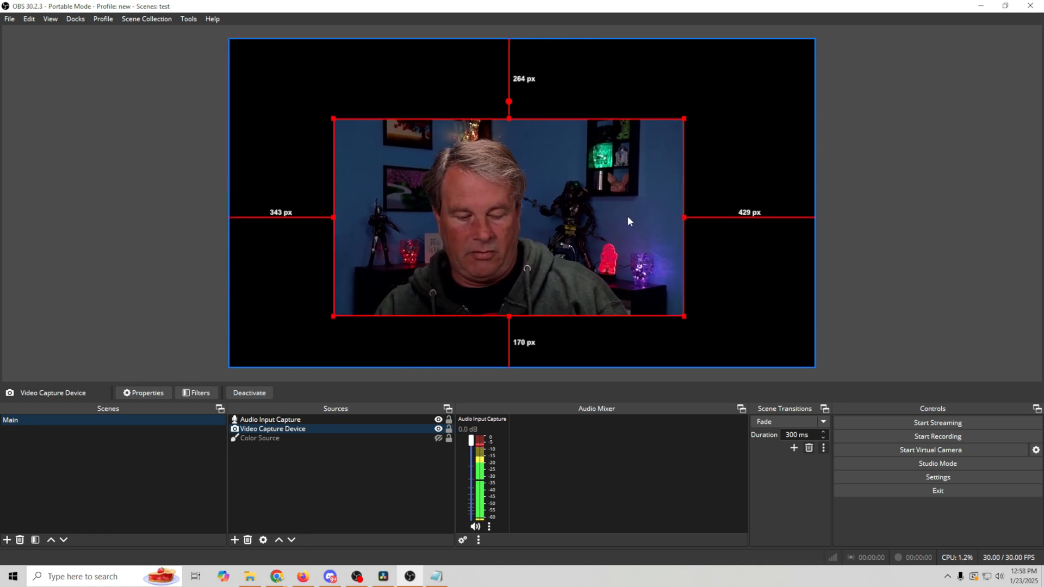
{"action": "key", "text": "alt"}
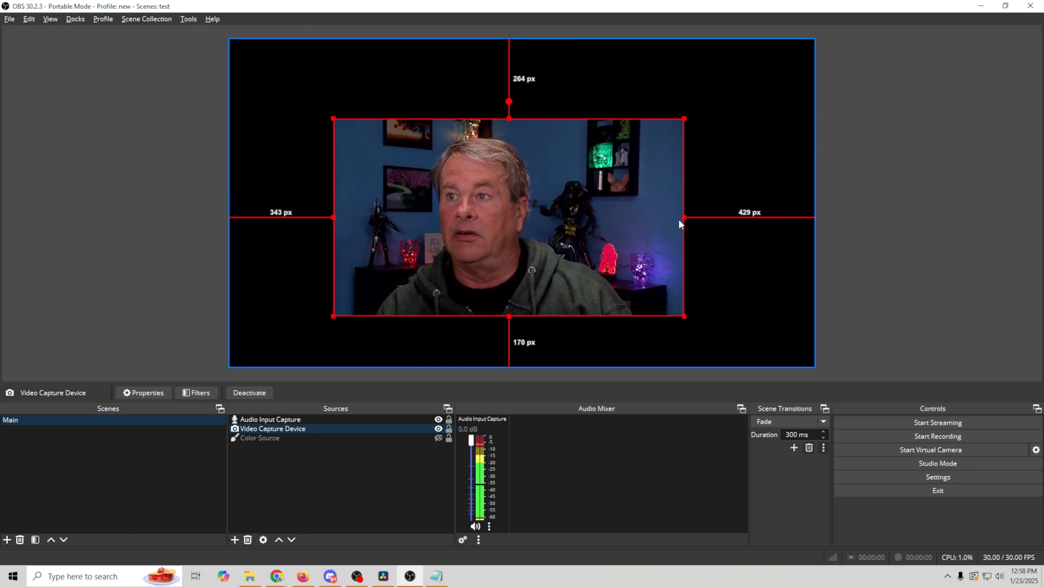
{"action": "left_click_drag", "start_coordinate": [684, 218], "coordinate": [597, 220]}
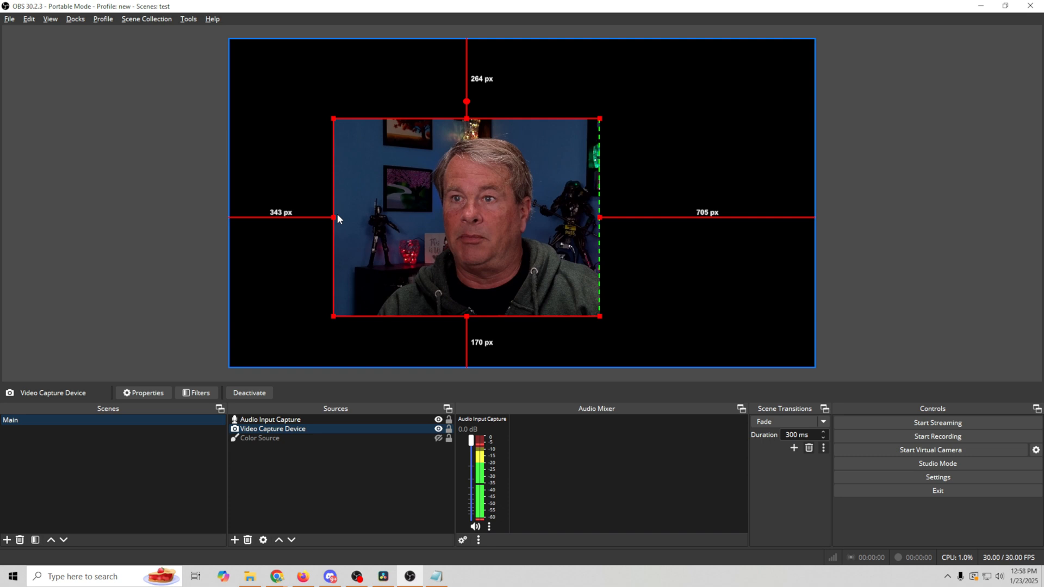
{"action": "left_click_drag", "start_coordinate": [333, 216], "coordinate": [408, 217]}
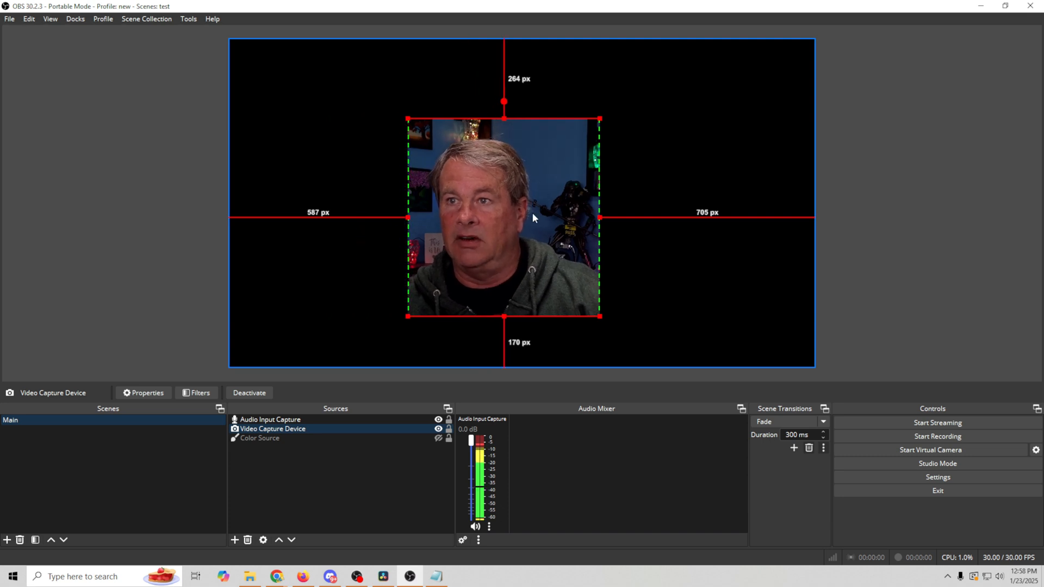
{"action": "left_click_drag", "start_coordinate": [601, 218], "coordinate": [621, 242]}
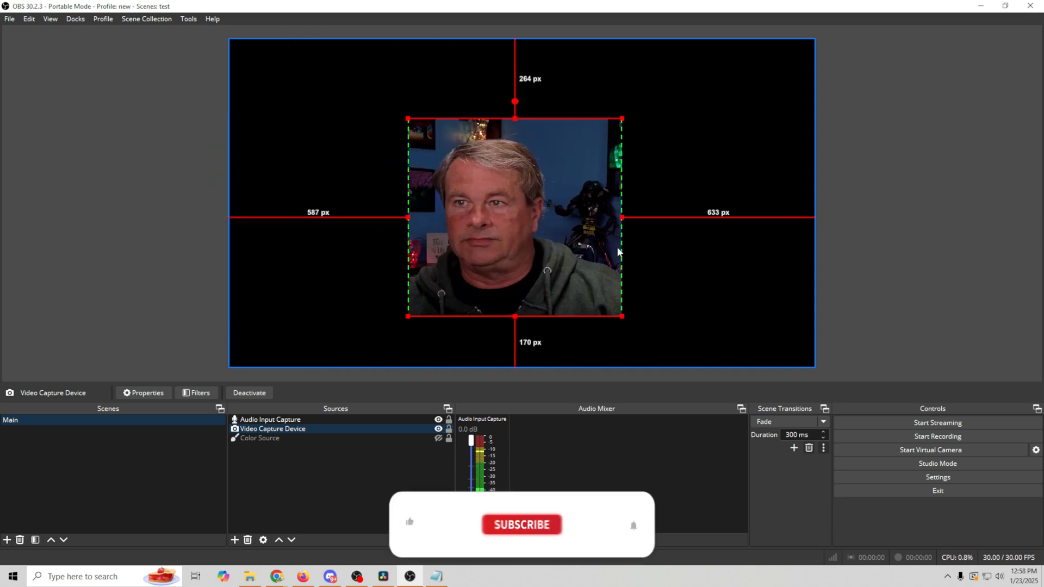
- Reset the camera's transform so it fills the canvas of the Main scene uncropped
{"action": "right_click", "coordinate": [566, 229]}
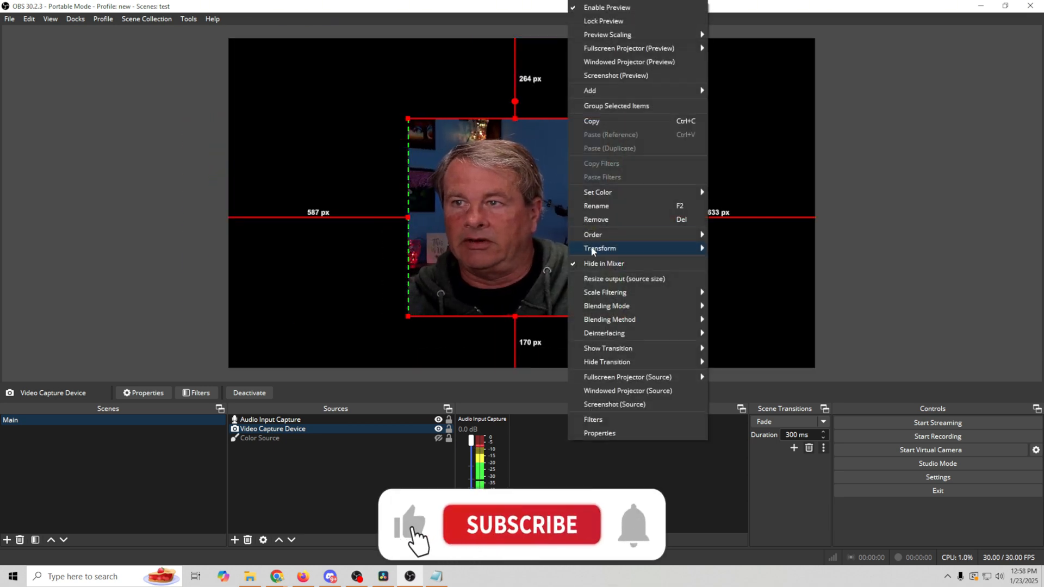
{"action": "mouse_move", "coordinate": [593, 250]}
{"action": "left_click", "coordinate": [736, 289]}
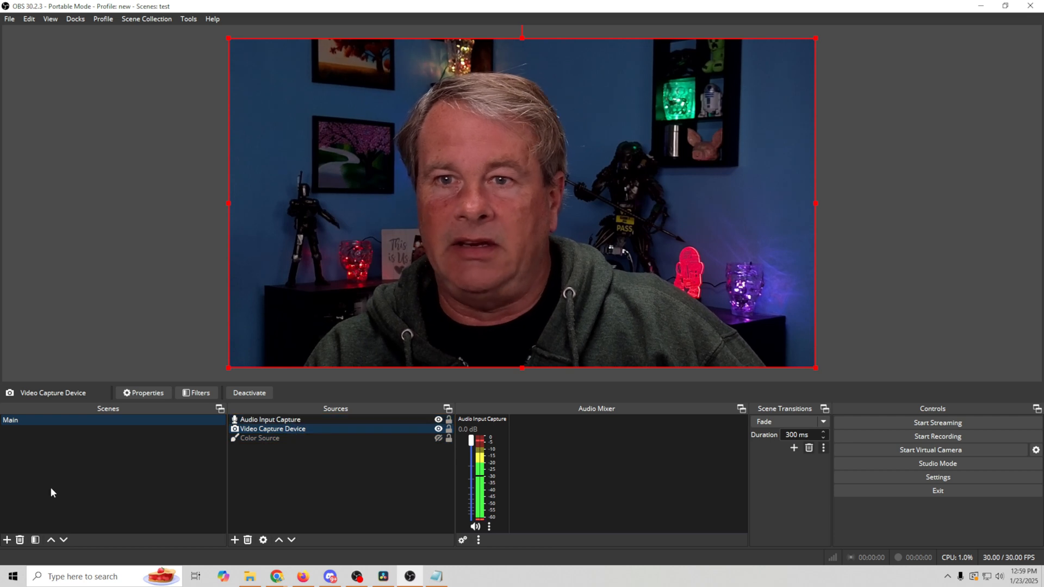
- Add a new scene named "review"
{"action": "left_click", "coordinate": [7, 540]}
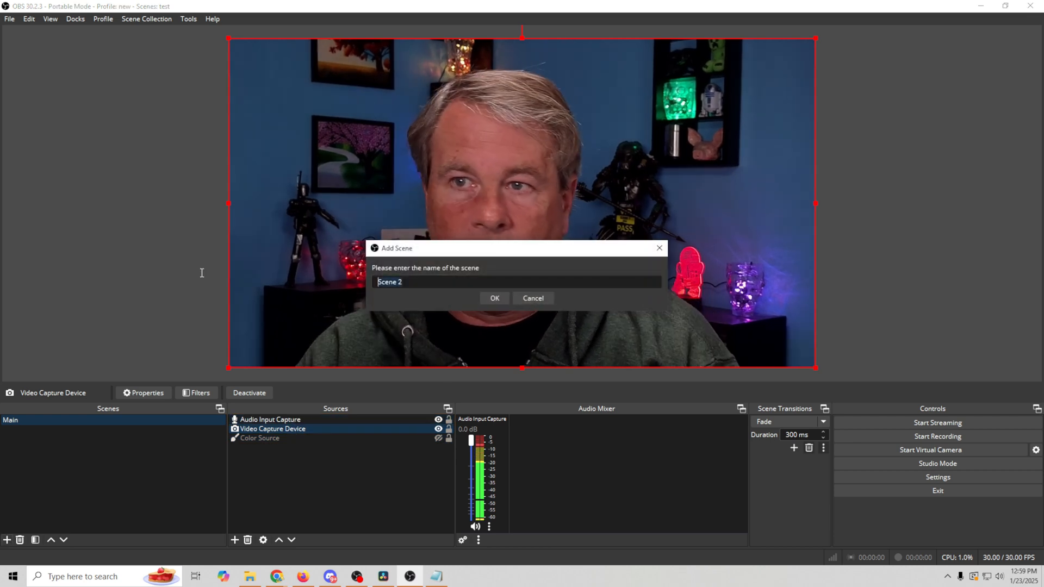
{"action": "type", "text": "review"}
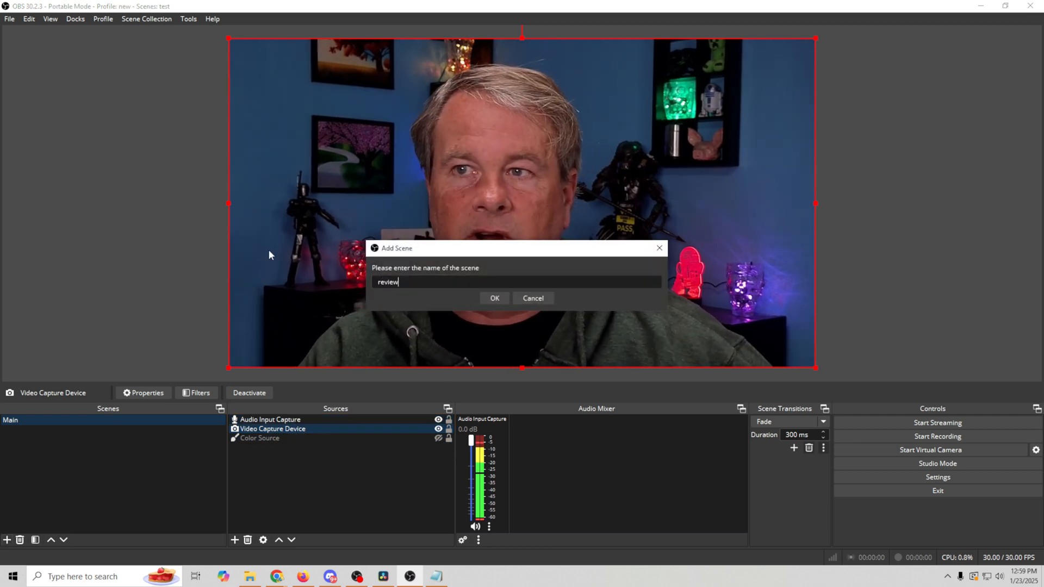
{"action": "left_click", "coordinate": [496, 298]}
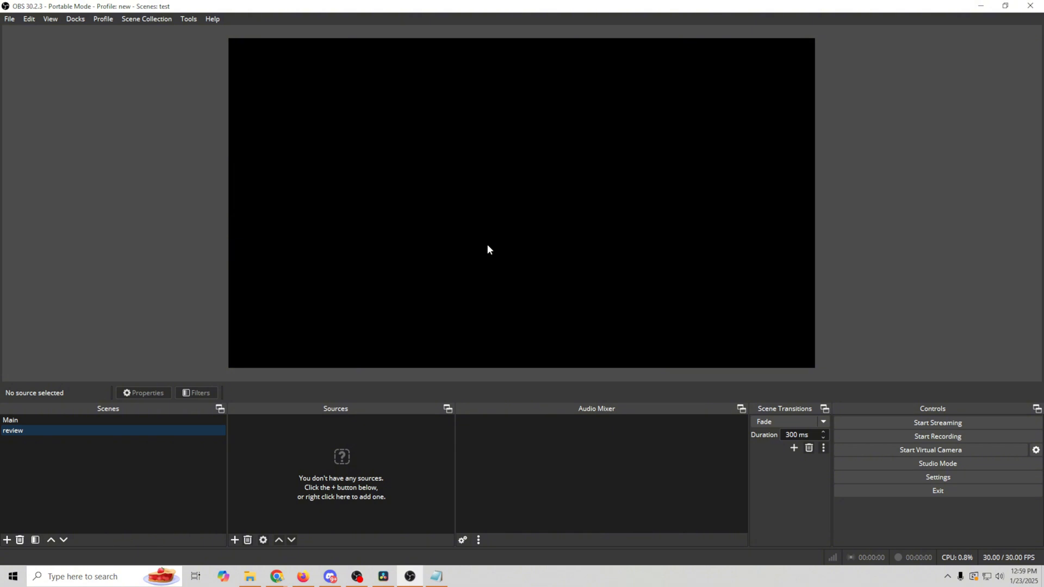
- Add the existing Video Capture Device to the review scene and shrink it into the canvas's lower-left corner, about 54 px from the left and 53 px from the bottom
{"action": "left_click", "coordinate": [235, 540]}
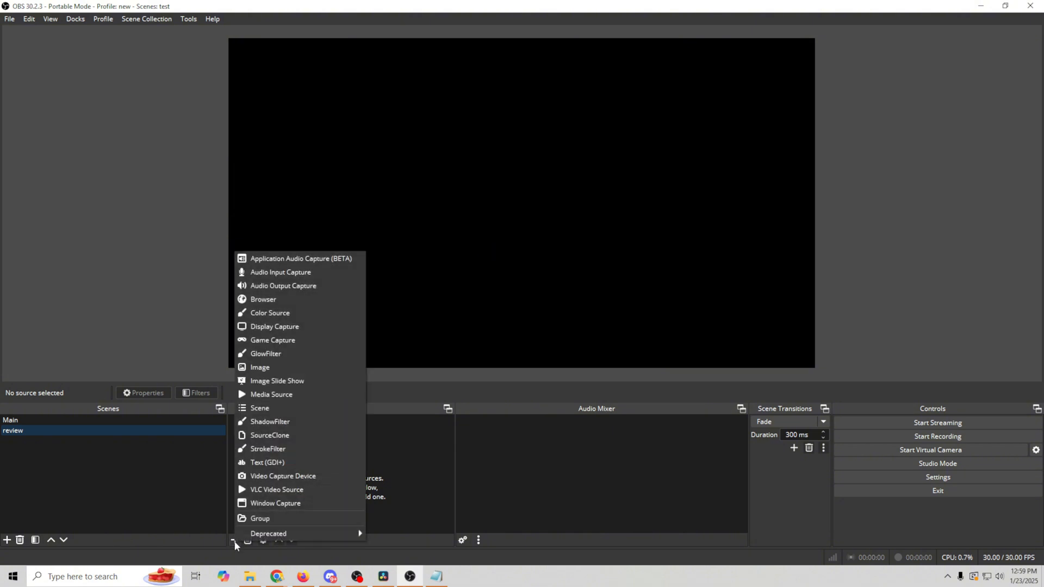
{"action": "left_click", "coordinate": [274, 477]}
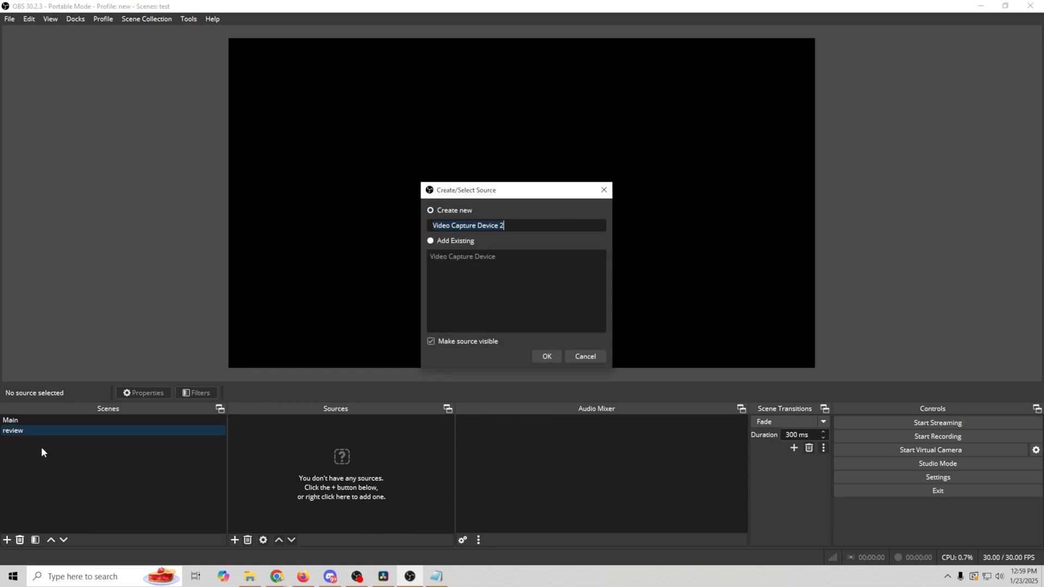
{"action": "left_click", "coordinate": [431, 241]}
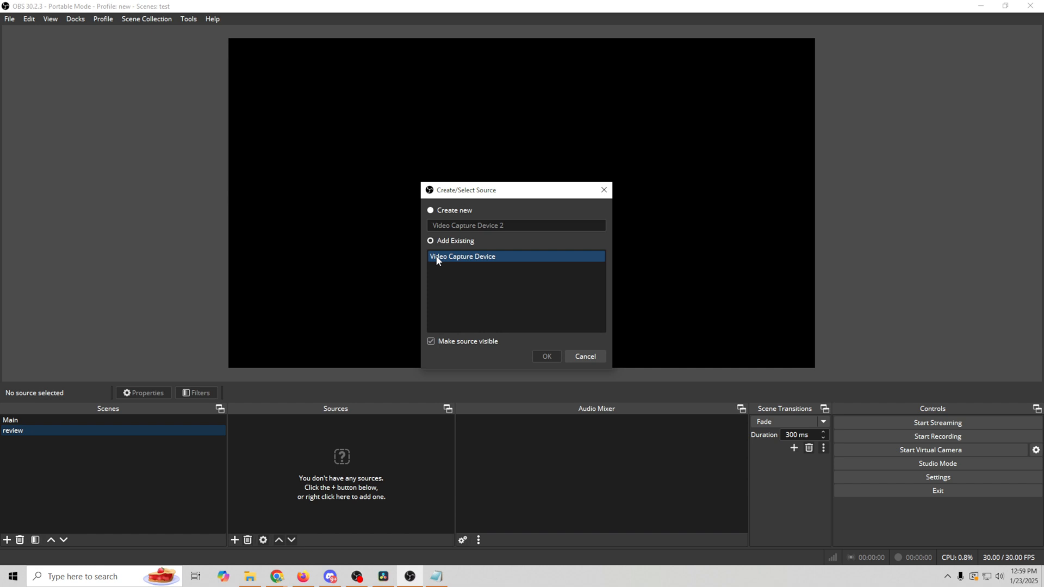
{"action": "left_click", "coordinate": [437, 258]}
{"action": "left_click", "coordinate": [545, 357]}
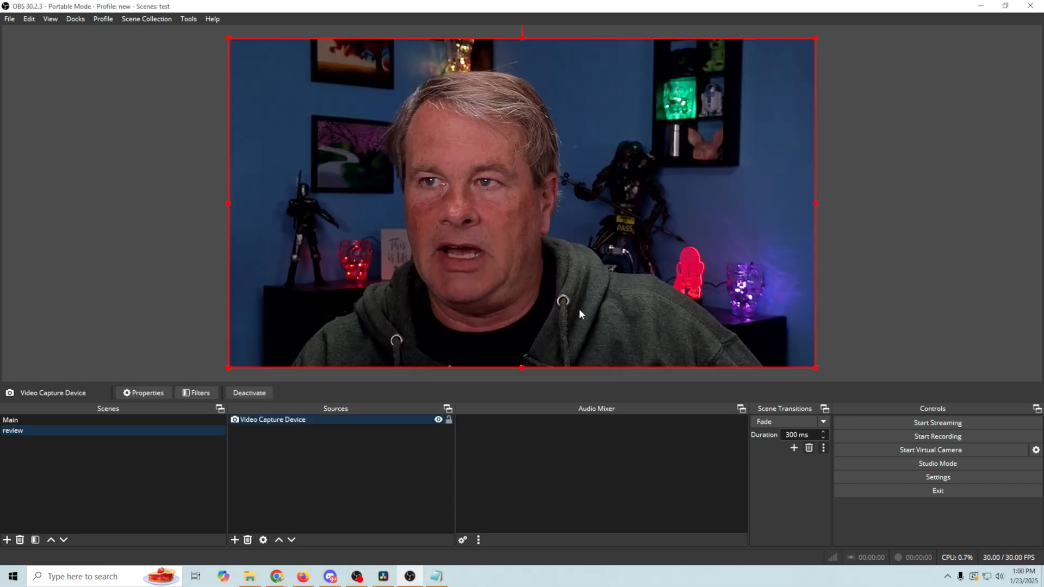
{"action": "left_click_drag", "start_coordinate": [815, 38], "coordinate": [328, 265]}
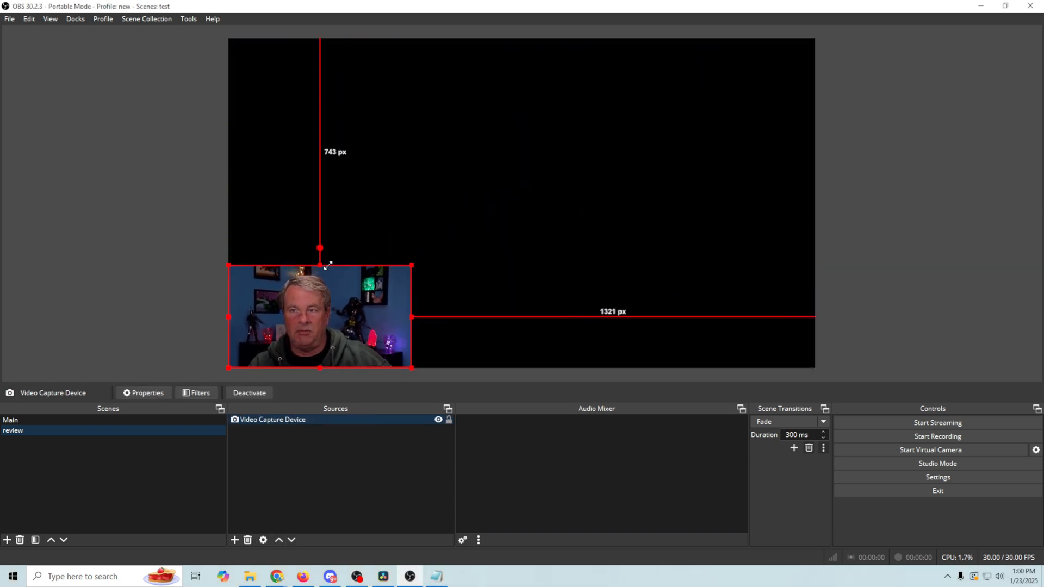
{"action": "left_click_drag", "start_coordinate": [323, 312], "coordinate": [340, 296]}
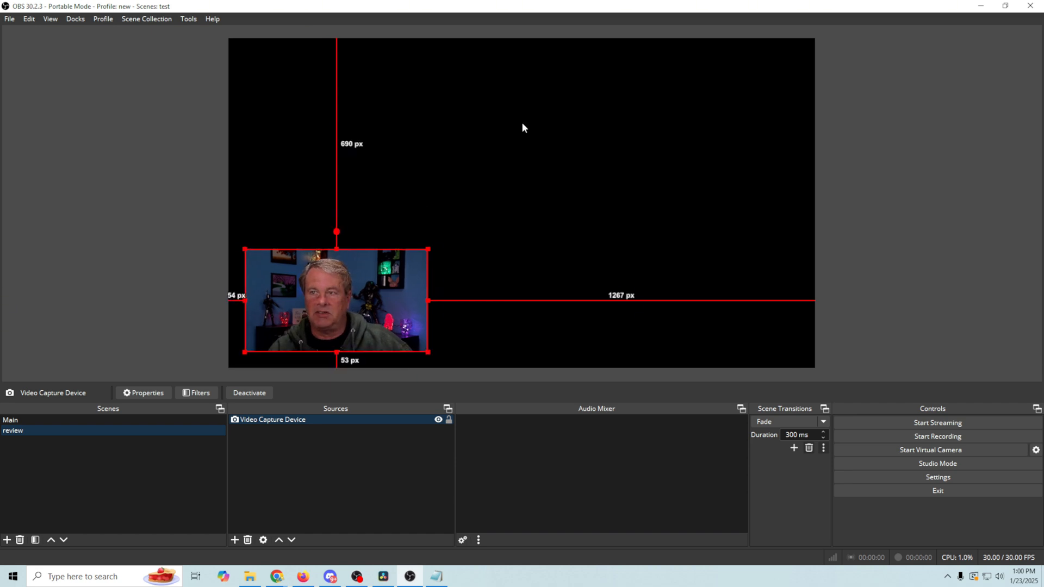
- Add a Media Source using "The Witcher 3 Wild Hunt - Official Gameplay (edit).mp4" and place it beneath the Video Capture Device in the source order
{"action": "left_click", "coordinate": [233, 541]}
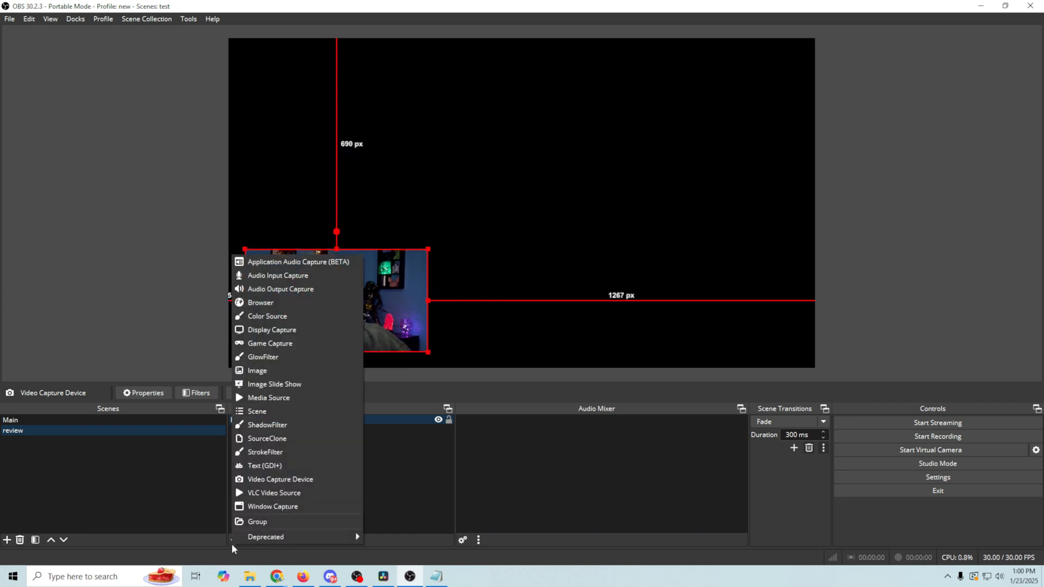
{"action": "left_click", "coordinate": [290, 397]}
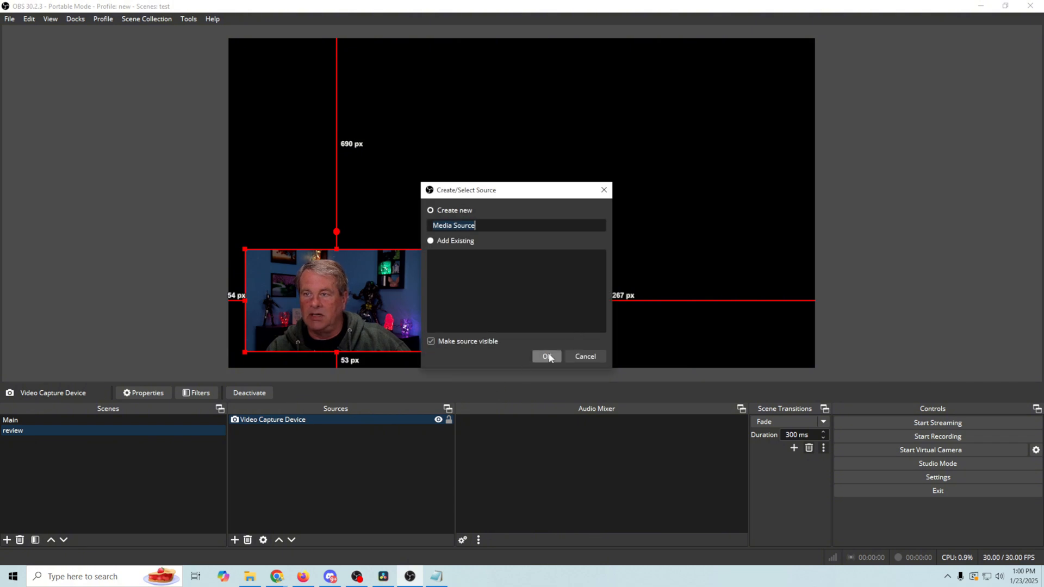
{"action": "left_click", "coordinate": [548, 356]}
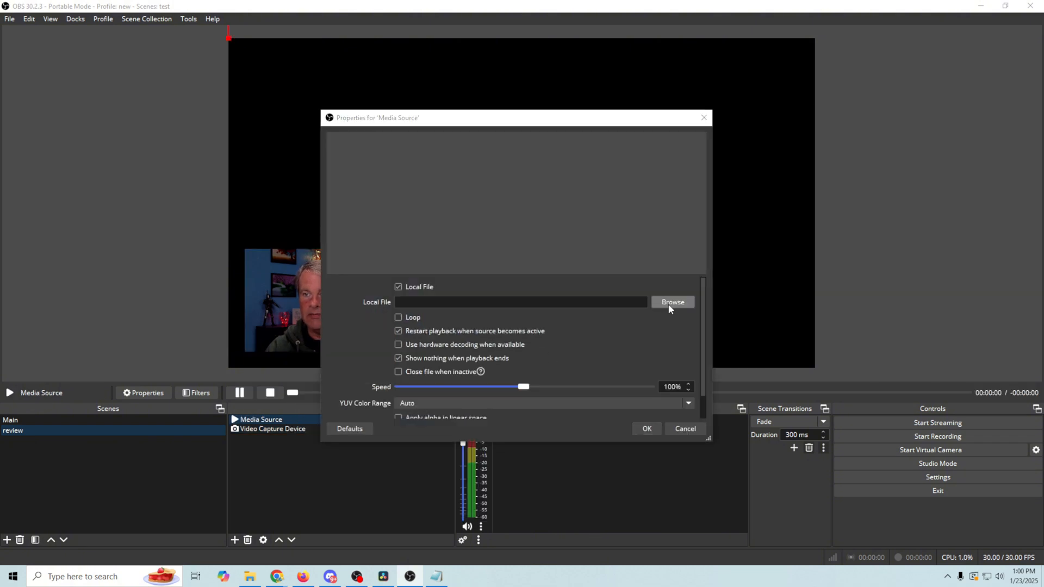
{"action": "left_click", "coordinate": [668, 306]}
{"action": "scroll", "coordinate": [626, 417], "scroll_direction": "down", "scroll_amount": 8}
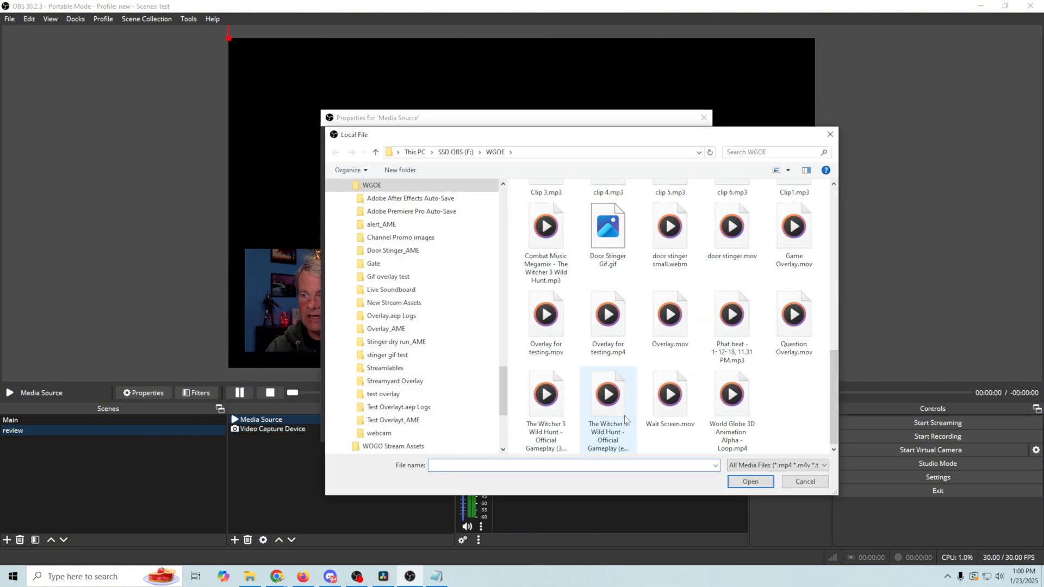
{"action": "left_click", "coordinate": [607, 414]}
{"action": "left_click", "coordinate": [734, 482]}
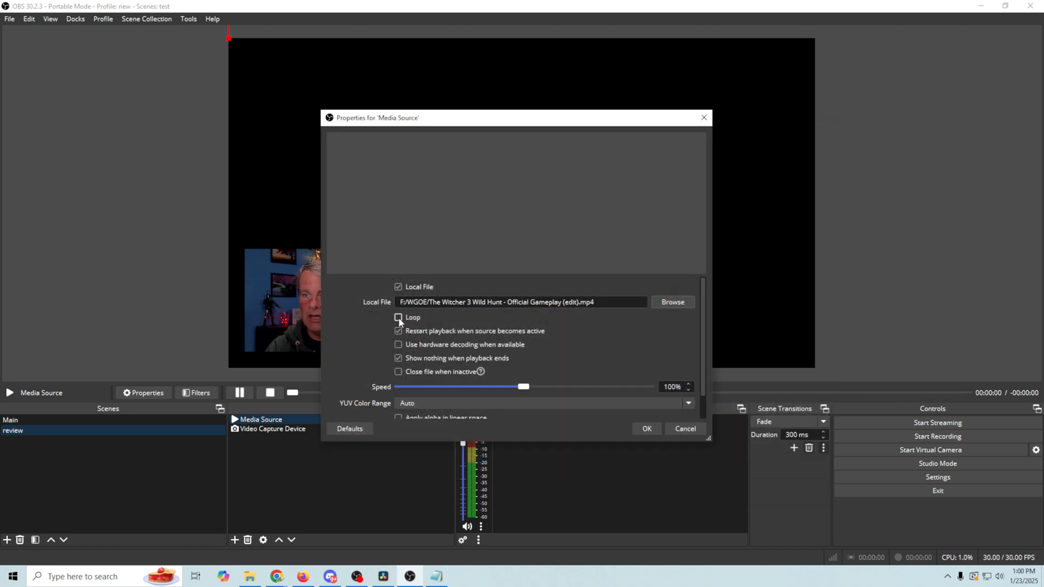
{"action": "left_click", "coordinate": [646, 429]}
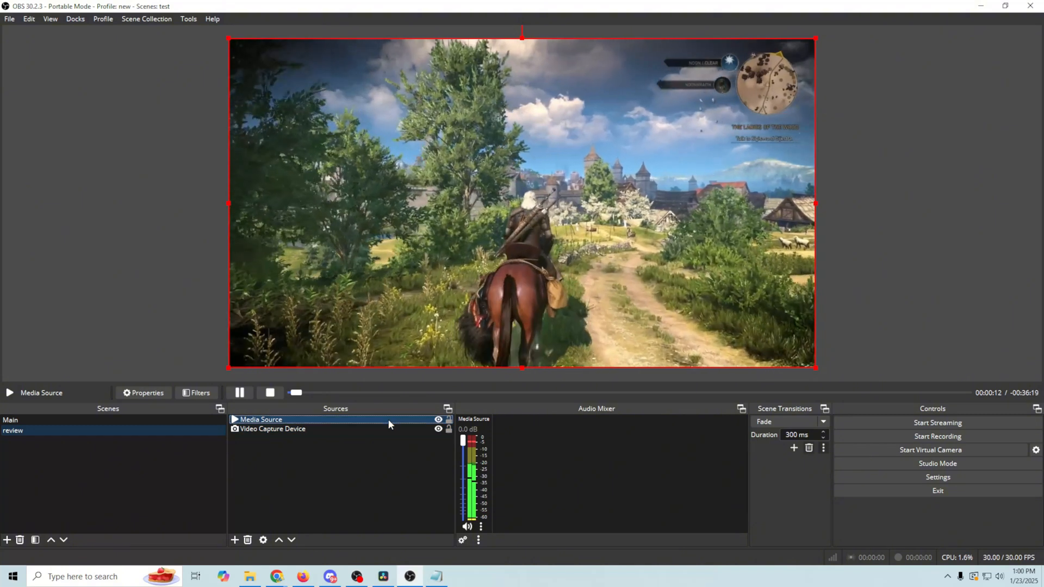
{"action": "left_click_drag", "start_coordinate": [389, 419], "coordinate": [383, 459]}
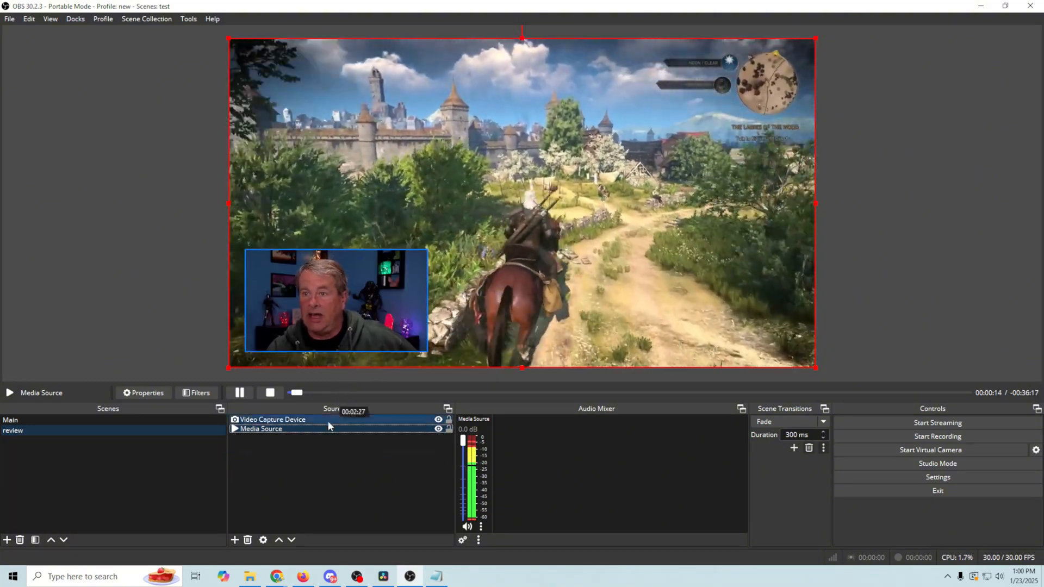
- Pause the gameplay video and shrink it toward the canvas's upper right, leaving about 414 px on its left and 223 px below
{"action": "left_click", "coordinate": [242, 394]}
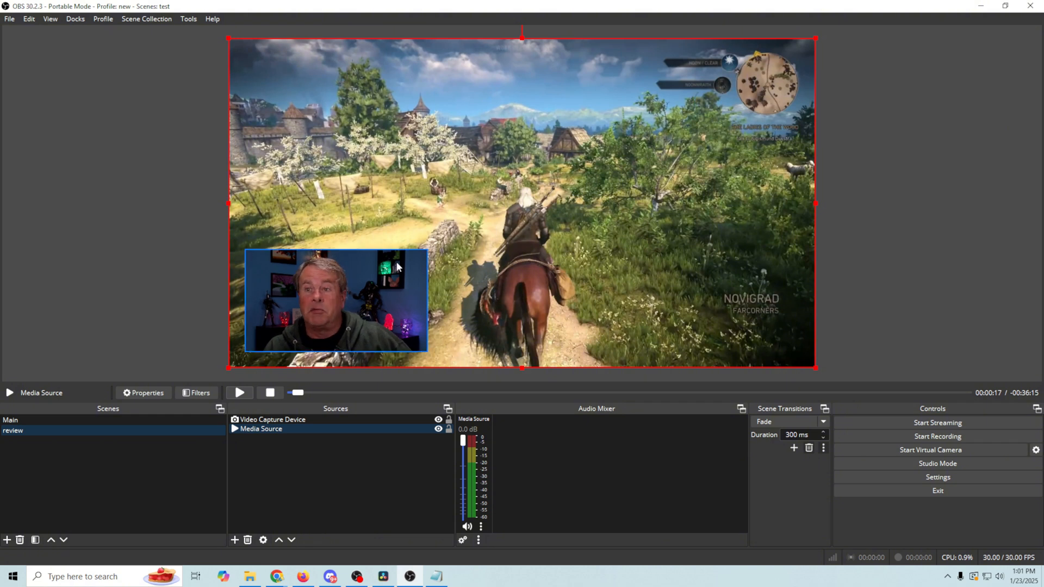
{"action": "left_click_drag", "start_coordinate": [227, 368], "coordinate": [443, 293]}
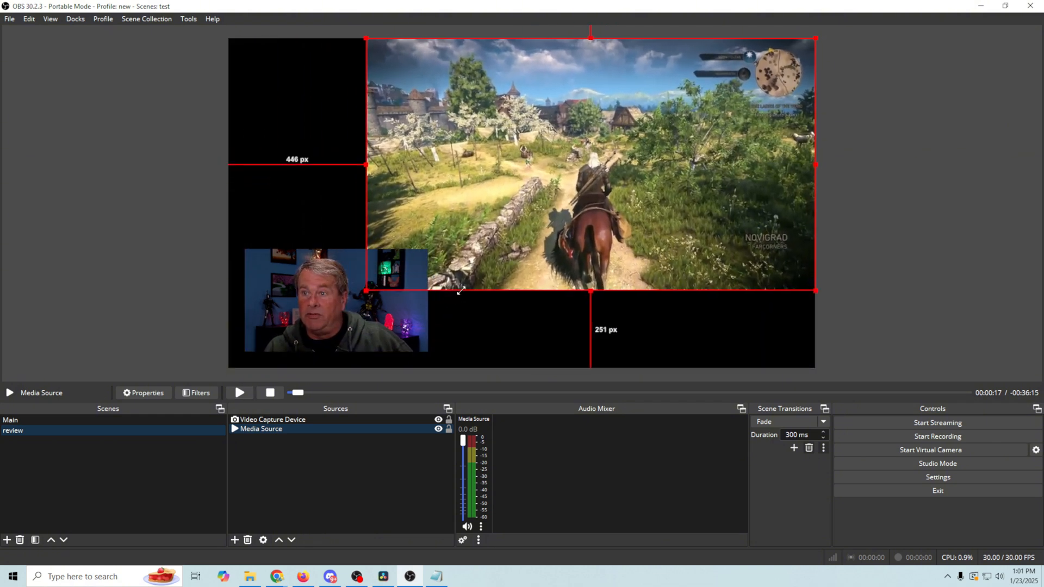
{"action": "left_click_drag", "start_coordinate": [566, 222], "coordinate": [551, 232]}
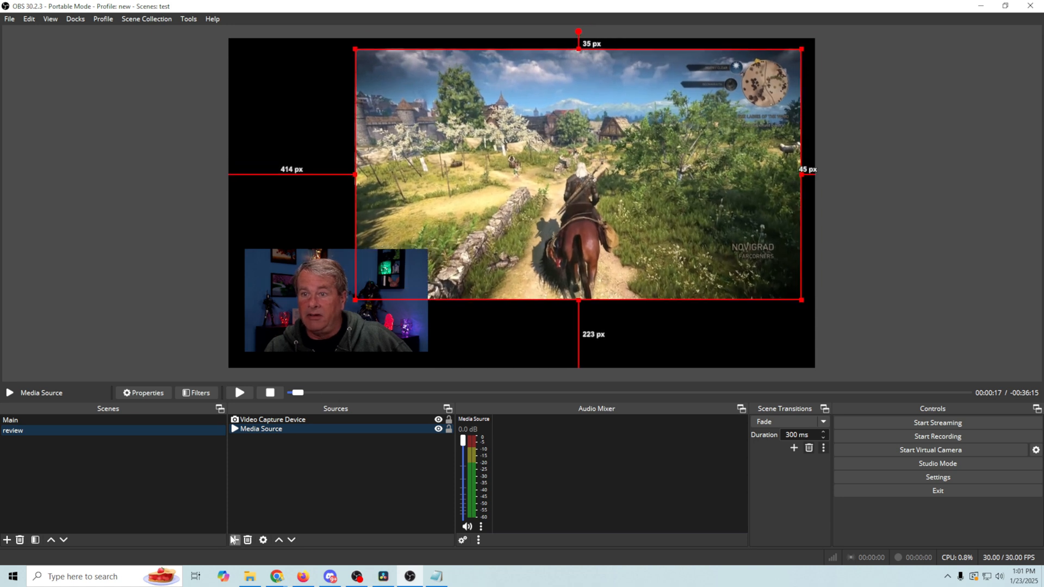
- Add the existing Color Source to the review scene and place it beneath all other sources as the background
{"action": "left_click", "coordinate": [235, 540]}
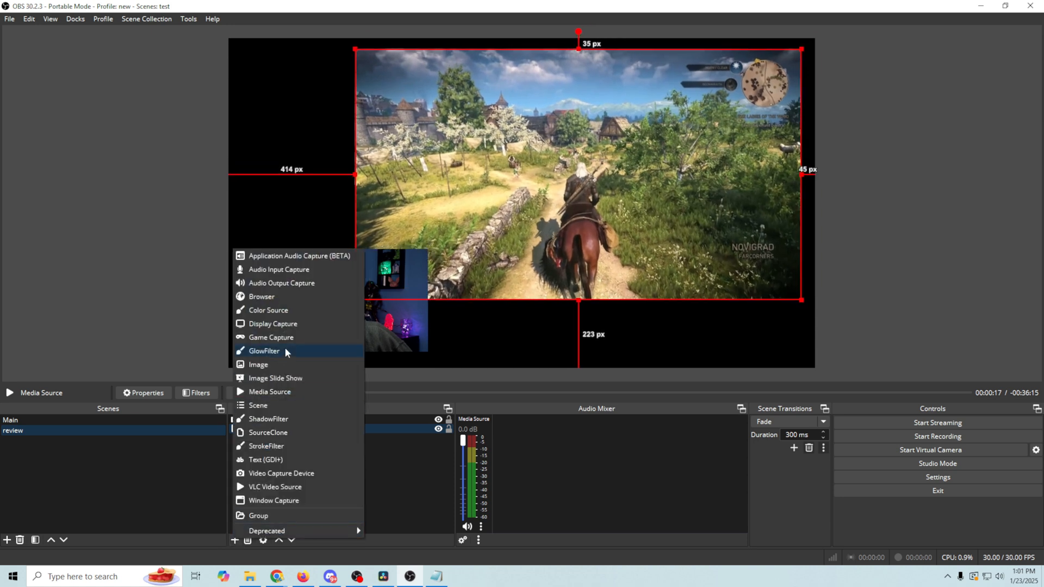
{"action": "left_click", "coordinate": [287, 310]}
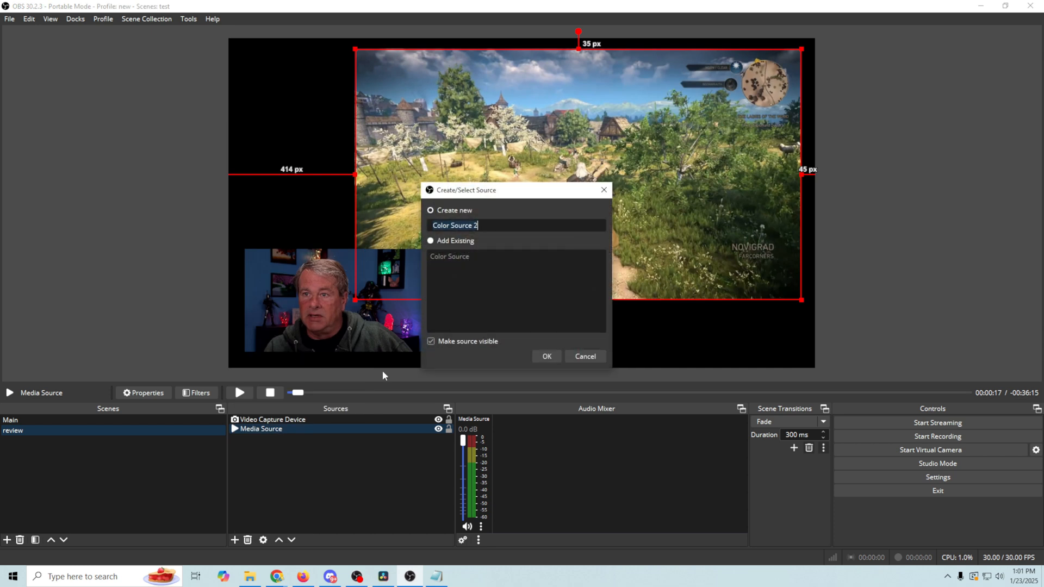
{"action": "left_click", "coordinate": [432, 242]}
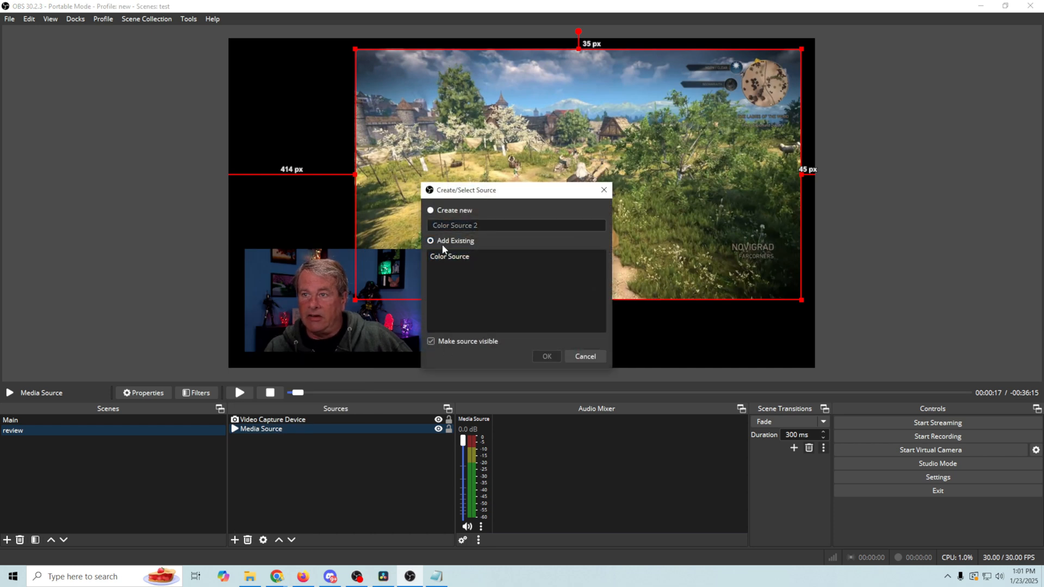
{"action": "left_click", "coordinate": [437, 258]}
{"action": "left_click", "coordinate": [546, 356]}
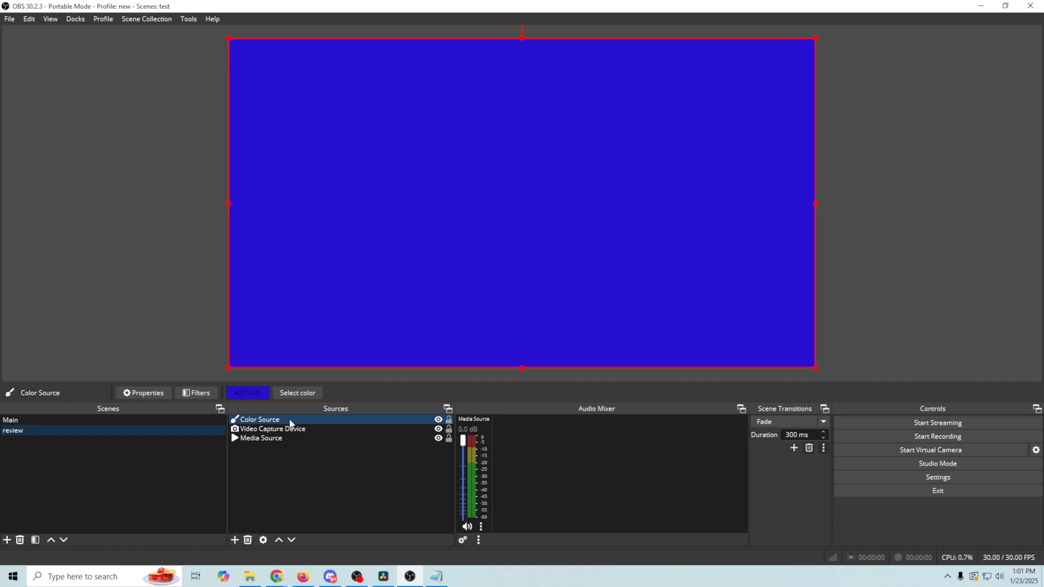
{"action": "left_click_drag", "start_coordinate": [290, 424], "coordinate": [289, 452]}
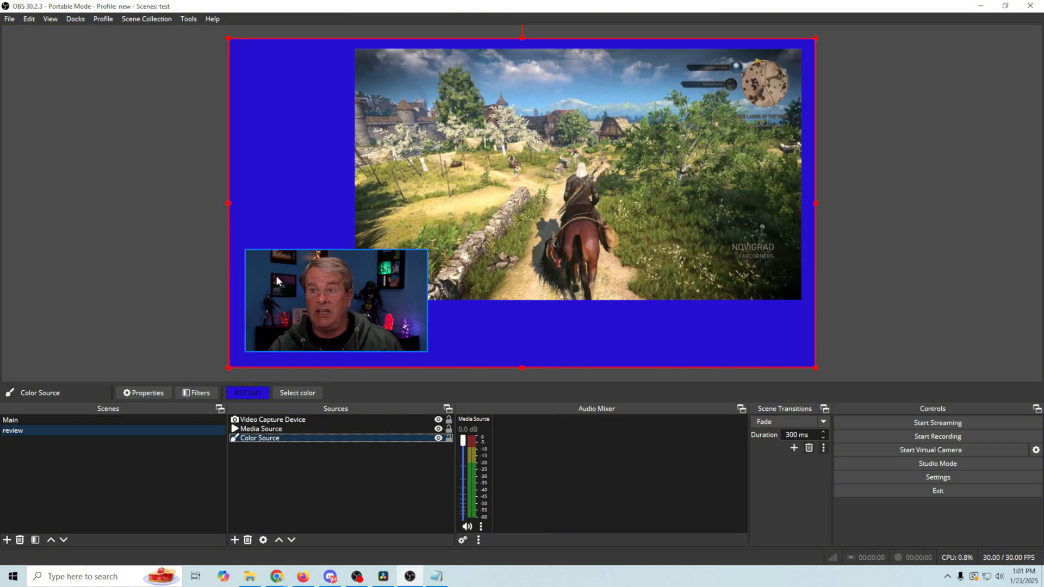
- Move the gameplay video down to about 83 px from the canvas top, and remove the Media Source from the review scene
{"action": "left_click_drag", "start_coordinate": [533, 165], "coordinate": [628, 255]}
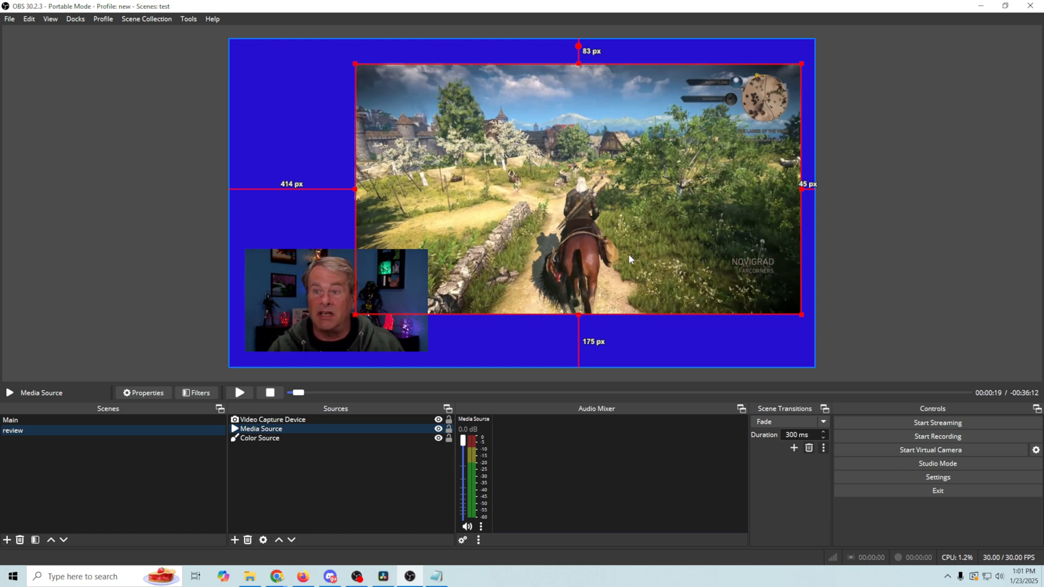
{"action": "right_click", "coordinate": [321, 428]}
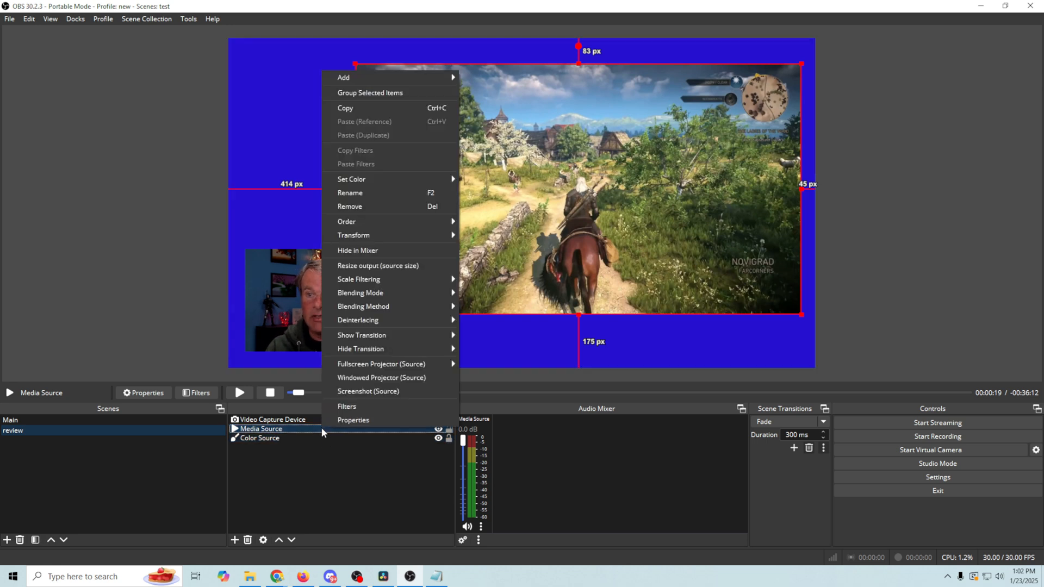
{"action": "left_click", "coordinate": [386, 207]}
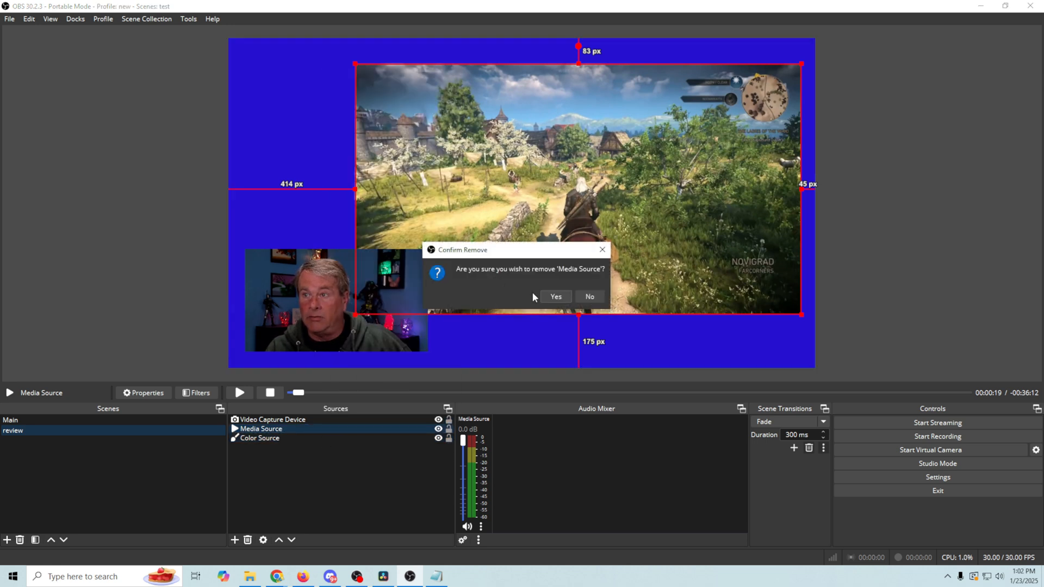
{"action": "left_click", "coordinate": [533, 297]}
- Add a Display Capture of the SANYO LCD 1360x768 monitor and move it to about 482 px from the canvas left and 87 px from its top
{"action": "left_click", "coordinate": [235, 540]}
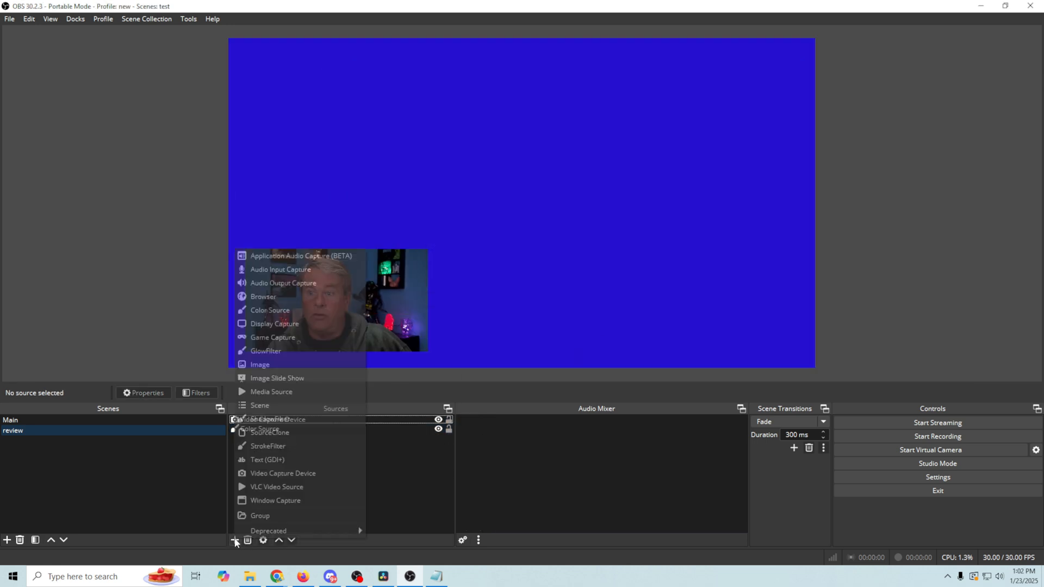
{"action": "left_click", "coordinate": [304, 324]}
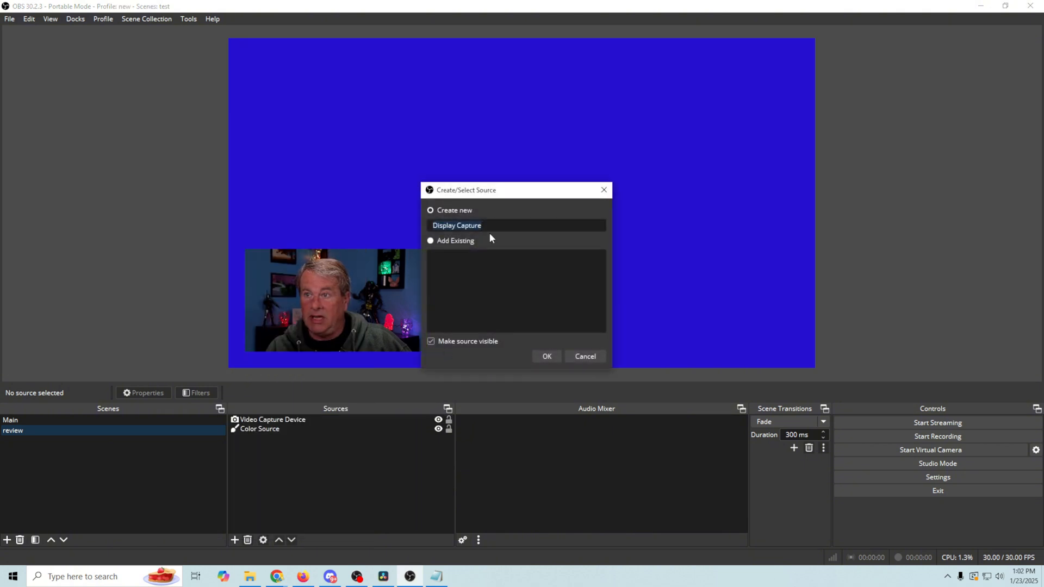
{"action": "left_click", "coordinate": [545, 357]}
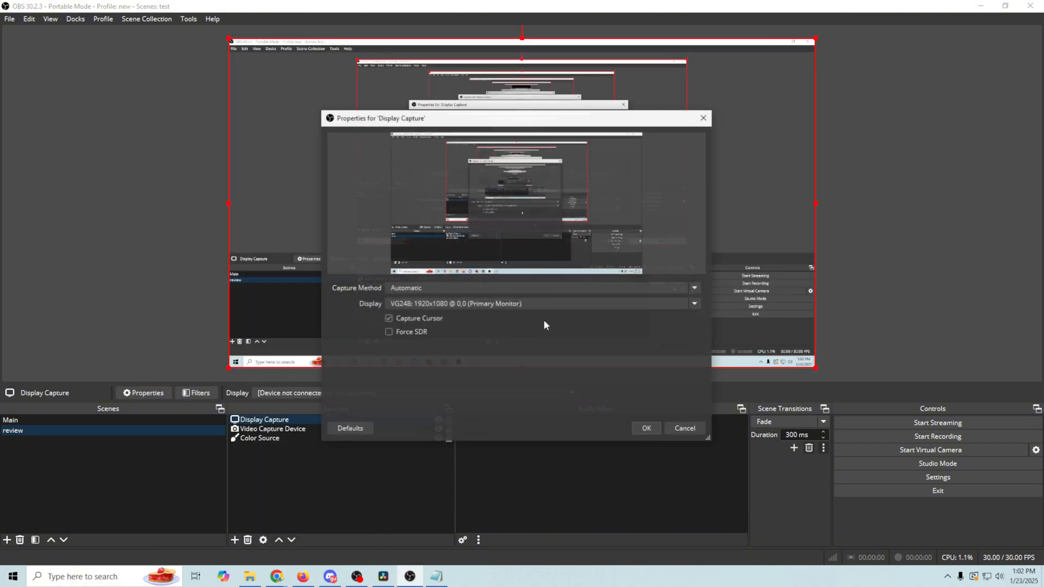
{"action": "left_click", "coordinate": [516, 309]}
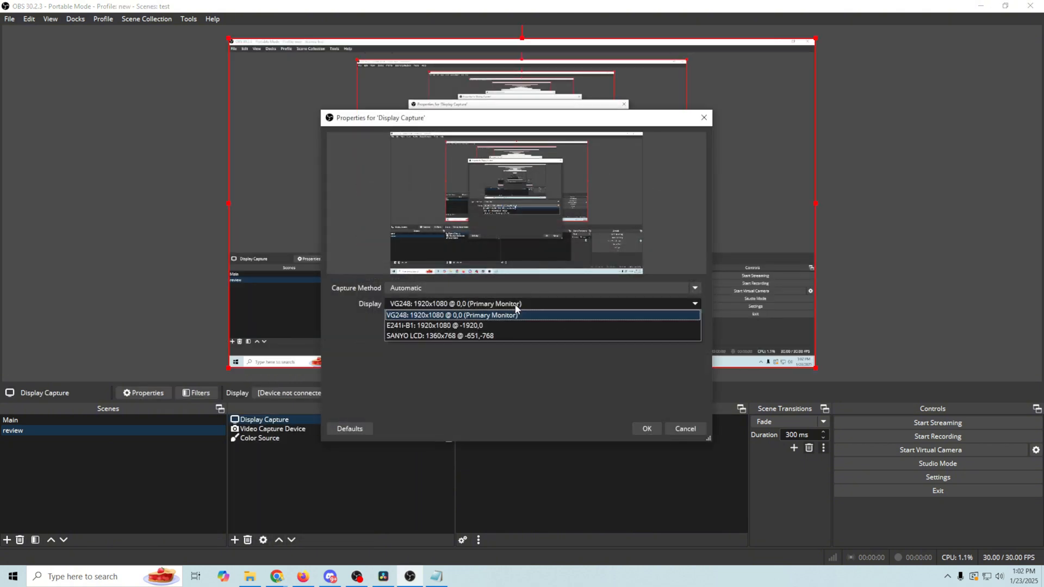
{"action": "left_click", "coordinate": [505, 334]}
{"action": "left_click", "coordinate": [646, 428]}
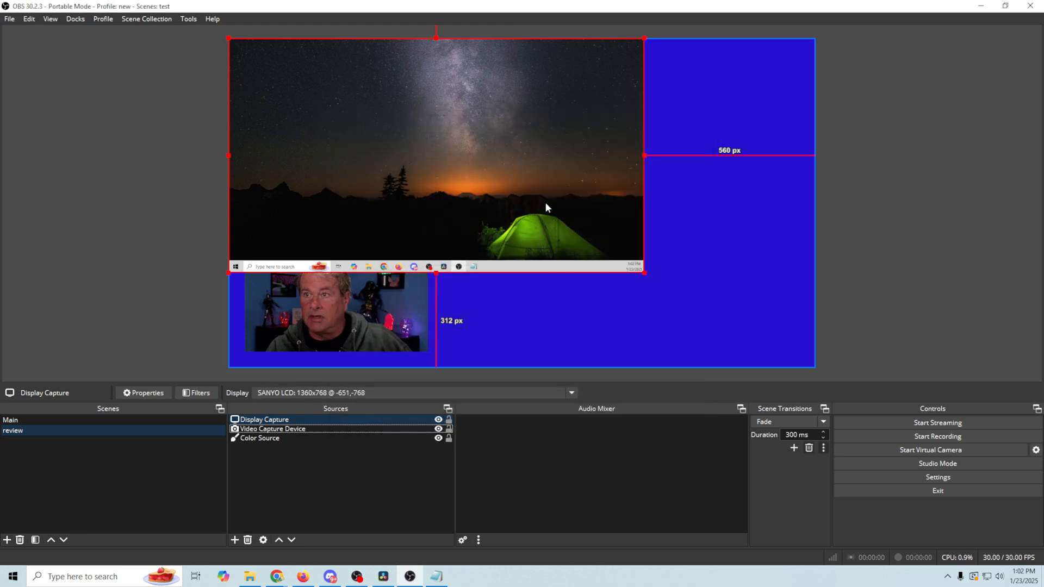
{"action": "left_click_drag", "start_coordinate": [506, 189], "coordinate": [653, 215]}
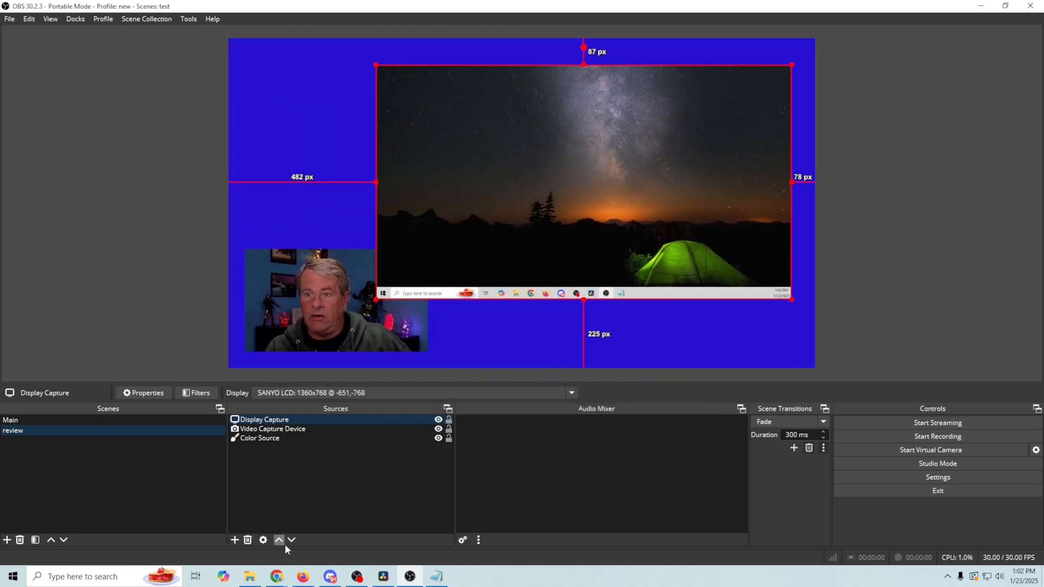
- Move the Chrome window with the OBS welcome page onto the captured monitor, and place Display Capture beneath Video Capture Device in the source order
{"action": "mouse_move", "coordinate": [276, 578]}
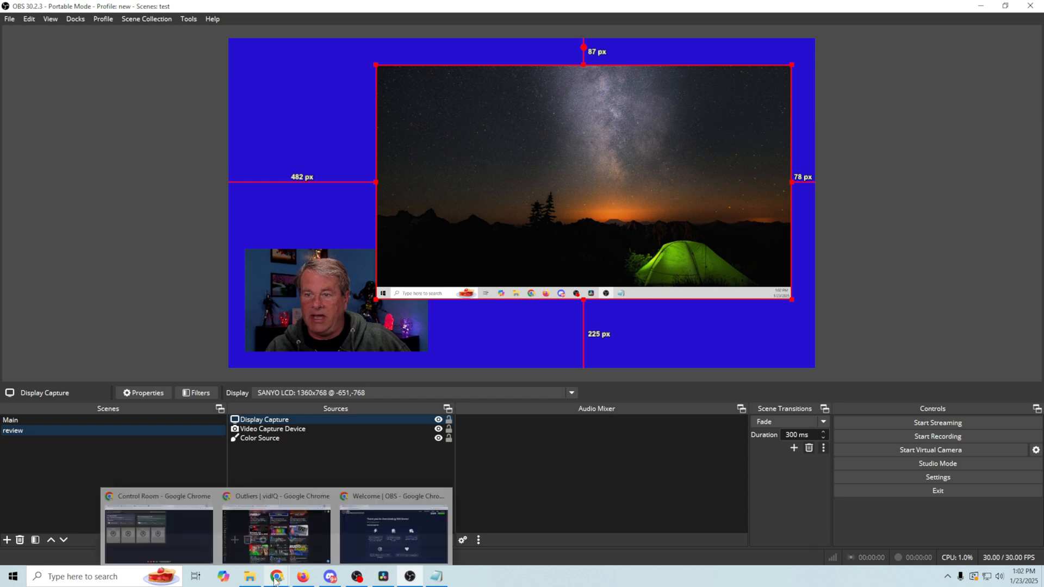
{"action": "left_click", "coordinate": [389, 523]}
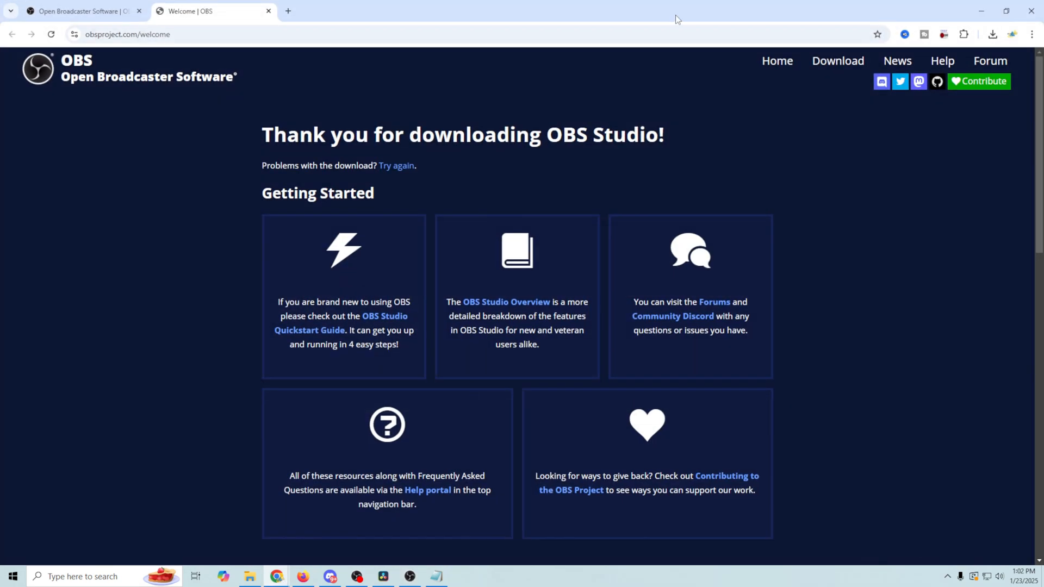
{"action": "left_click_drag", "start_coordinate": [621, 16], "coordinate": [3, 3]}
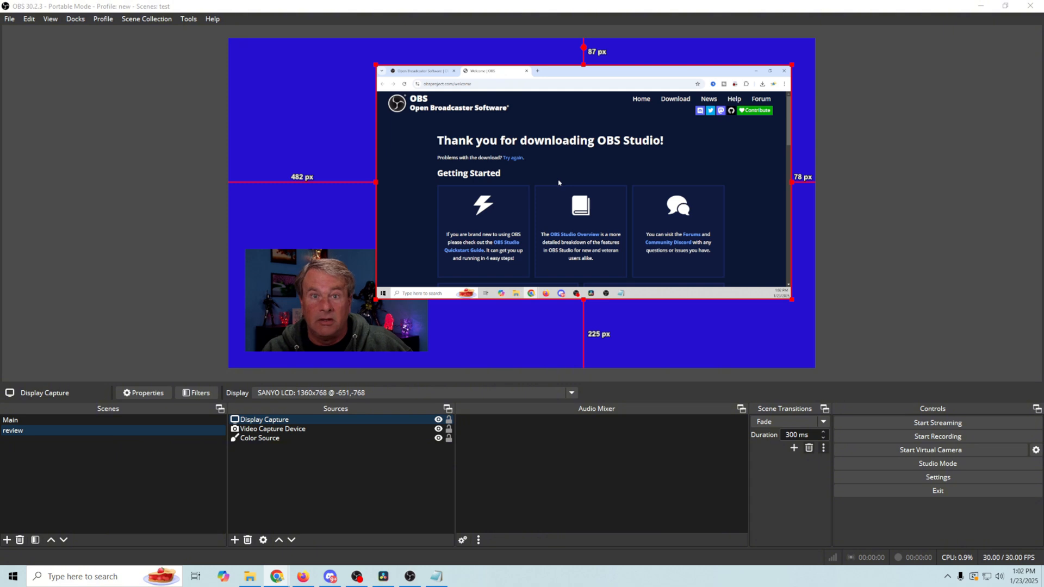
{"action": "scroll", "coordinate": [559, 183], "scroll_direction": "down", "scroll_amount": 1}
{"action": "scroll", "coordinate": [558, 182], "scroll_direction": "up", "scroll_amount": 2}
{"action": "scroll", "coordinate": [558, 181], "scroll_direction": "down", "scroll_amount": 4}
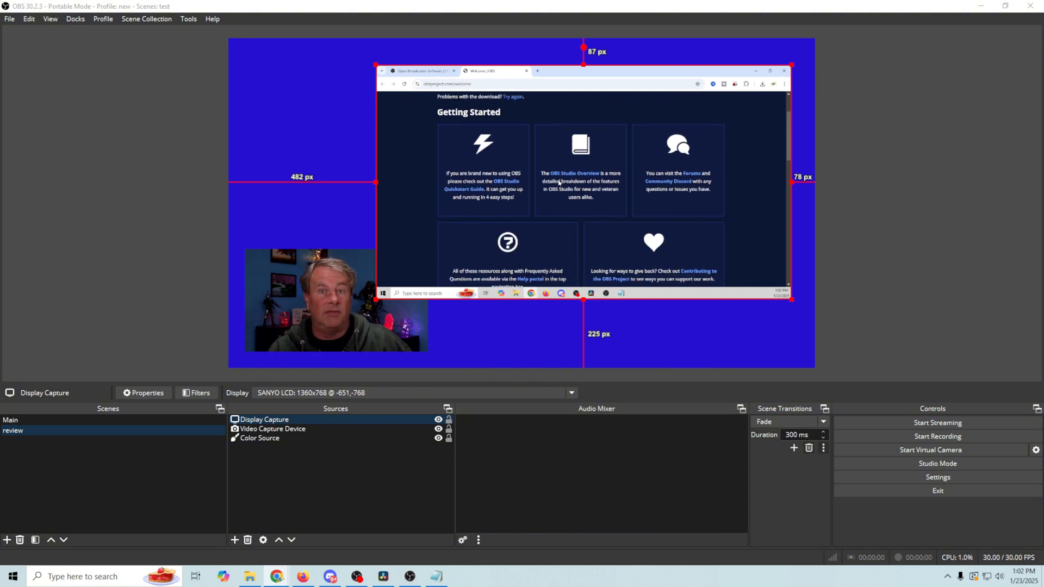
{"action": "scroll", "coordinate": [559, 180], "scroll_direction": "up", "scroll_amount": 2}
{"action": "scroll", "coordinate": [558, 182], "scroll_direction": "up", "scroll_amount": 2}
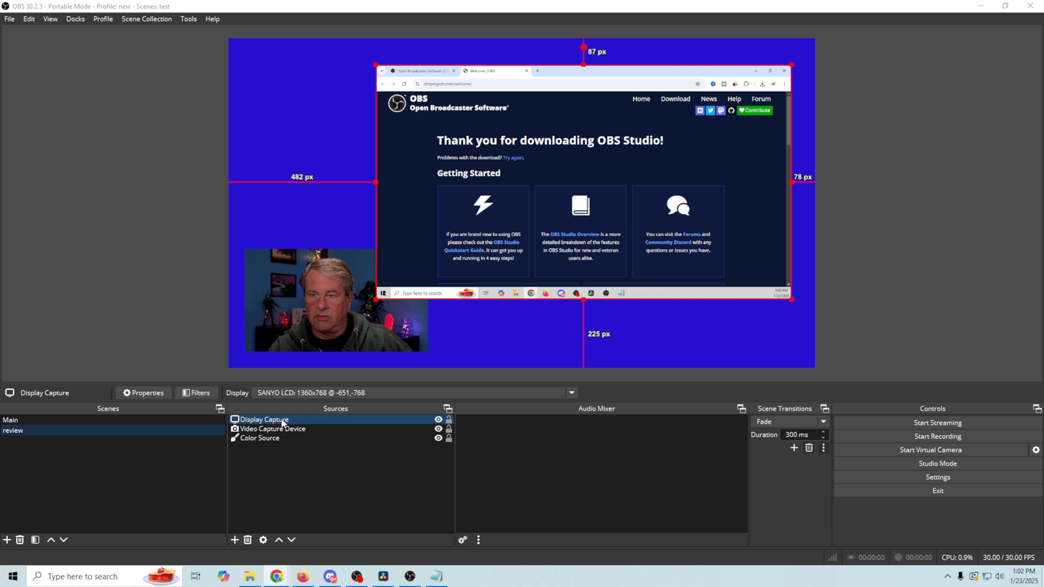
{"action": "left_click_drag", "start_coordinate": [283, 422], "coordinate": [282, 432]}
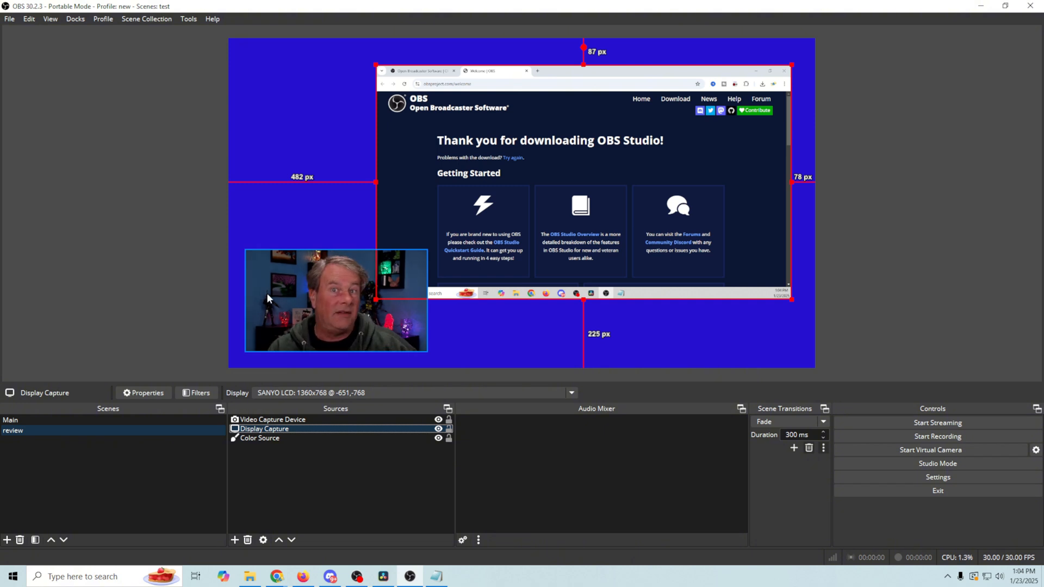
- Switch back and forth between the Main and review scenes to preview the Fade transition, ending on review
{"action": "left_click", "coordinate": [58, 422]}
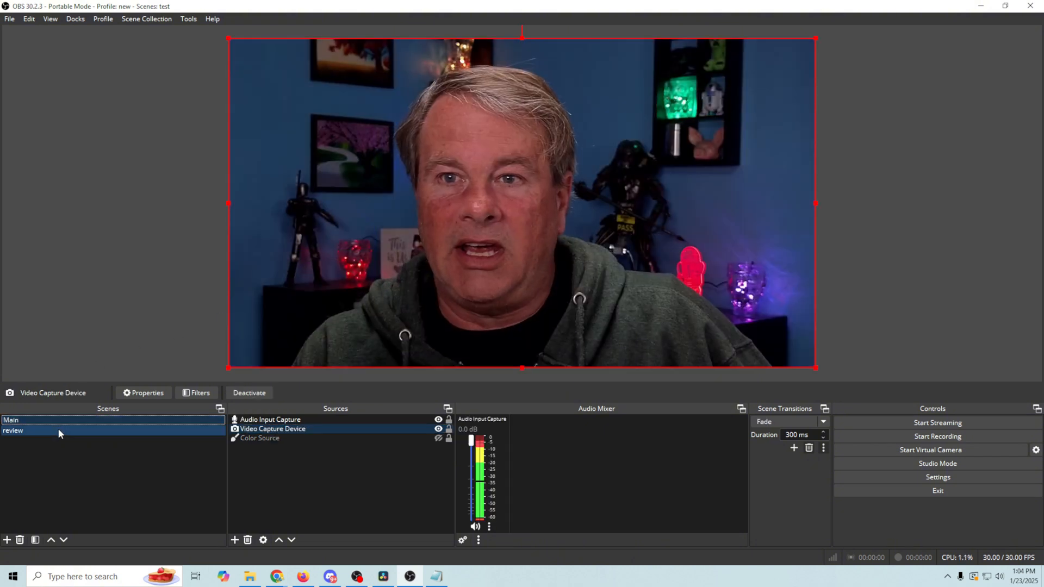
{"action": "left_click", "coordinate": [58, 430]}
{"action": "left_click", "coordinate": [61, 419]}
{"action": "left_click", "coordinate": [60, 427]}
{"action": "left_click", "coordinate": [62, 420]}
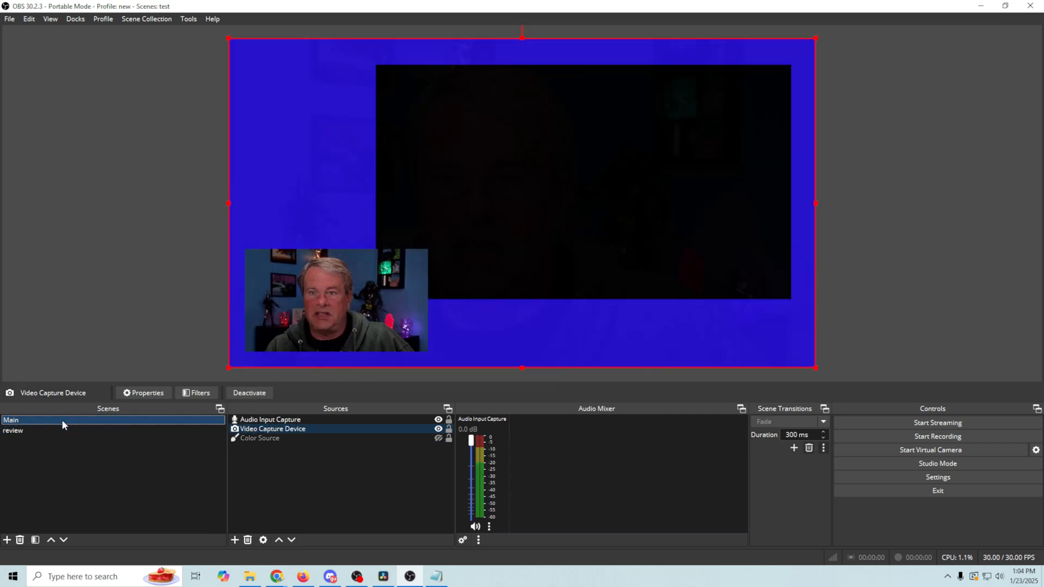
{"action": "left_click", "coordinate": [62, 429]}
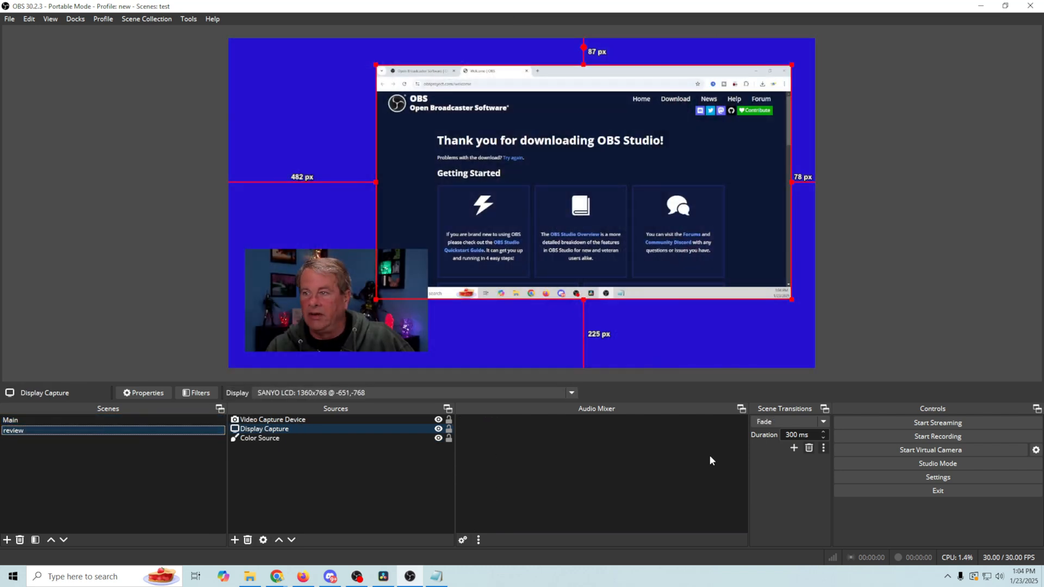
- Set the Fade transition's duration to 800 ms and test it by switching to Main and back to review
{"action": "left_click", "coordinate": [797, 434]}
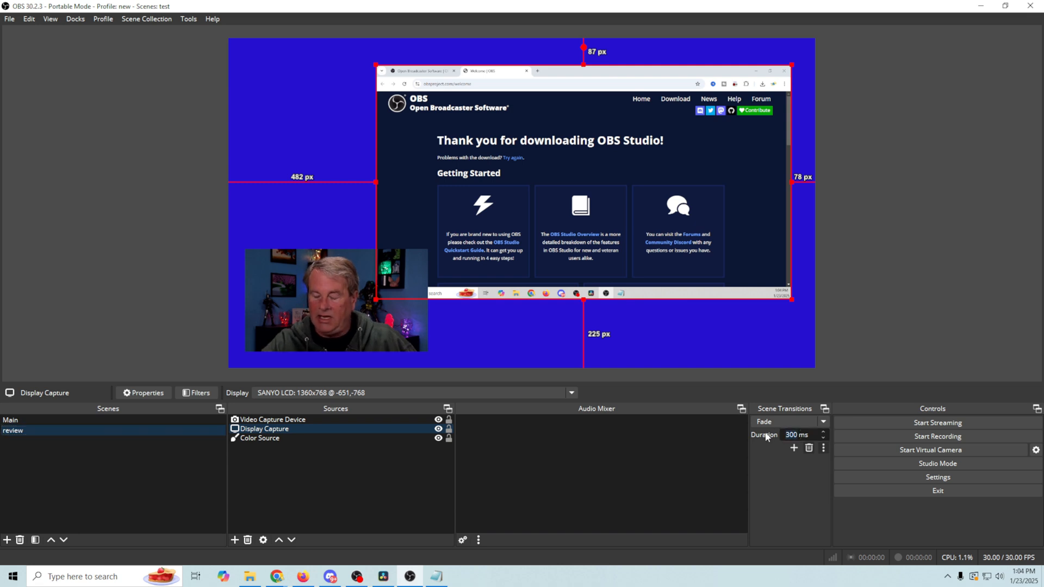
{"action": "type", "text": "8"}
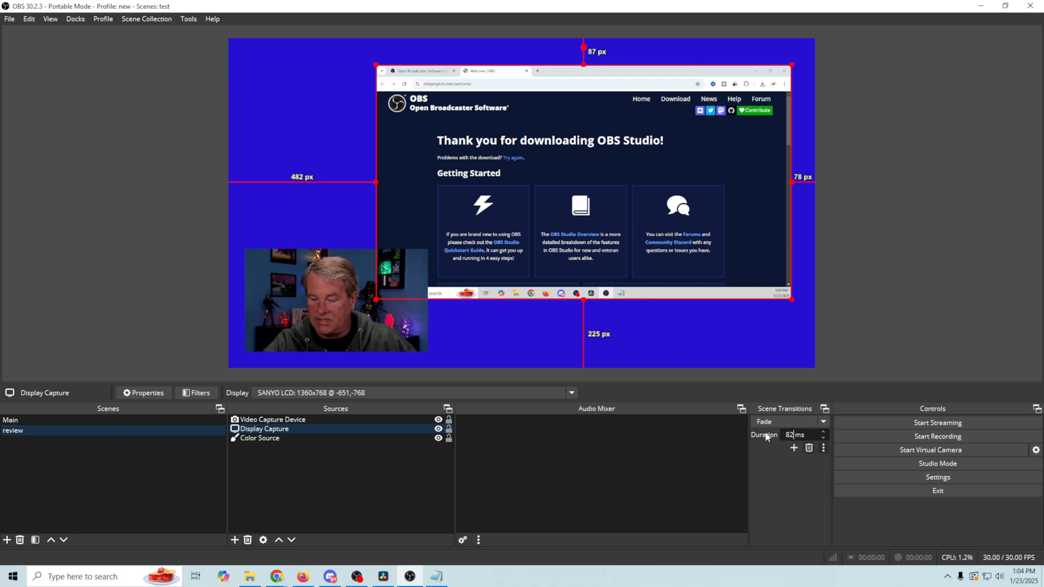
{"action": "type", "text": "00"}
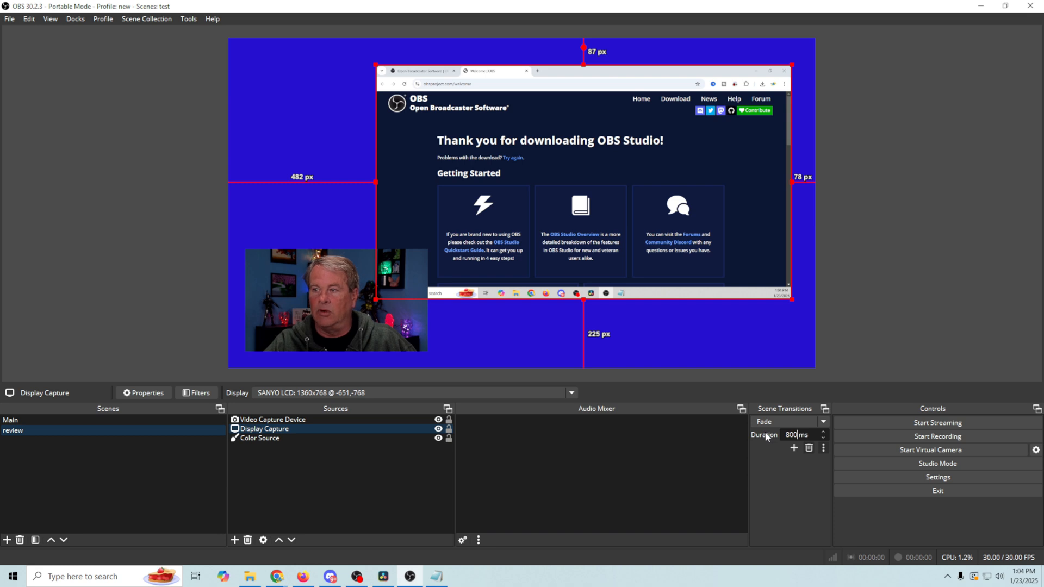
{"action": "left_click", "coordinate": [148, 420]}
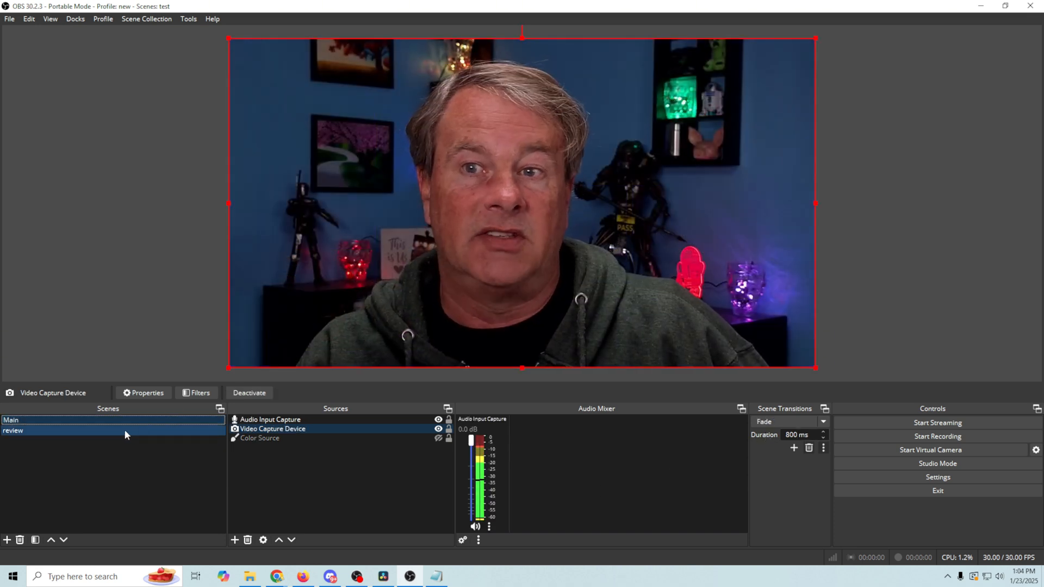
{"action": "left_click", "coordinate": [125, 430]}
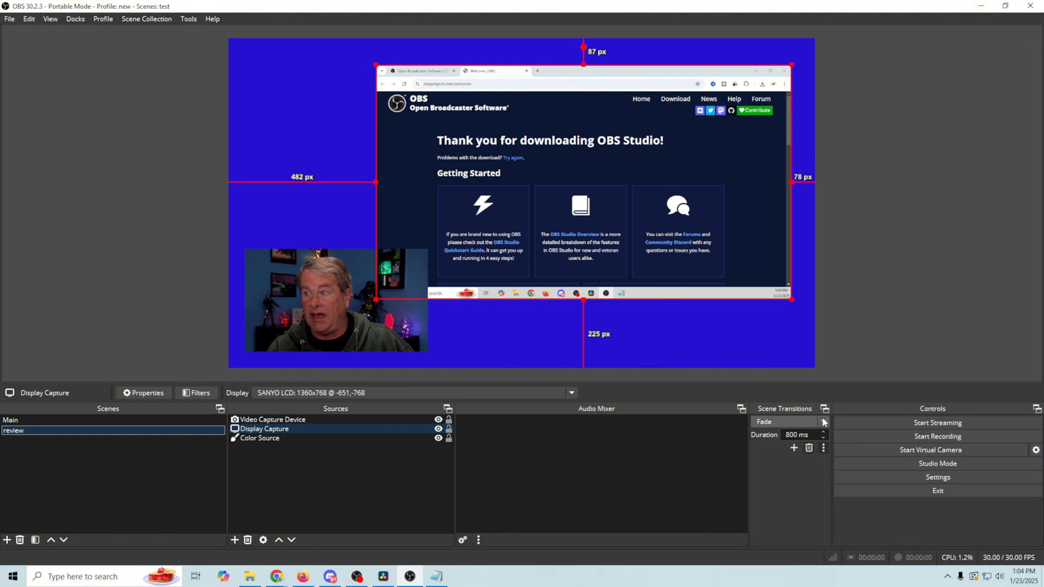
- Change the scene transition to Cut and test it by switching repeatedly between Main and review
{"action": "left_click", "coordinate": [822, 422]}
{"action": "left_click", "coordinate": [810, 433]}
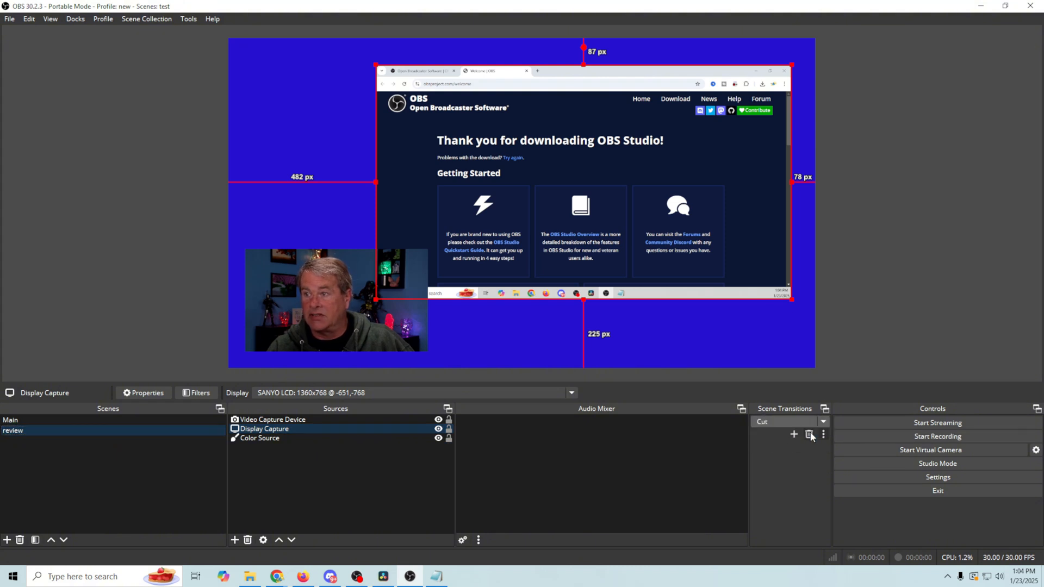
{"action": "left_click", "coordinate": [254, 418]}
{"action": "left_click", "coordinate": [101, 418]}
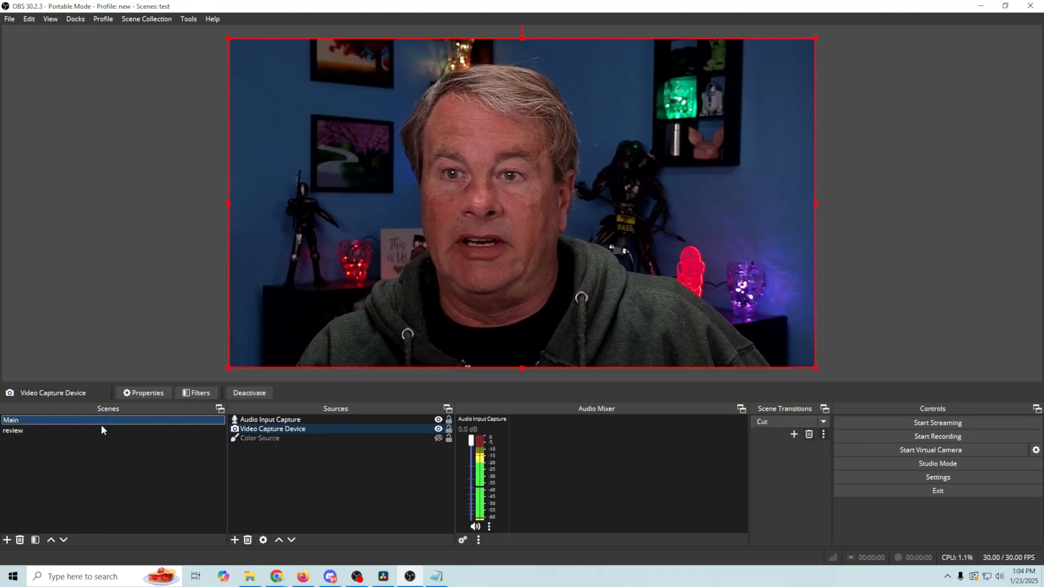
{"action": "left_click", "coordinate": [102, 430]}
{"action": "left_click", "coordinate": [106, 421]}
{"action": "left_click", "coordinate": [106, 428]}
{"action": "left_click", "coordinate": [116, 419]}
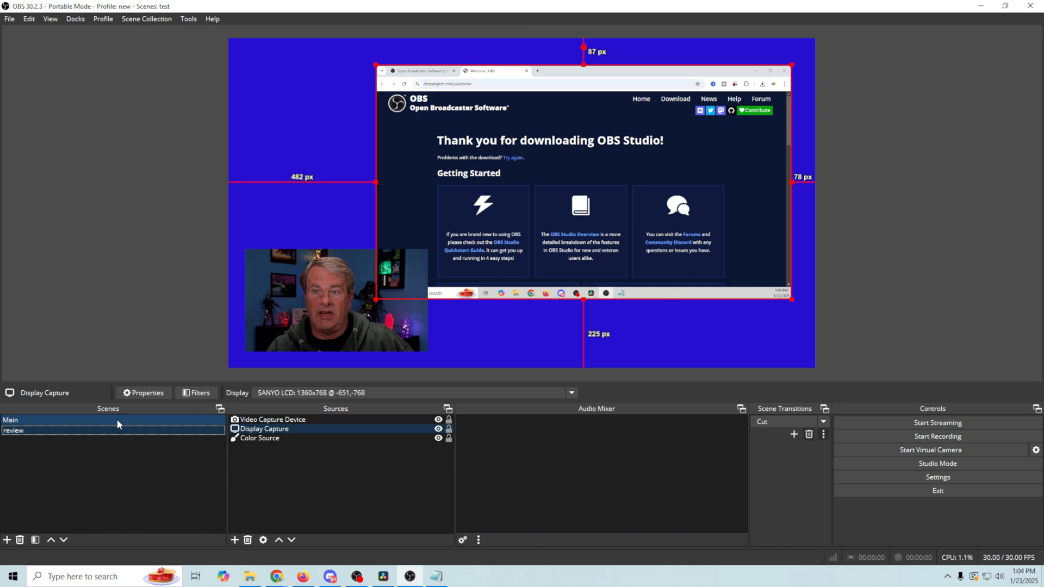
- Set the scene transition back to Fade and switch to the review scene
{"action": "left_click", "coordinate": [788, 421]}
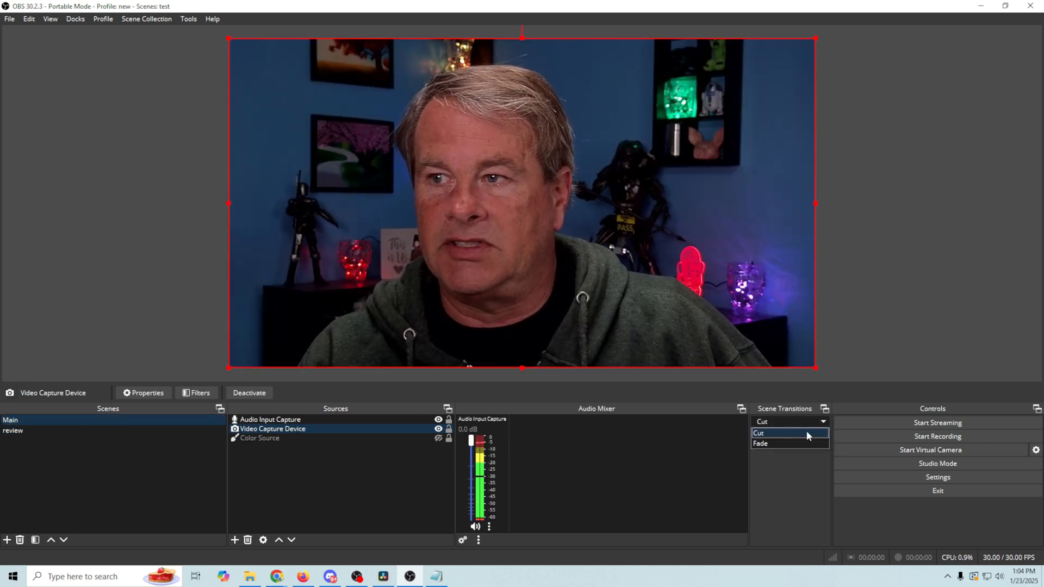
{"action": "left_click", "coordinate": [807, 433]}
{"action": "left_click", "coordinate": [96, 429]}
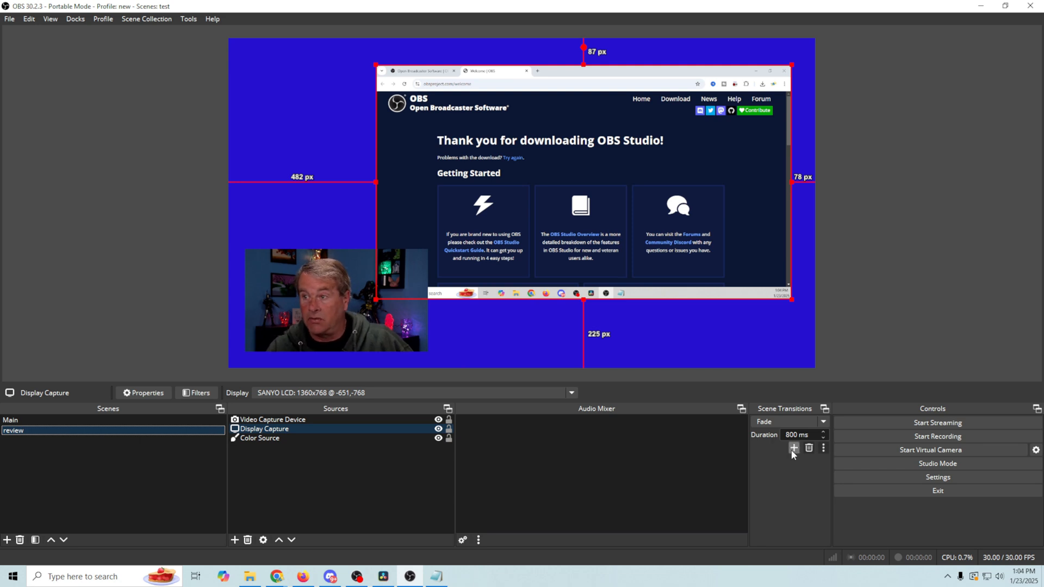
- Add a Luma Wipe scene transition with the Barndoor Bottom Left image and preview it
{"action": "left_click", "coordinate": [794, 447]}
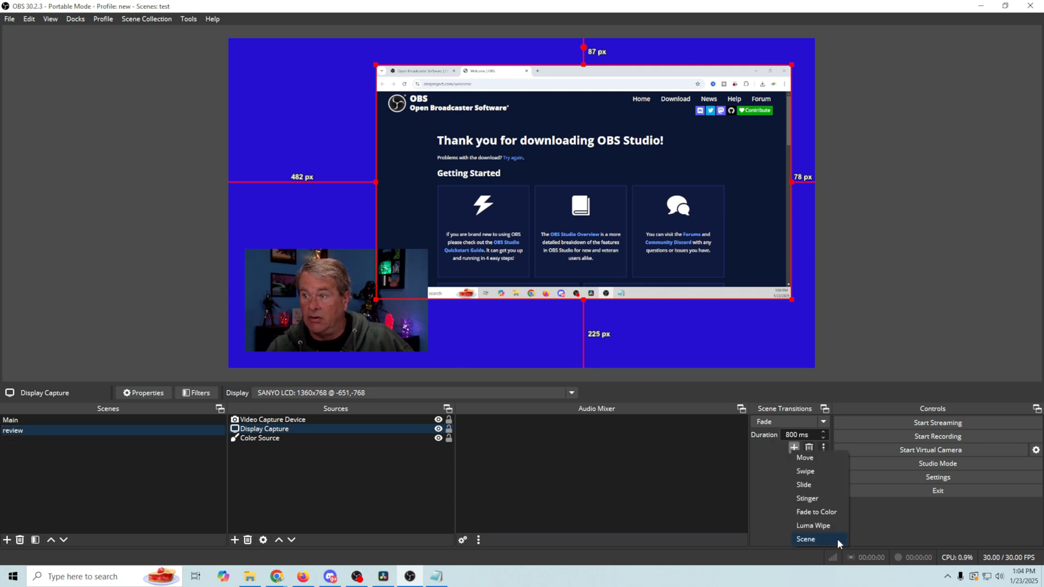
{"action": "left_click", "coordinate": [812, 526]}
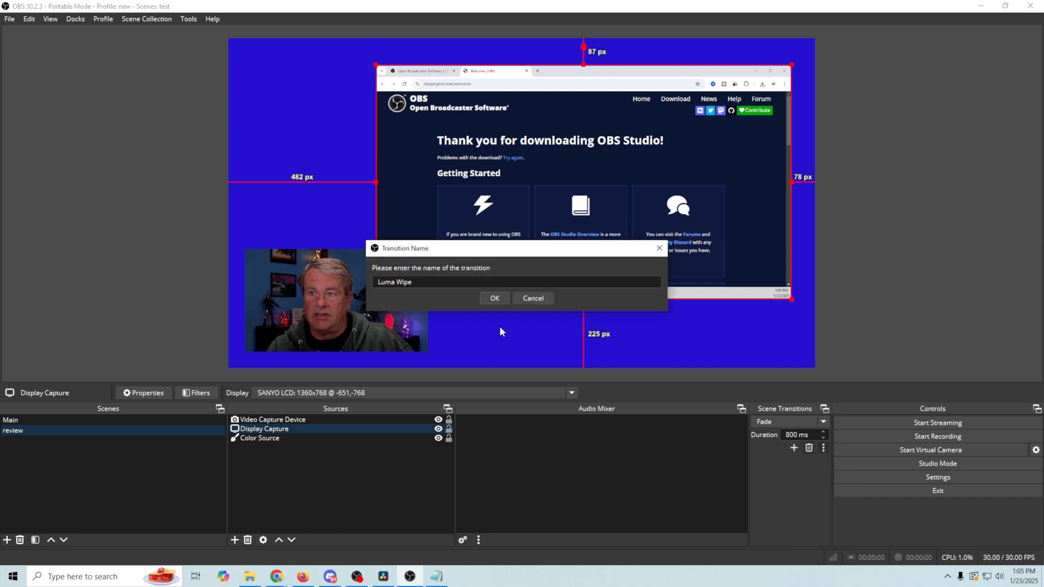
{"action": "left_click", "coordinate": [495, 299]}
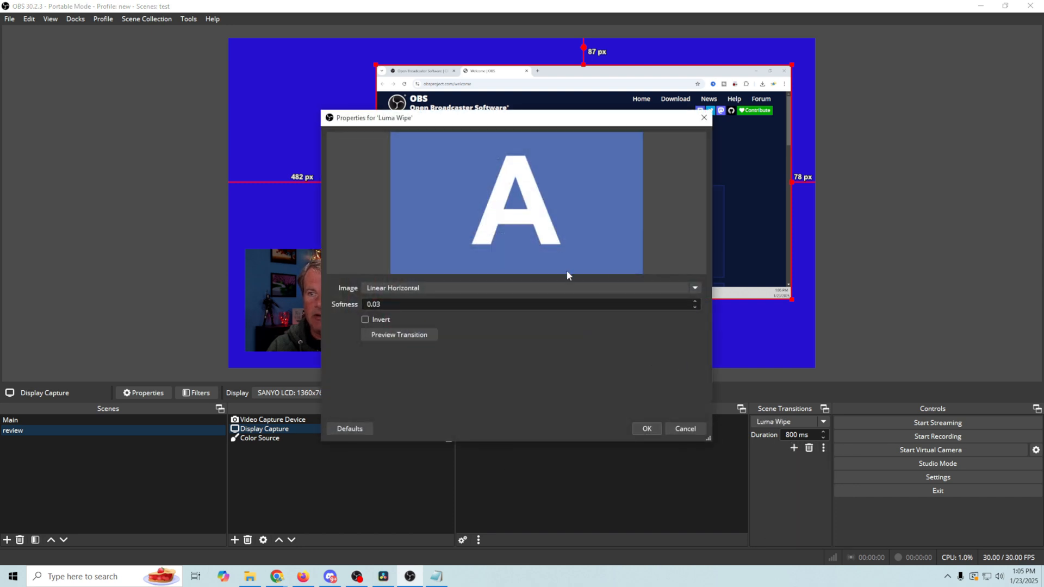
{"action": "left_click", "coordinate": [695, 288]}
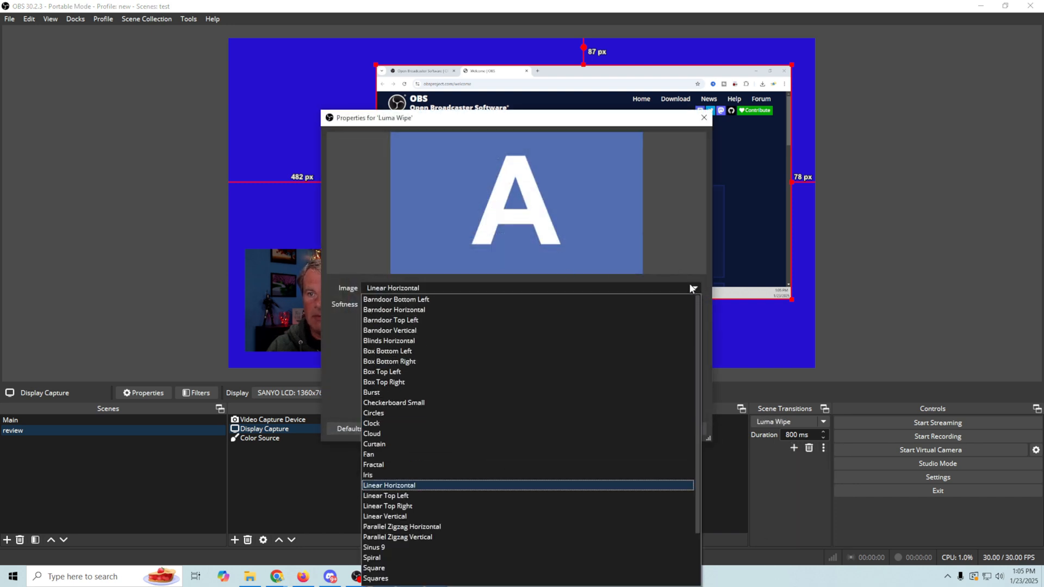
{"action": "left_click", "coordinate": [516, 300]}
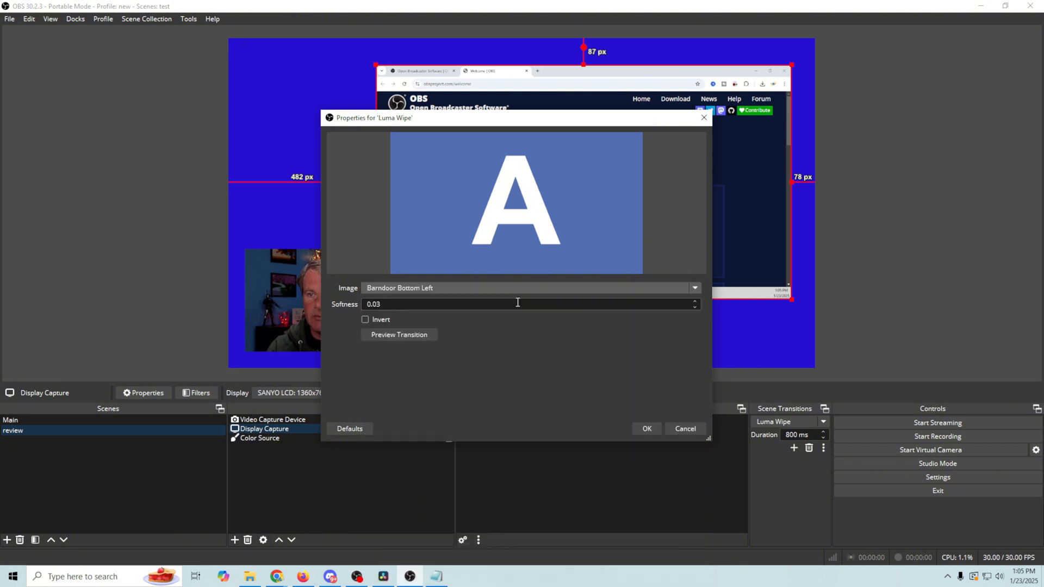
{"action": "left_click", "coordinate": [415, 336]}
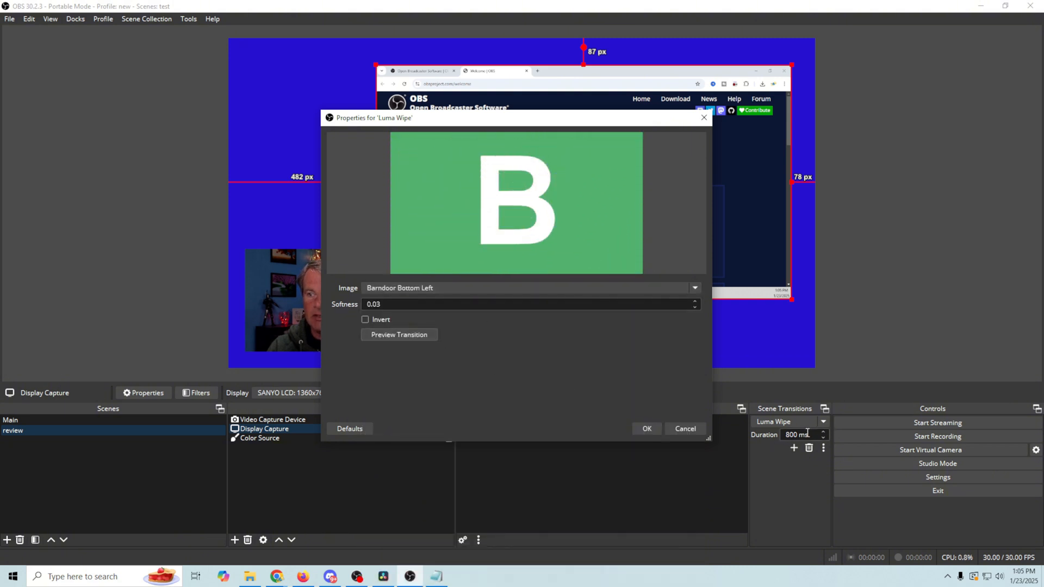
{"action": "left_click", "coordinate": [647, 429]}
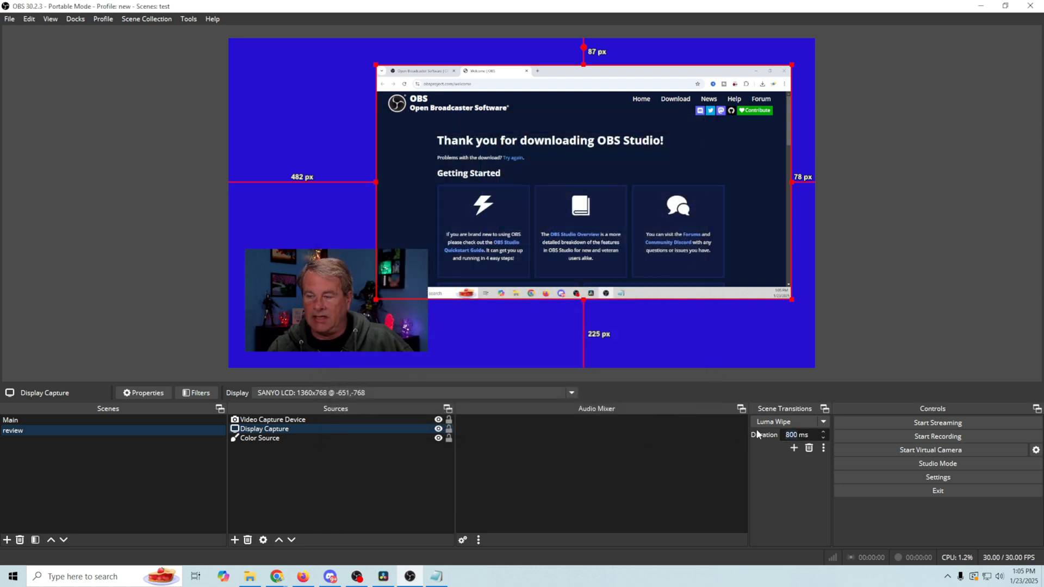
- Set the Luma Wipe duration to 300 ms and test it by switching to Main and back to review
{"action": "type", "text": "3"}
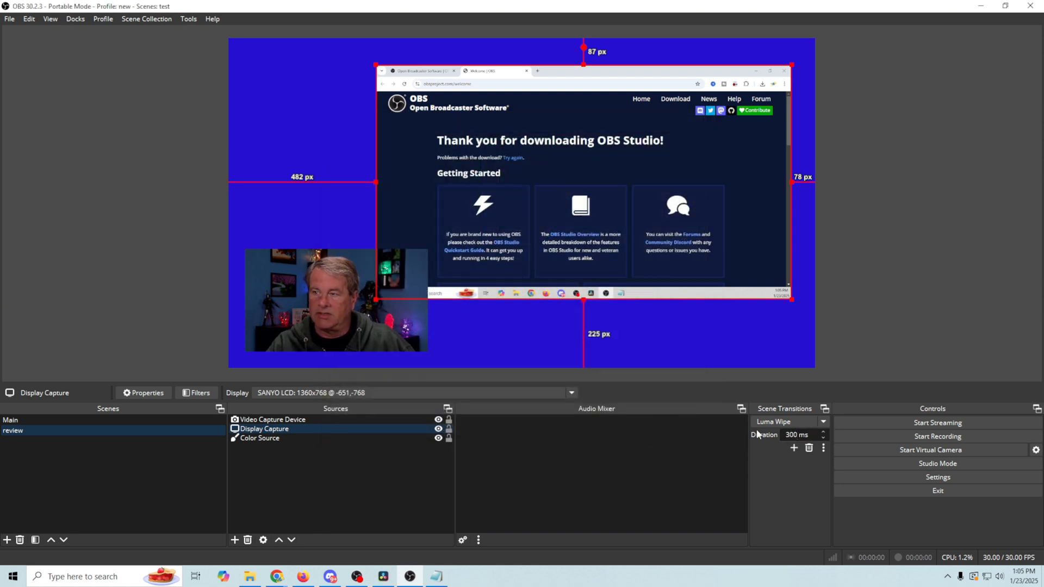
{"action": "left_click", "coordinate": [62, 416]}
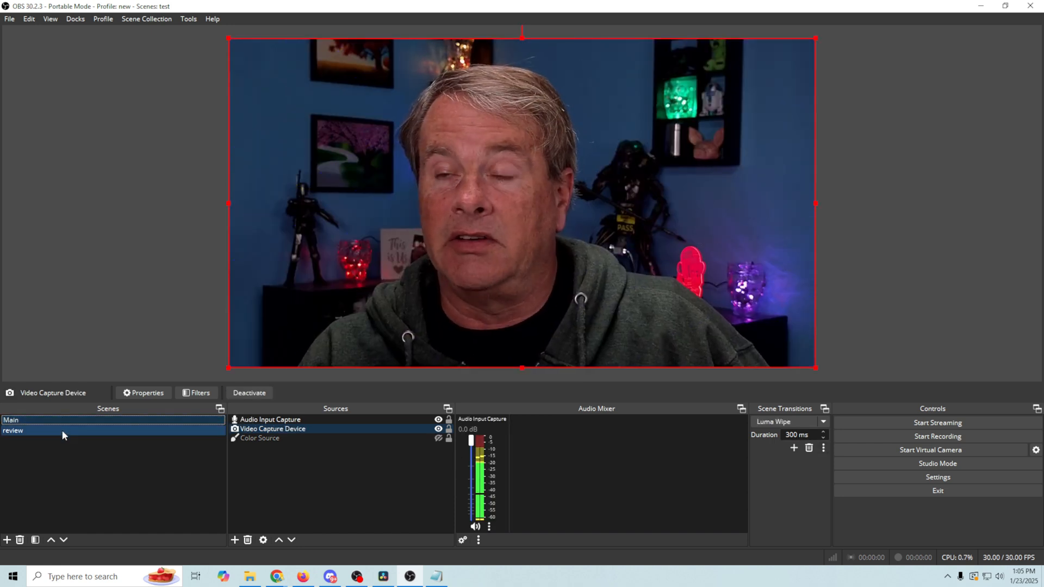
{"action": "left_click", "coordinate": [62, 429]}
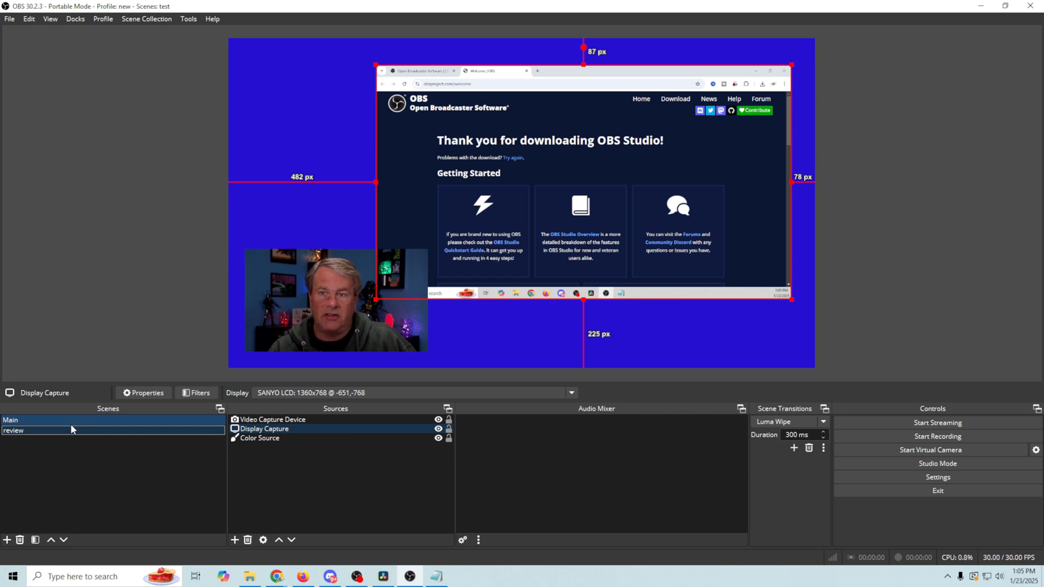
- Preview the Luma Wipe once more by switching to the Main scene and back to review
{"action": "left_click", "coordinate": [71, 424]}
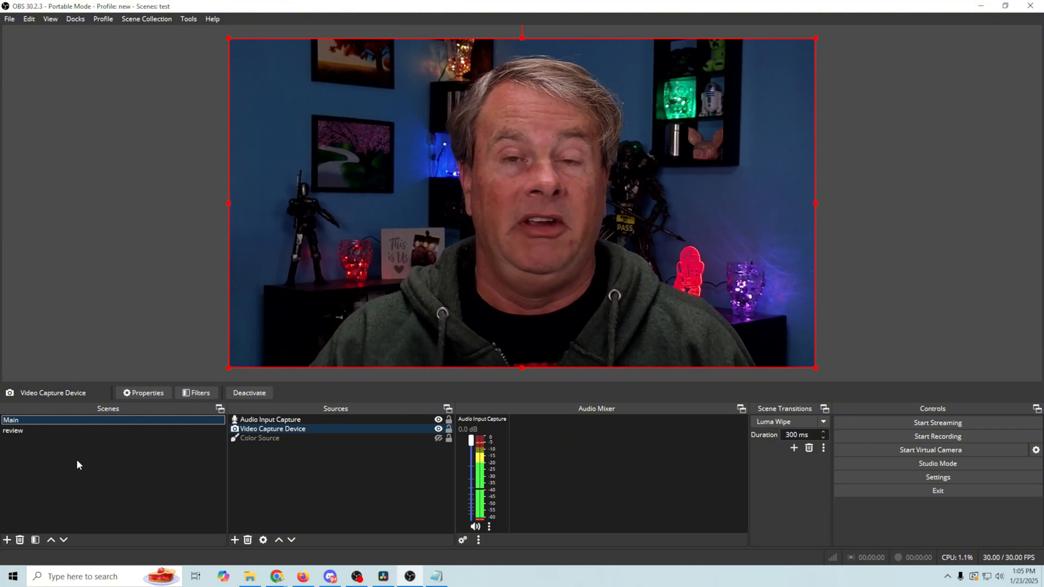
{"action": "left_click", "coordinate": [87, 429]}
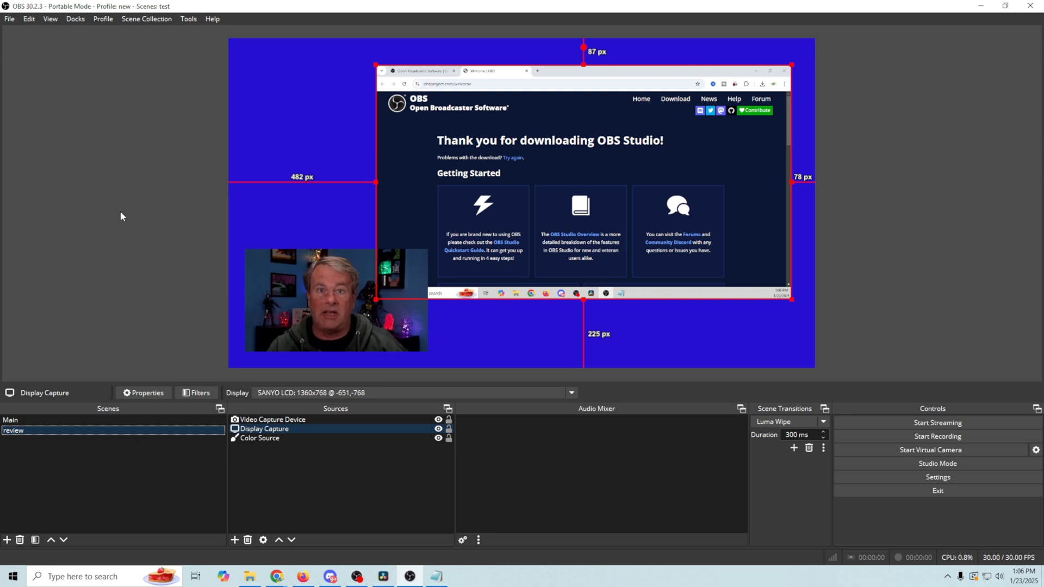
- Create a new profile named YouTube with the auto-configuration wizard enabled
{"action": "left_click", "coordinate": [102, 18]}
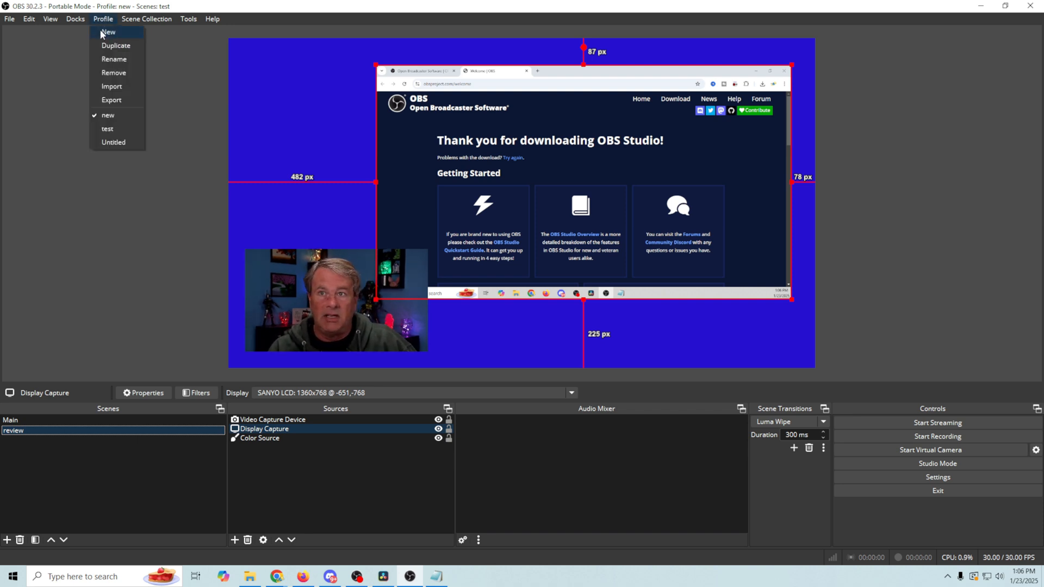
{"action": "left_click", "coordinate": [102, 32]}
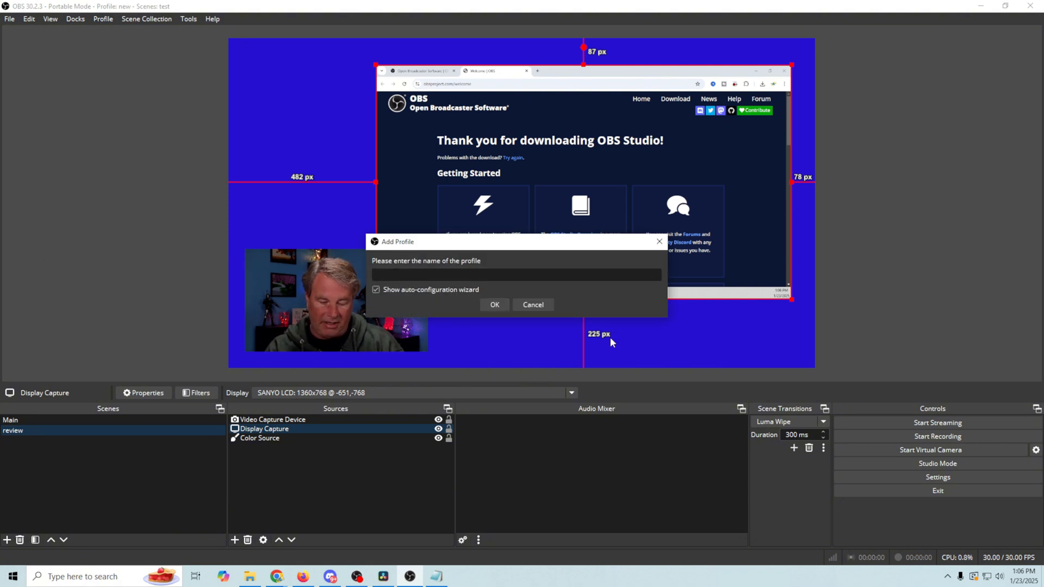
{"action": "type", "text": "YouTube"}
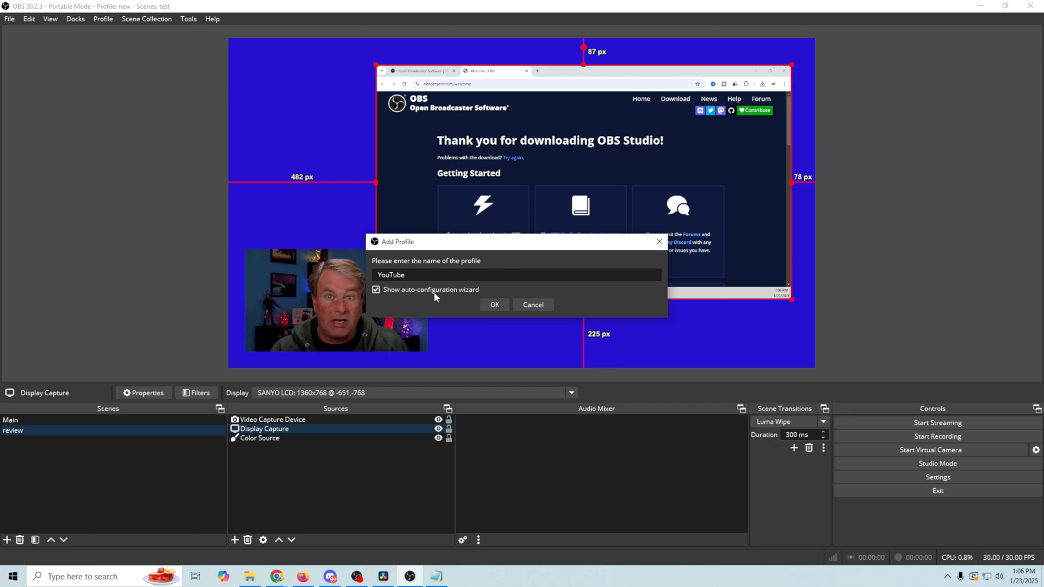
{"action": "left_click", "coordinate": [495, 305]}
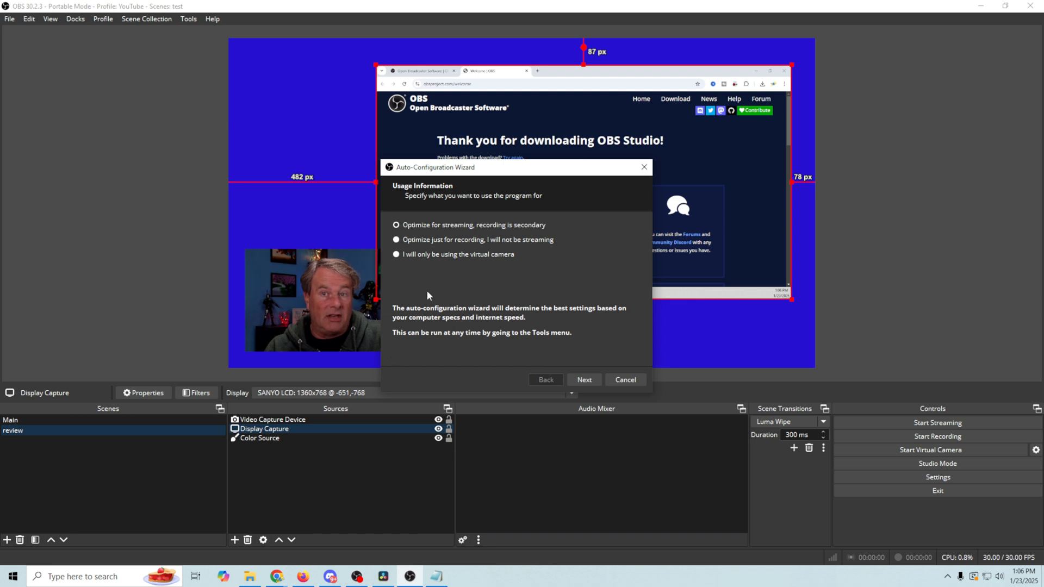
- Optimize the profile for streaming with recording secondary, keeping the current 1920x1080 canvas and setting the FPS to 30
{"action": "left_click", "coordinate": [452, 225]}
{"action": "left_click", "coordinate": [582, 379]}
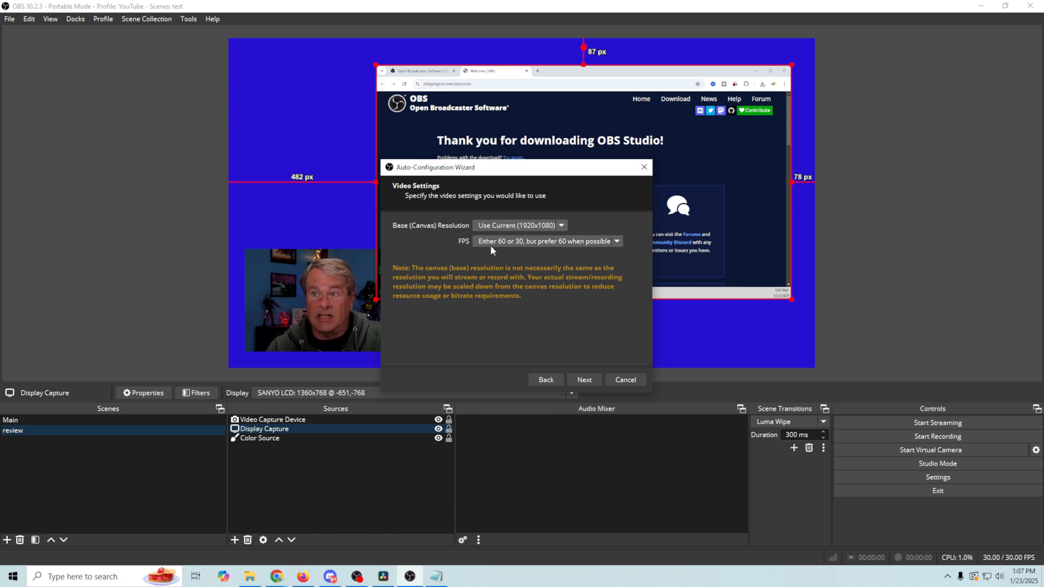
{"action": "left_click", "coordinate": [617, 243]}
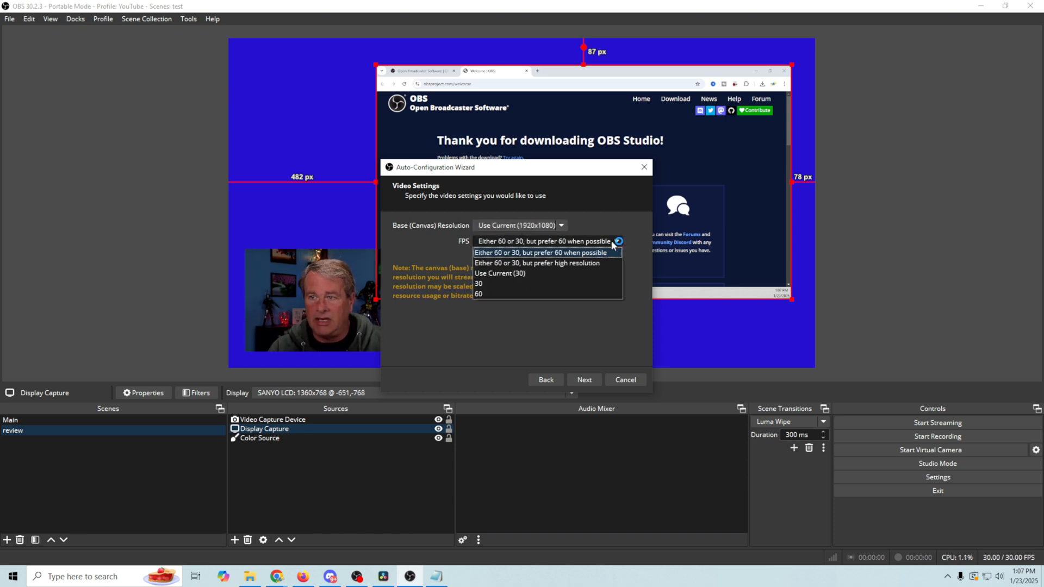
{"action": "left_click", "coordinate": [524, 282]}
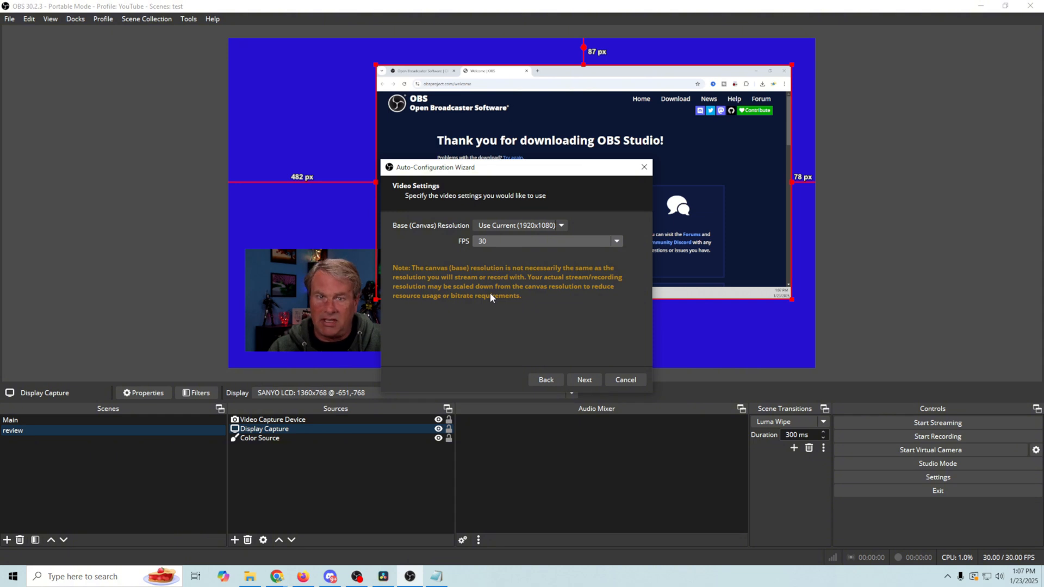
{"action": "left_click", "coordinate": [536, 241]}
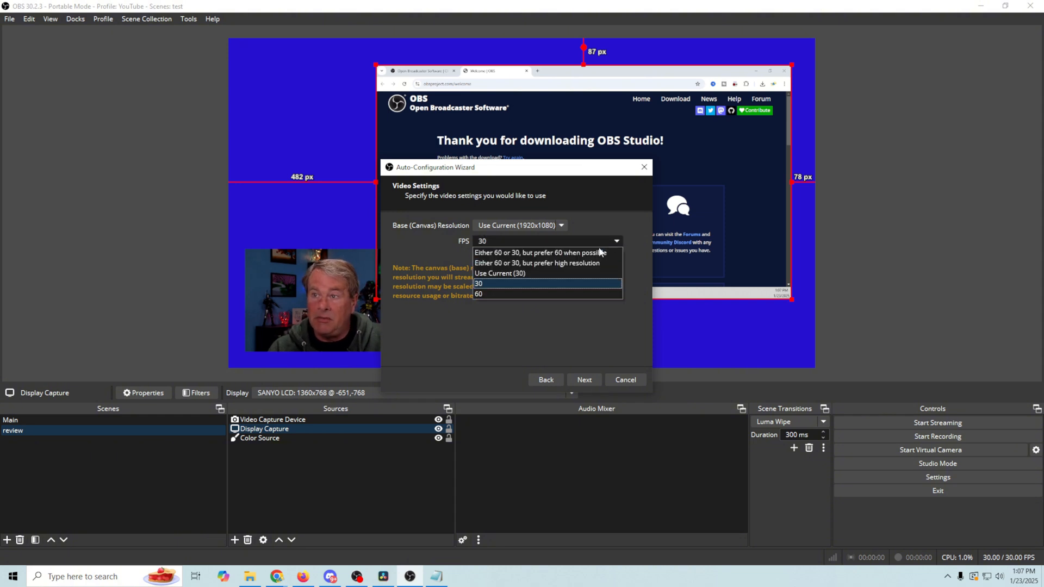
{"action": "left_click", "coordinate": [498, 283]}
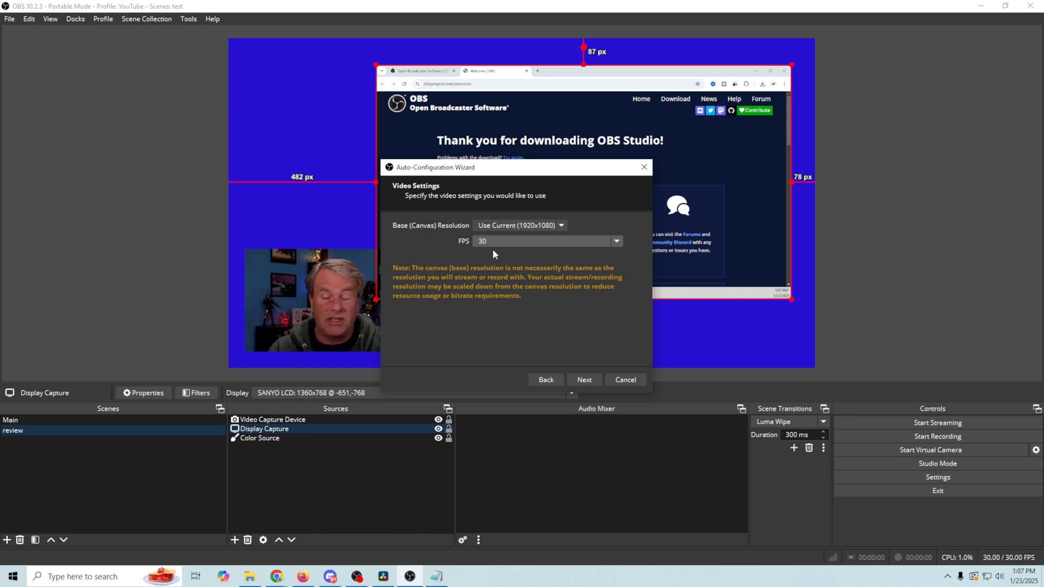
{"action": "left_click", "coordinate": [584, 379]}
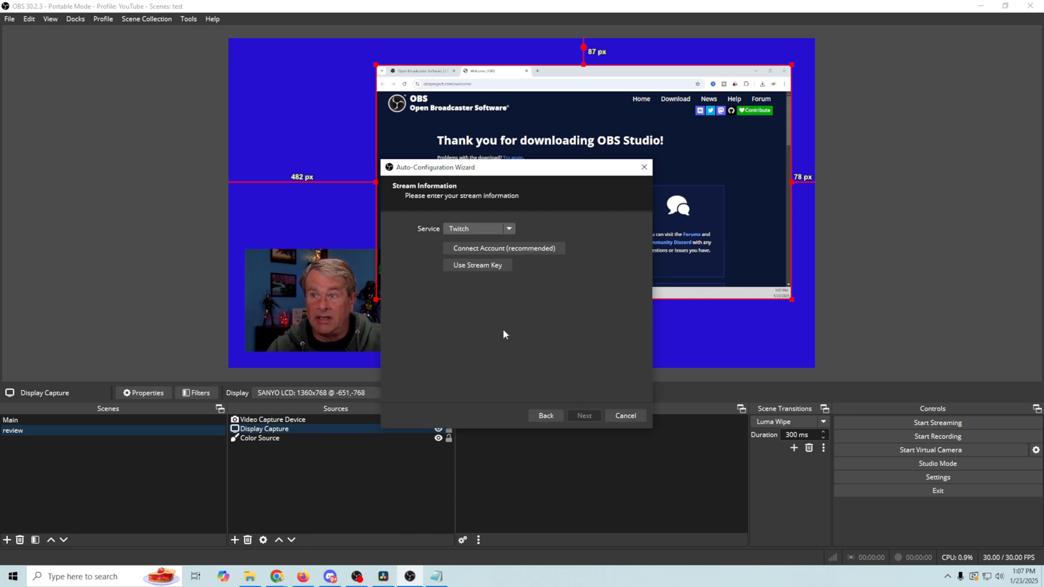
- Connect the Google account to the YouTube - RTMPS service, run the wizard's bandwidth test and apply its recommended settings
{"action": "left_click", "coordinate": [507, 228]}
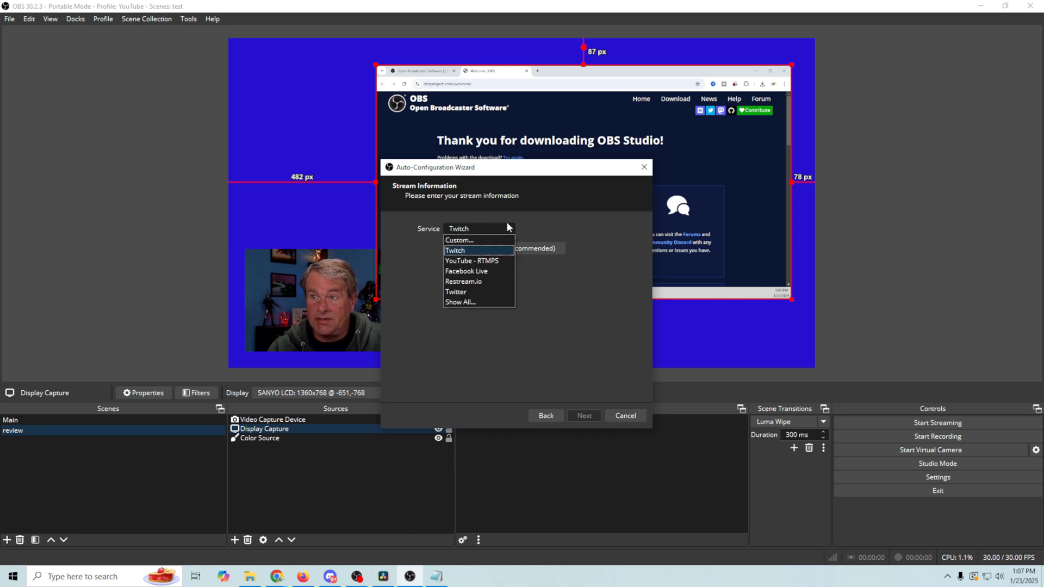
{"action": "left_click", "coordinate": [487, 262]}
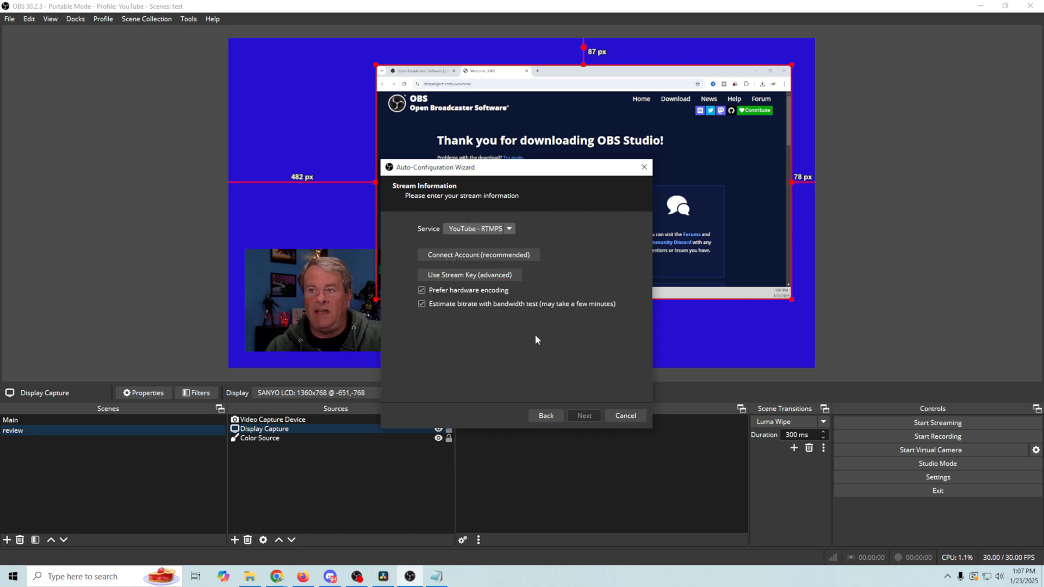
{"action": "left_click", "coordinate": [455, 262]}
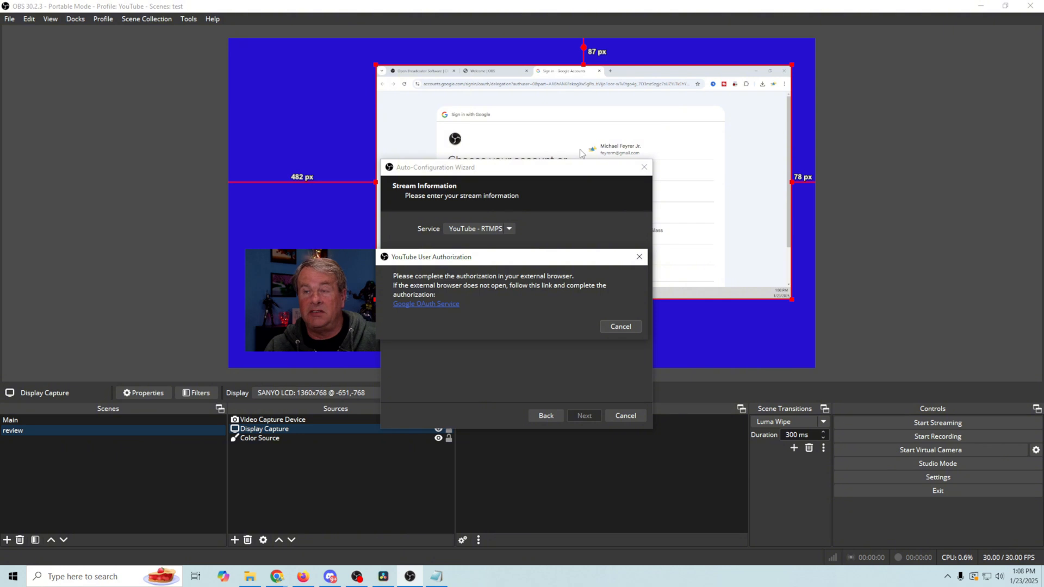
{"action": "left_click", "coordinate": [619, 153]}
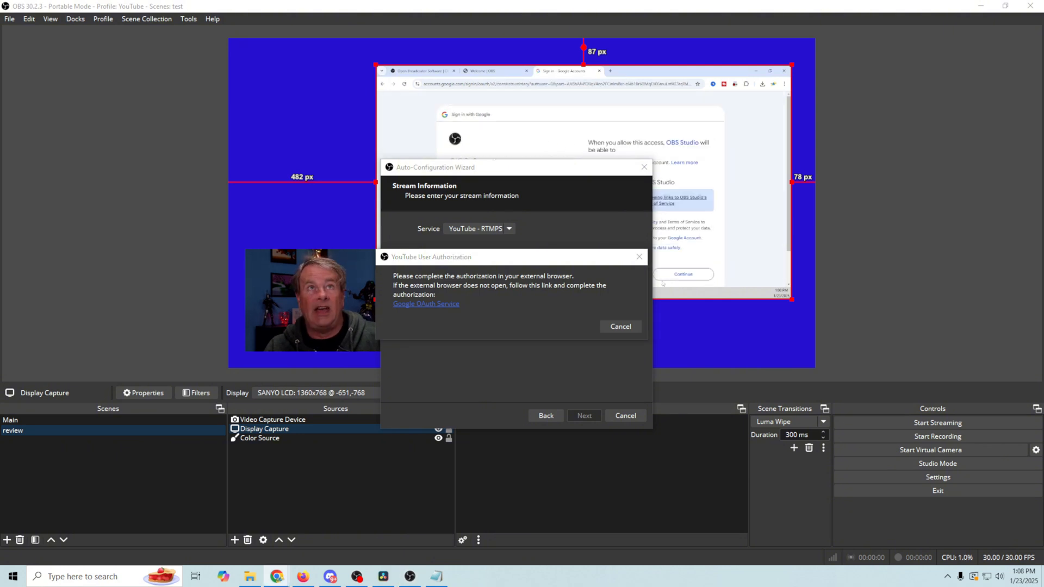
{"action": "scroll", "coordinate": [696, 256], "scroll_direction": "down", "scroll_amount": 1}
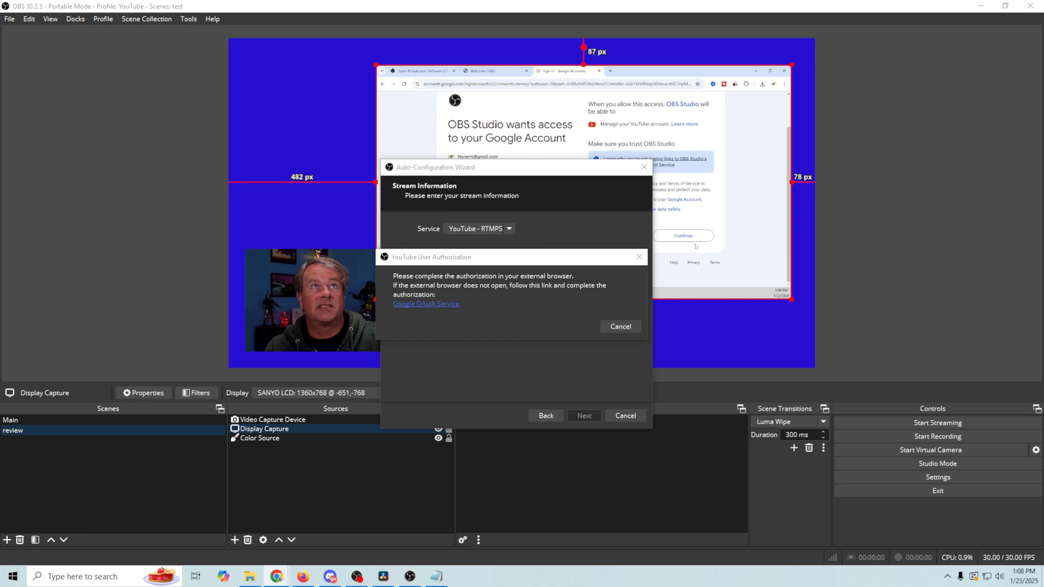
{"action": "left_click", "coordinate": [683, 235]}
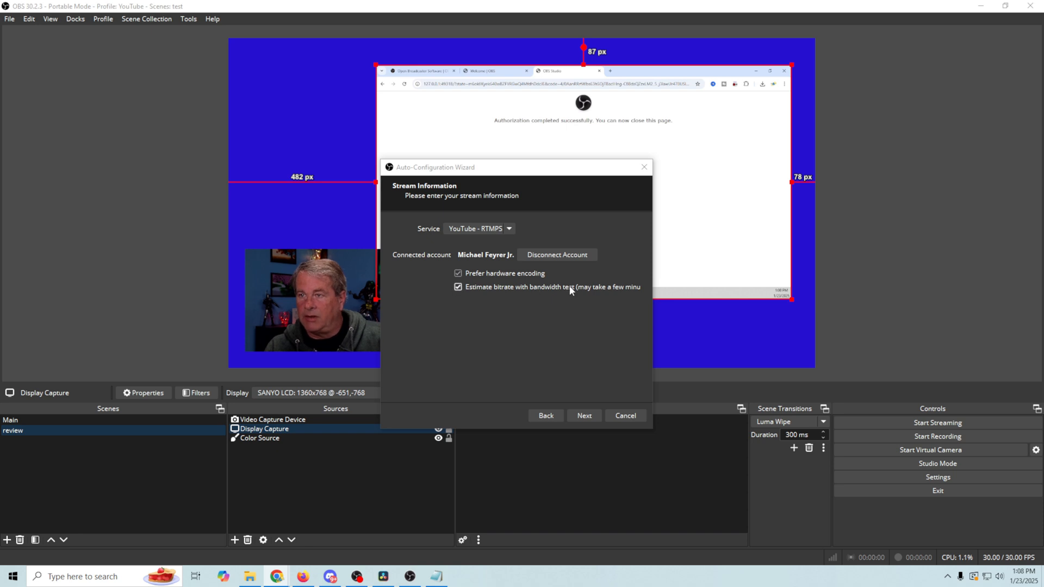
{"action": "left_click", "coordinate": [579, 417]}
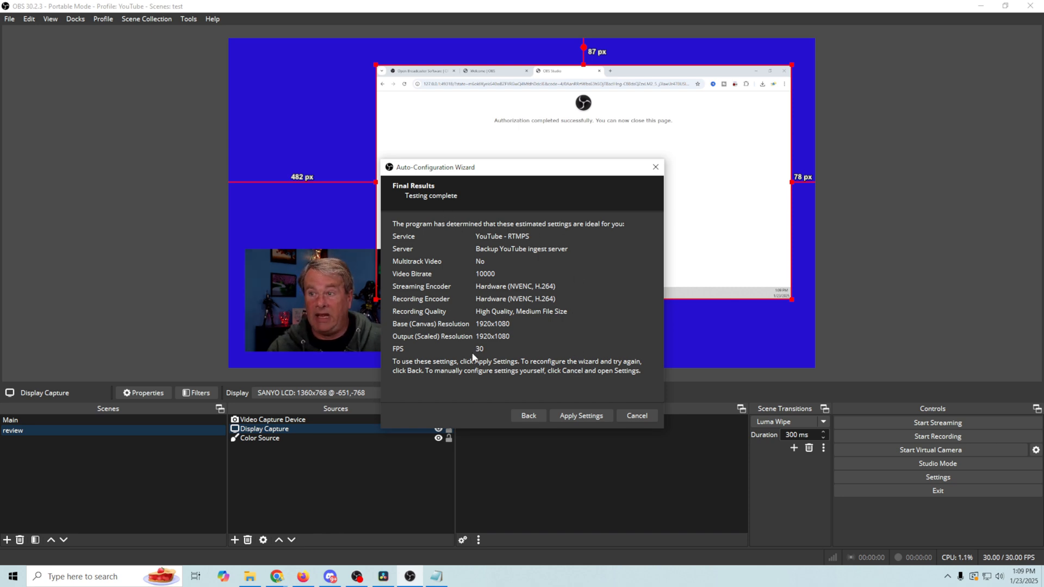
{"action": "left_click", "coordinate": [573, 416]}
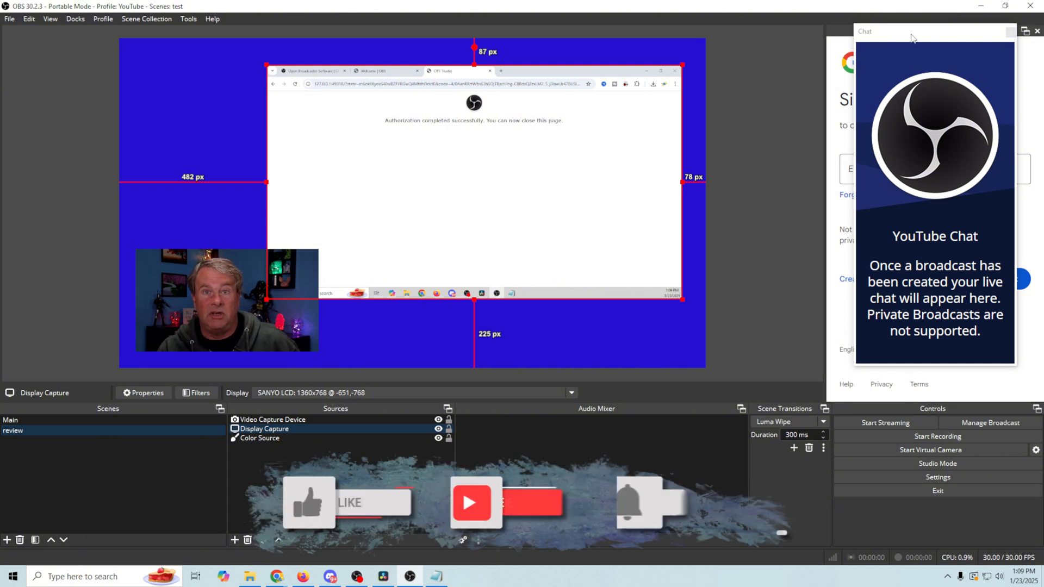
- Dock the floating YouTube Chat panel on the side opposite the YouTube Live Control Panel and widen it
{"action": "left_click_drag", "start_coordinate": [923, 37], "coordinate": [33, 92]}
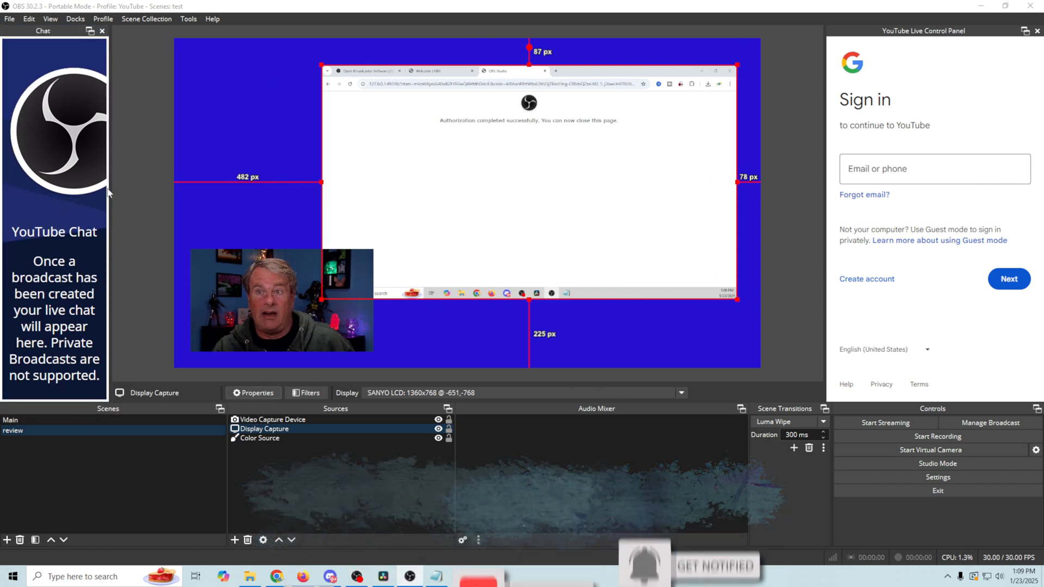
{"action": "left_click_drag", "start_coordinate": [109, 191], "coordinate": [190, 196]}
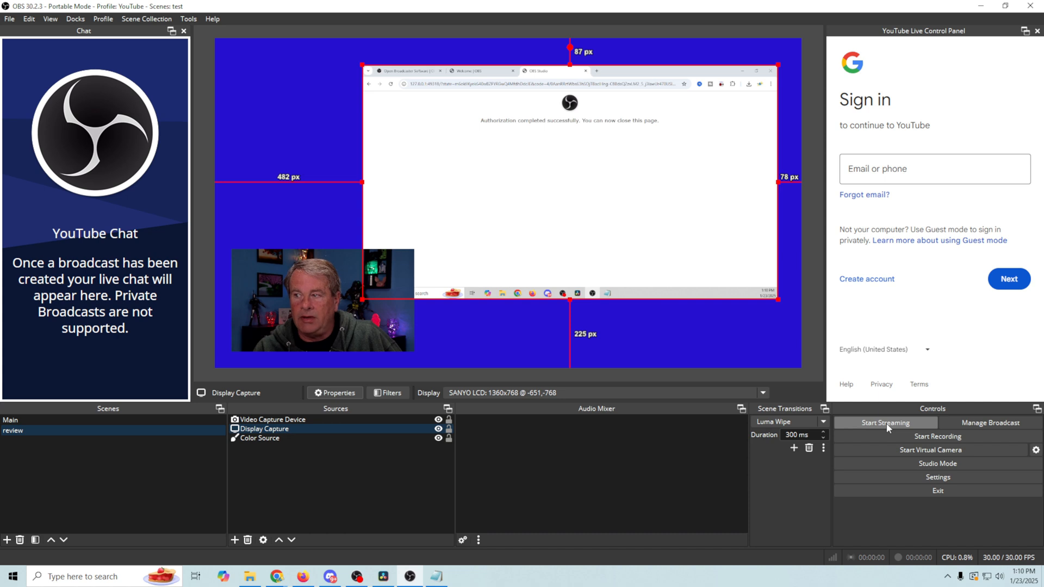
- Open the YouTube broadcast setup and review the privacy, category and latency choices for a new broadcast
{"action": "left_click", "coordinate": [974, 422]}
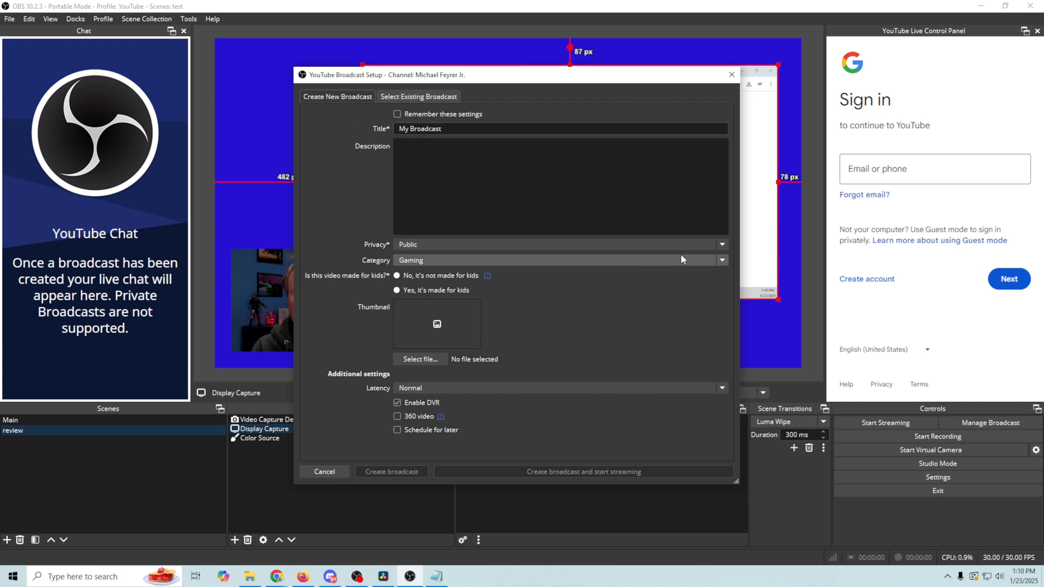
{"action": "left_click", "coordinate": [722, 246]}
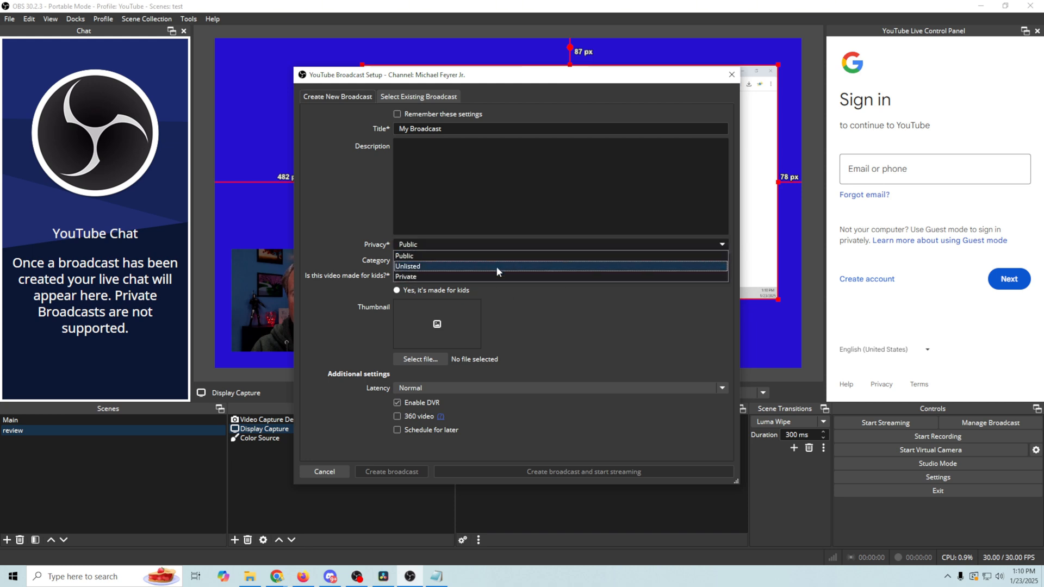
{"action": "left_click", "coordinate": [591, 333]}
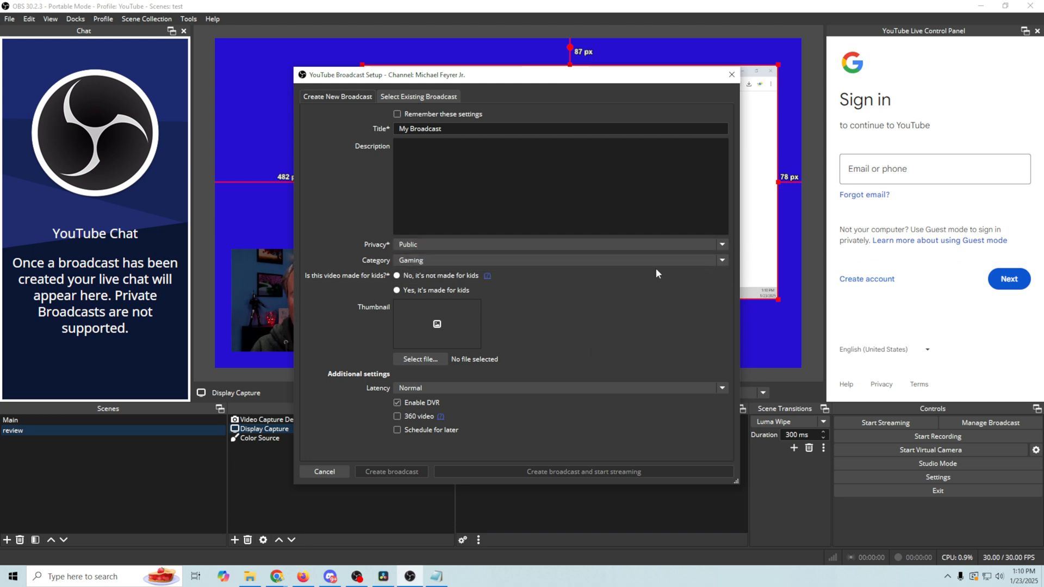
{"action": "left_click", "coordinate": [721, 261]}
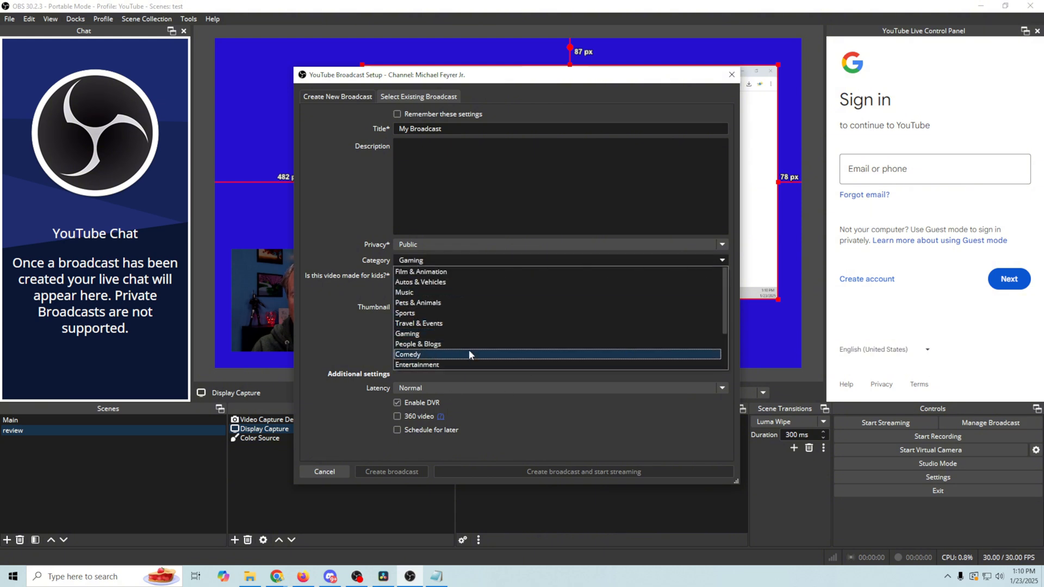
{"action": "left_click", "coordinate": [332, 327]}
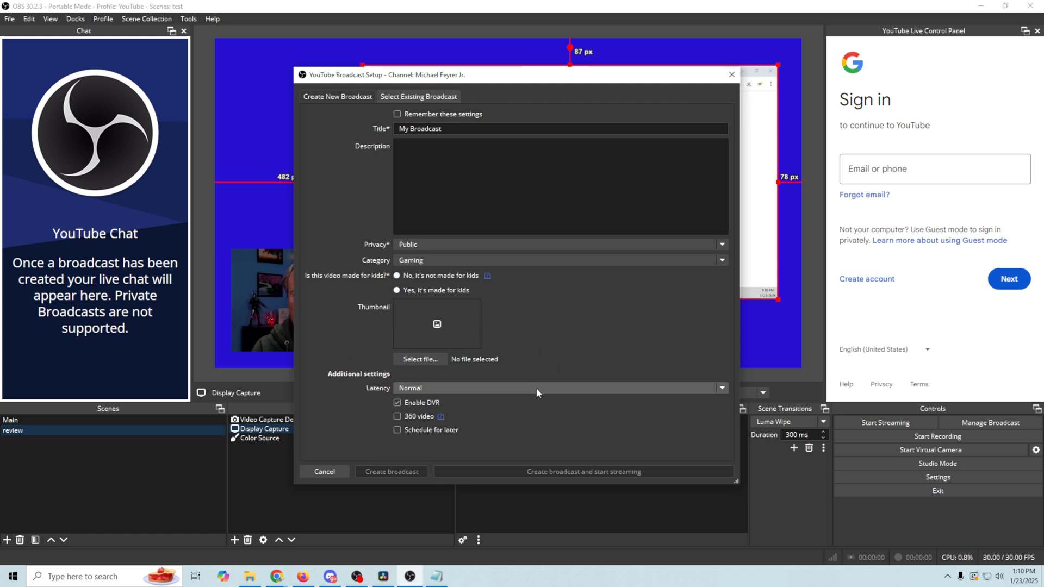
{"action": "left_click", "coordinate": [563, 389]}
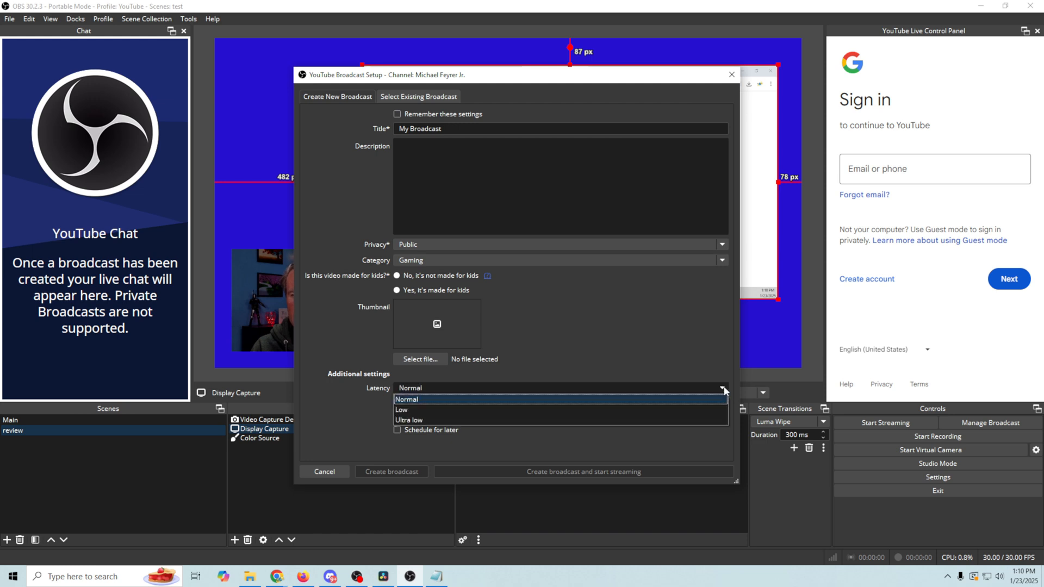
{"action": "left_click", "coordinate": [349, 419]}
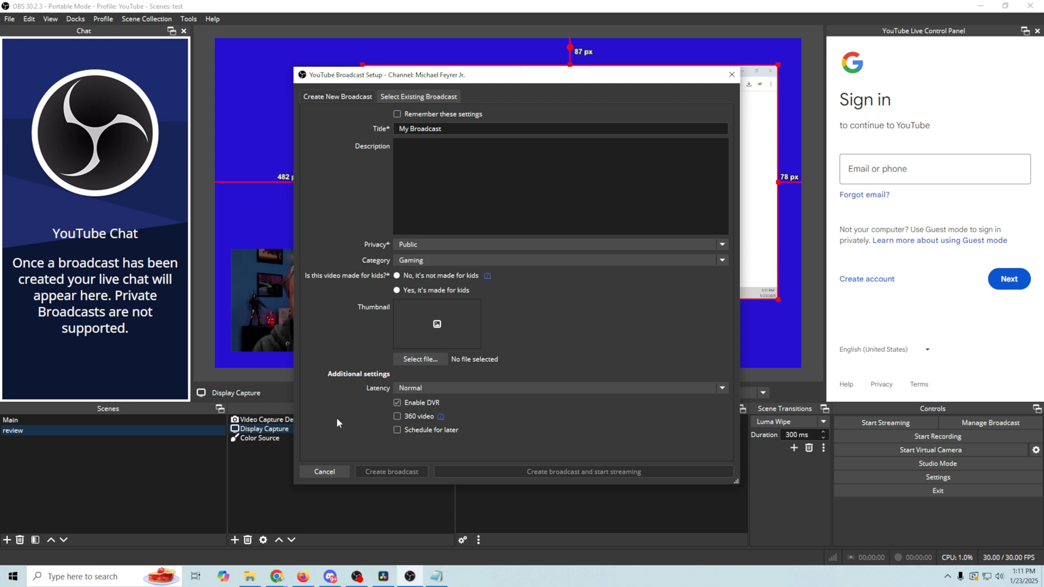
- Enable Schedule for later on the new broadcast and view the calendar for its date
{"action": "left_click", "coordinate": [398, 429]}
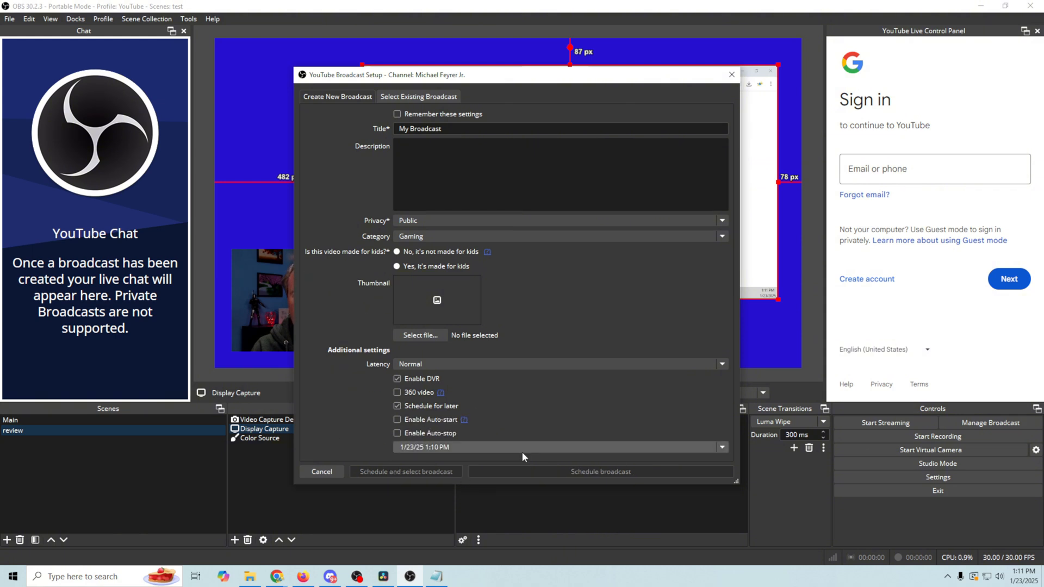
{"action": "left_click", "coordinate": [719, 448]}
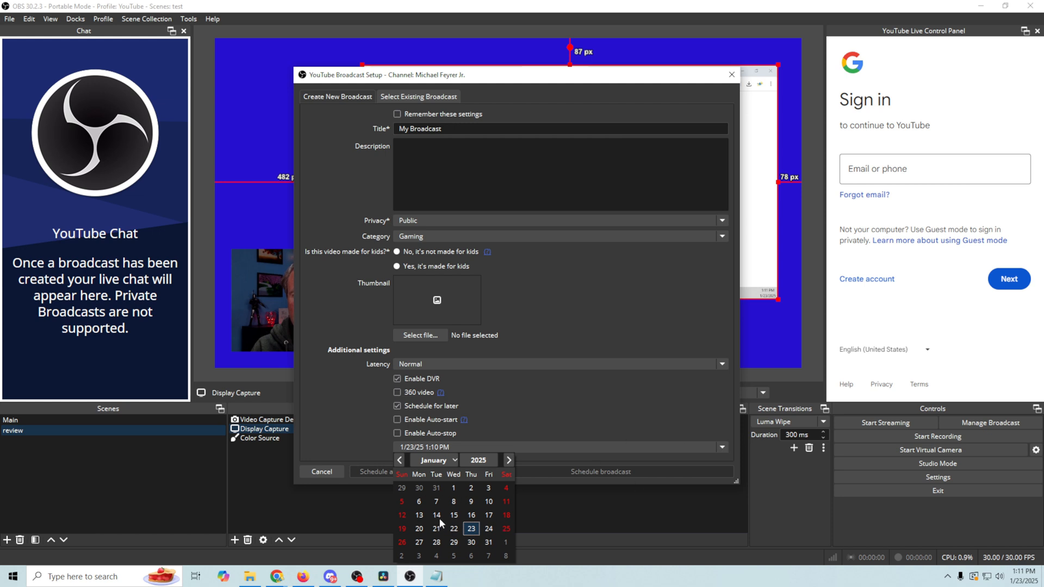
{"action": "left_click", "coordinate": [350, 421]}
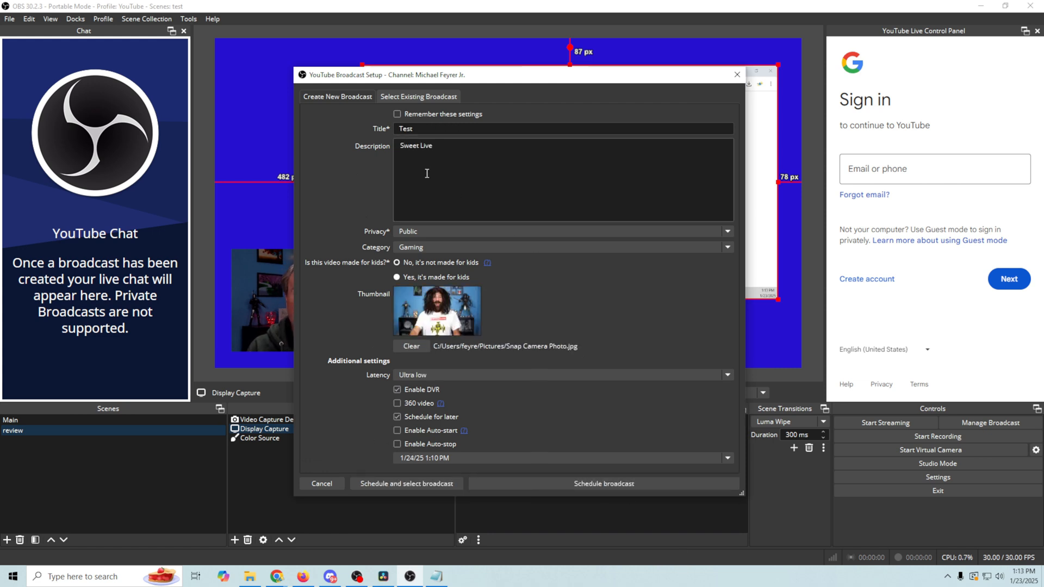
- Review the existing broadcasts, selecting "trivia test" and "Get Your Live Streaming Questions Answered! LIVE", and close the broadcast setup
{"action": "left_click", "coordinate": [389, 98]}
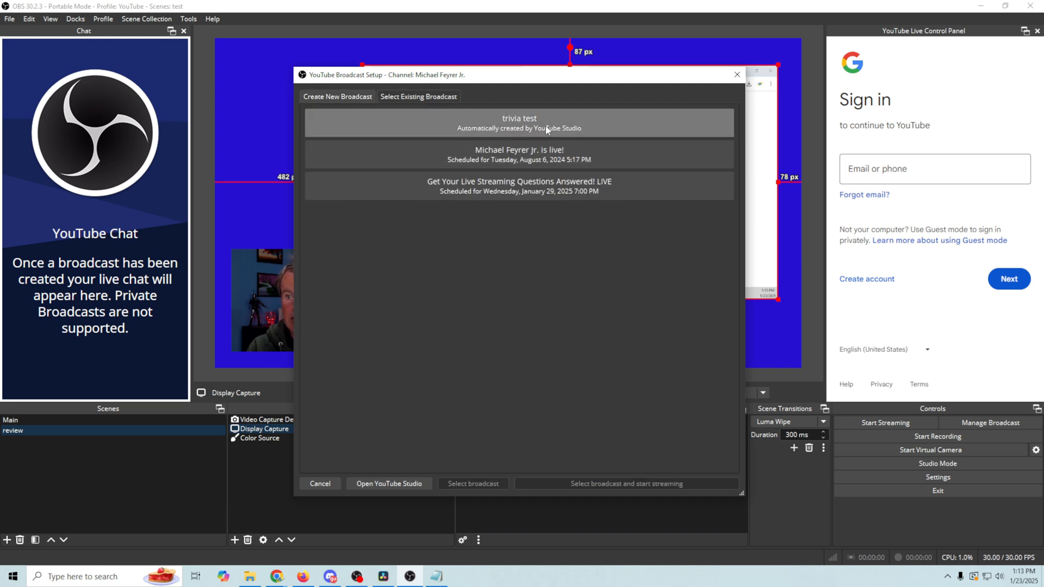
{"action": "left_click", "coordinate": [546, 126]}
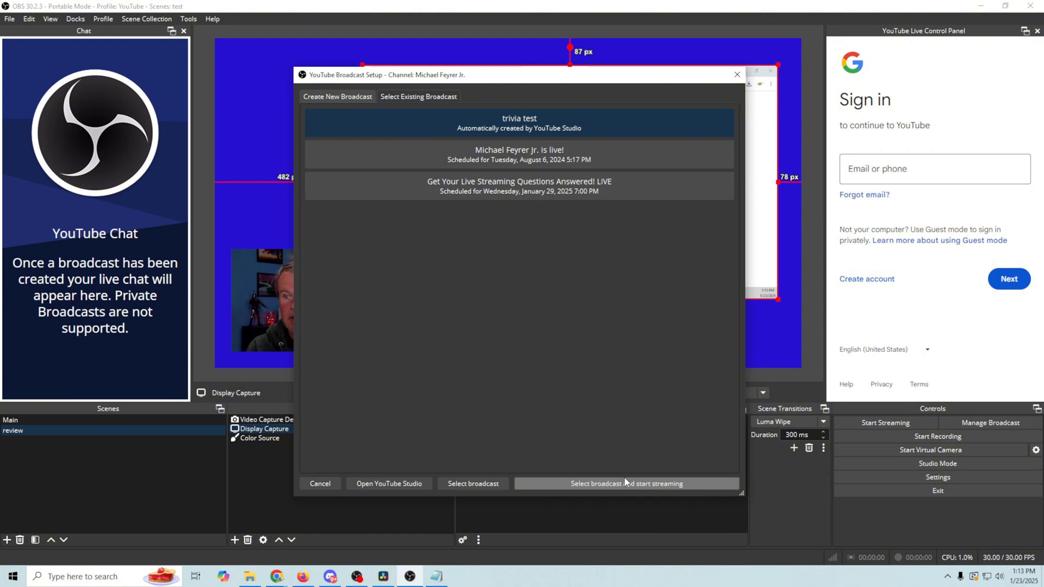
{"action": "left_click", "coordinate": [329, 98]}
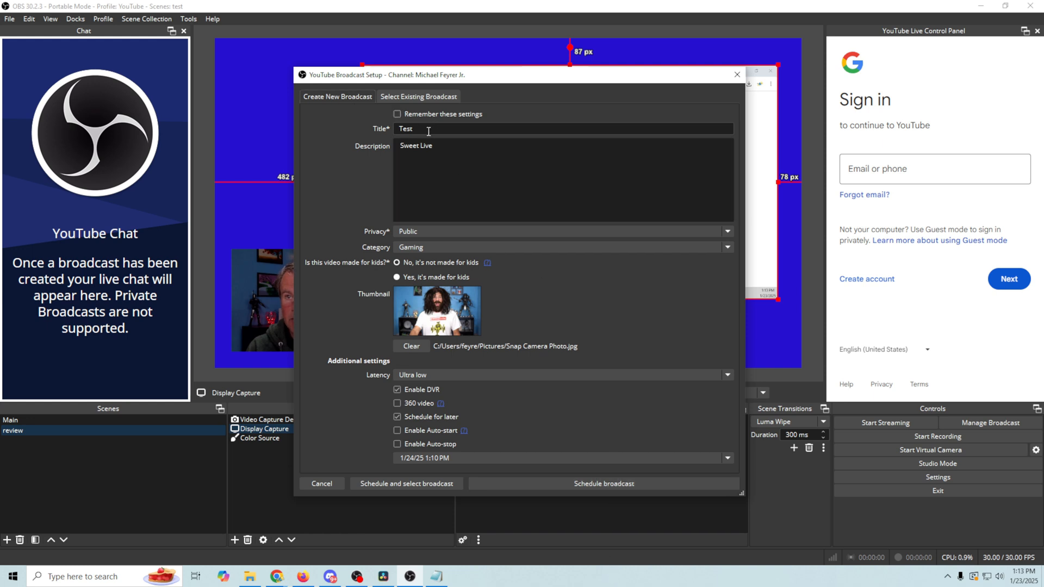
{"action": "left_click", "coordinate": [404, 100]}
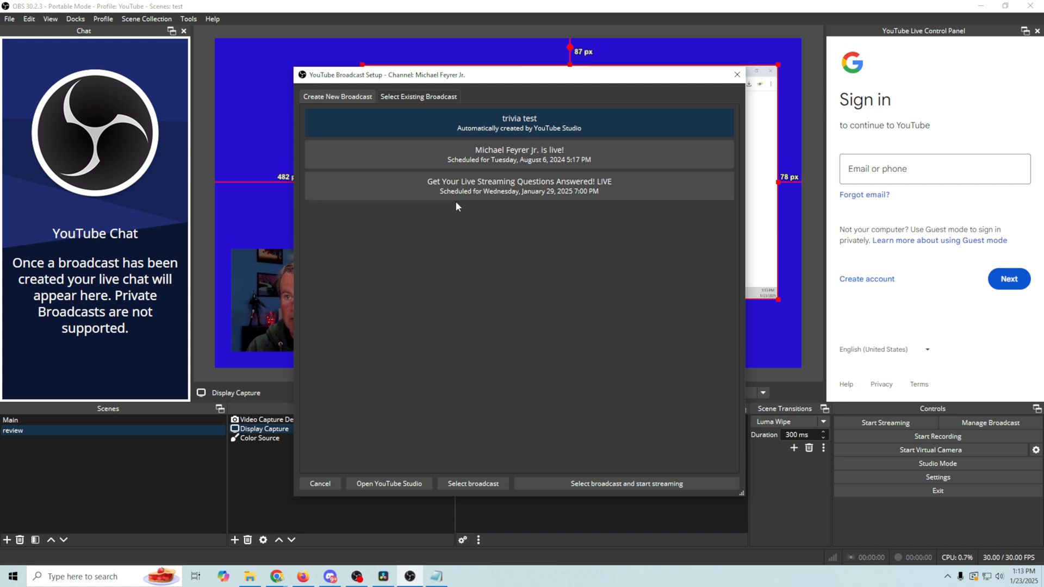
{"action": "left_click", "coordinate": [472, 185]}
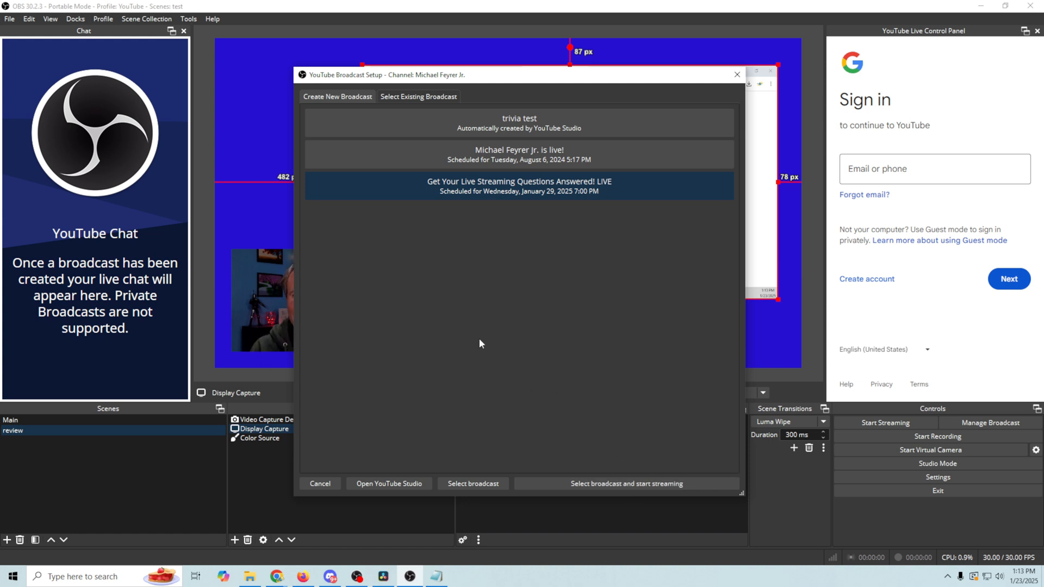
{"action": "left_click", "coordinate": [736, 75]}
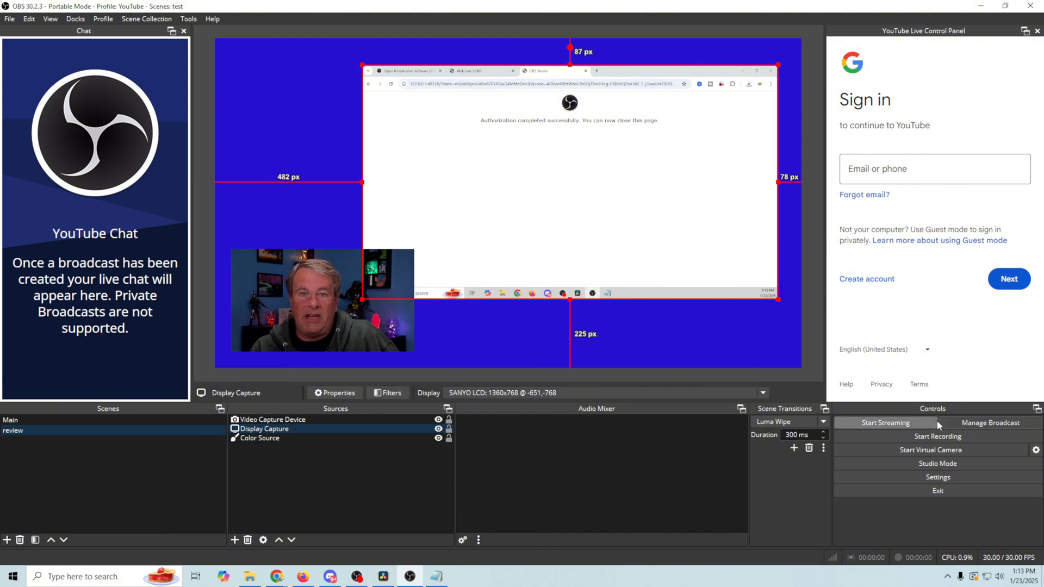